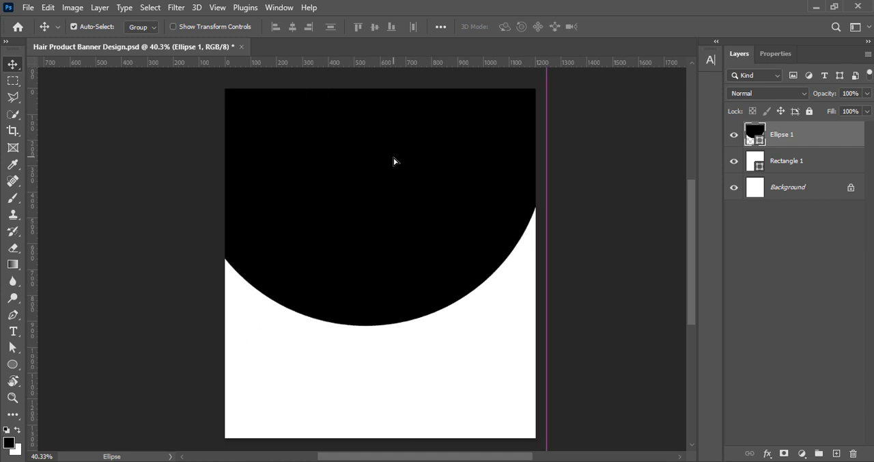
- Enlarge the black ellipse and shift it toward the upper-right corner of the canvas, and save the document
key("ctrl+t")
left_click_drag(545, 323, 605, 384)
left_click_drag(481, 293, 487, 208)
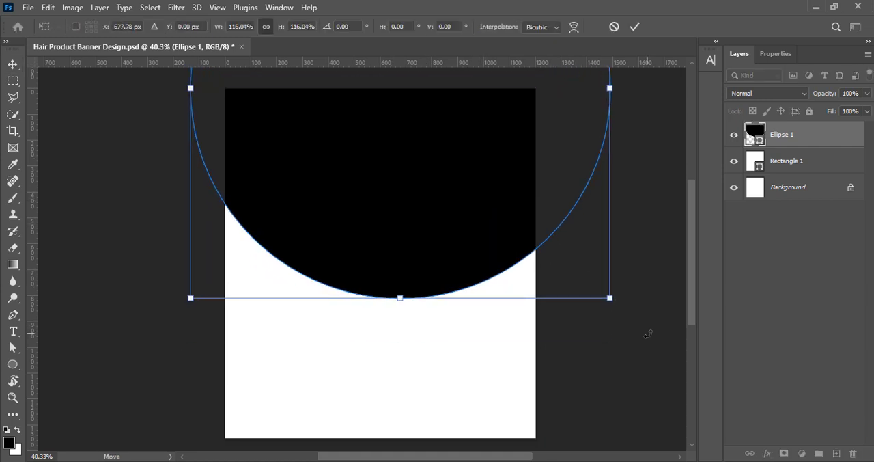
left_click_drag(612, 301, 673, 349)
left_click_drag(480, 285, 506, 241)
key("Return")
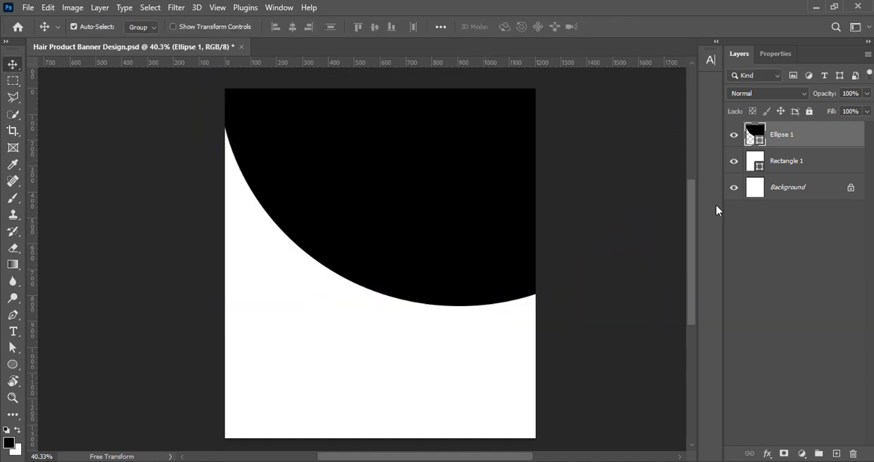
key("ctrl+s")
- Add a gradient overlay to Ellipse 1 and set the gradient's left colour stop to dark brown 2e0801
right_click(749, 137)
left_click(744, 145)
left_click(503, 221)
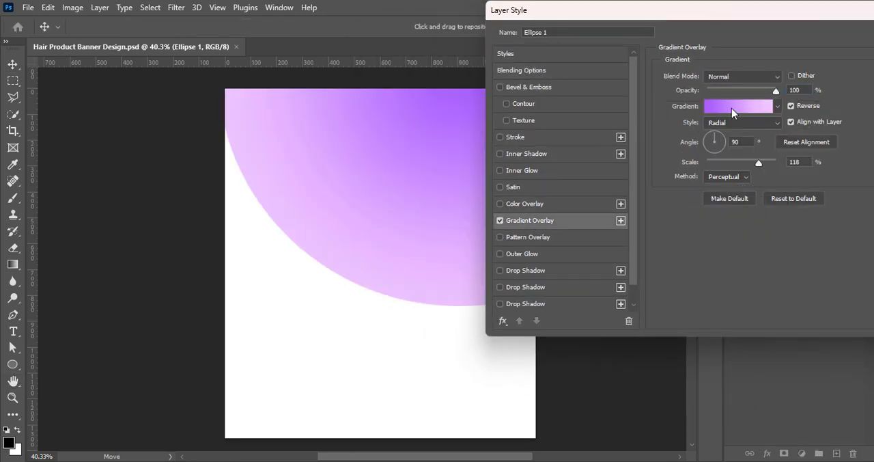
left_click(733, 107)
double_click(593, 369)
left_click(713, 361)
left_click(696, 349)
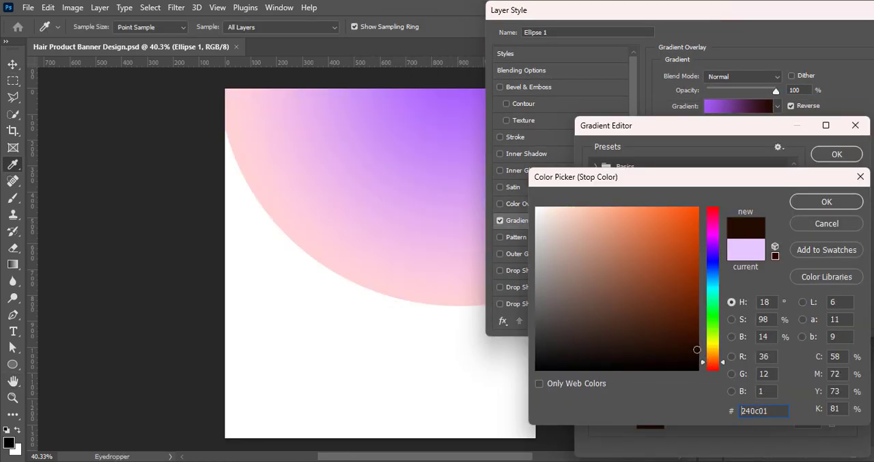
left_click(697, 352)
left_click(713, 368)
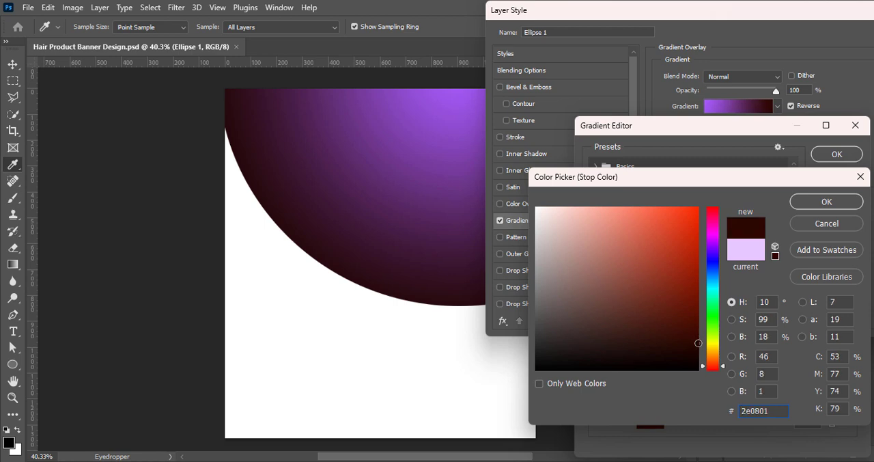
left_click(821, 203)
- Set the right colour stop of the Ellipse 1 gradient to reddish brown 7d2300 and accept the gradient
double_click(851, 370)
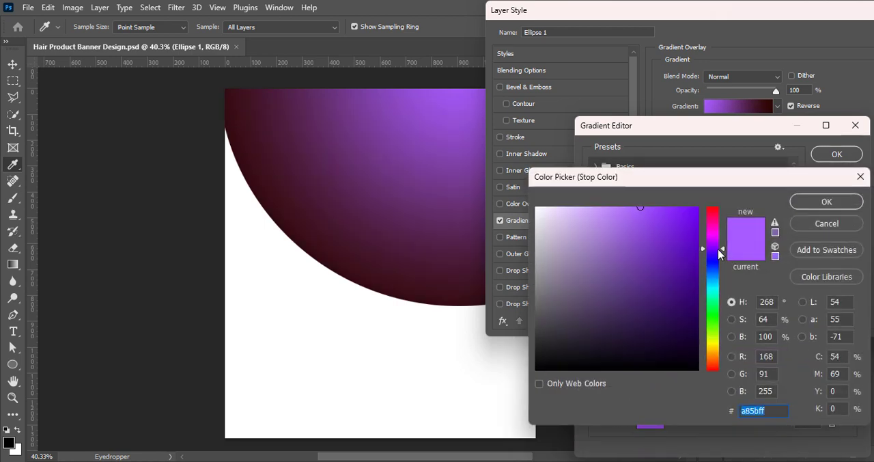
left_click_drag(718, 250, 719, 363)
mouse_move(693, 311)
left_mouse_down()
mouse_move(706, 265)
mouse_move(706, 284)
left_mouse_up()
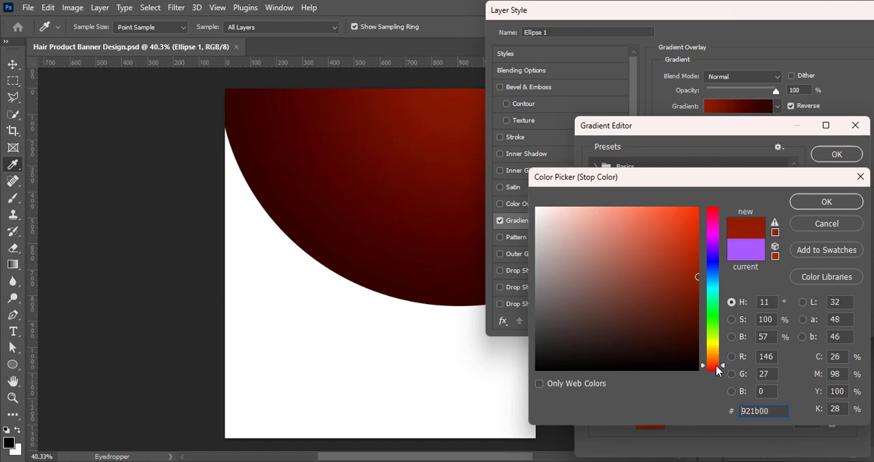
left_click_drag(718, 367, 717, 364)
left_click_drag(698, 278, 700, 291)
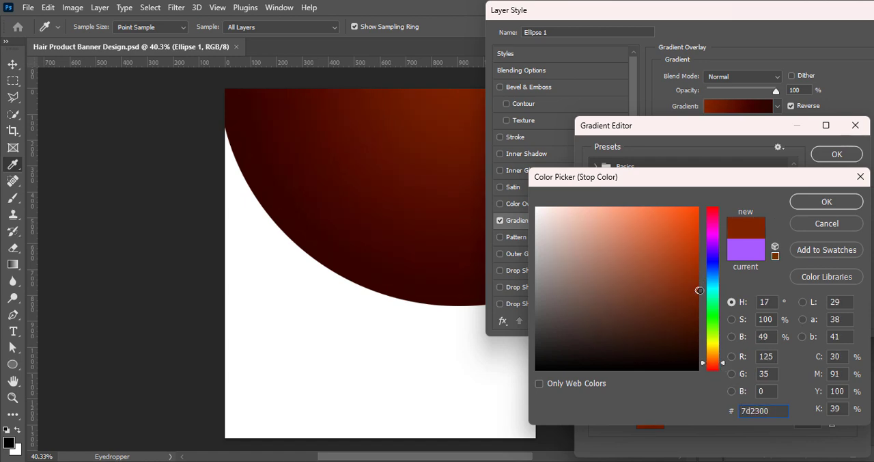
left_click(820, 203)
left_click(824, 155)
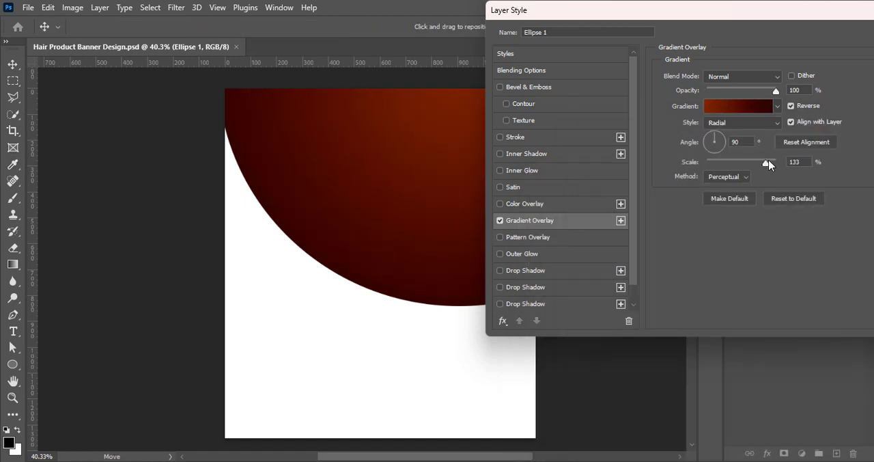
- Try a linear style for the Ellipse 1 gradient overlay with a 179° angle and 55% scale
left_click_drag(763, 164, 749, 164)
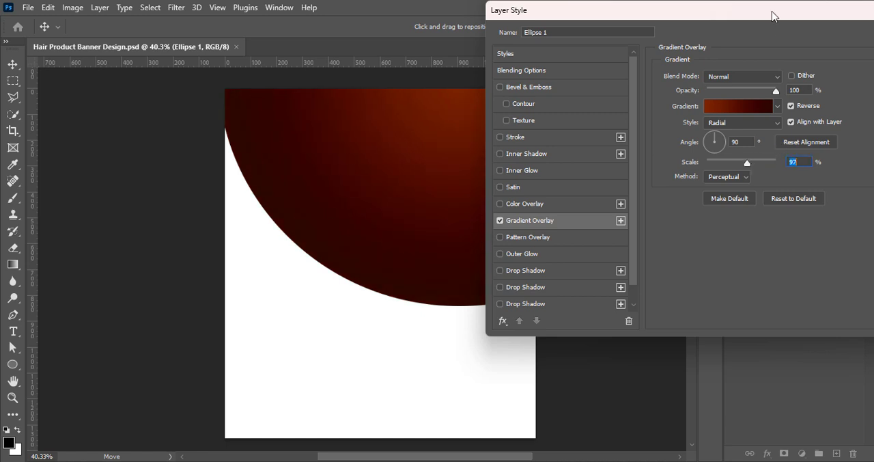
left_click(721, 122)
left_click(720, 149)
left_click(721, 124)
left_click(722, 124)
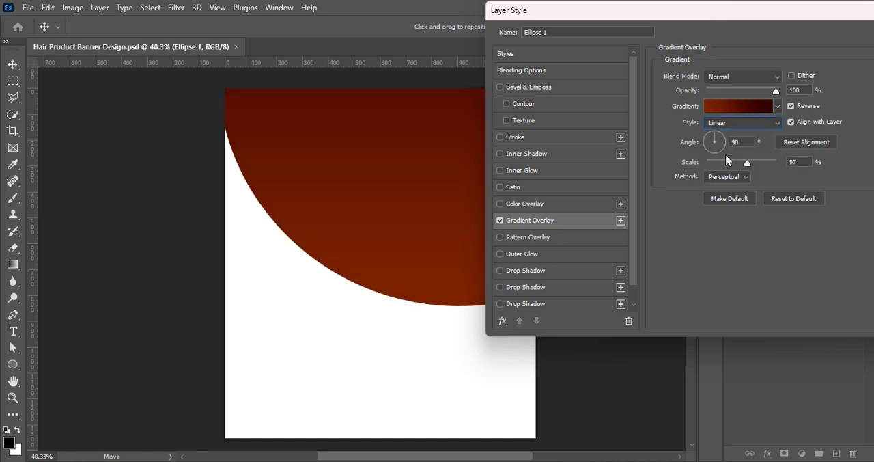
left_click_drag(708, 144, 708, 147)
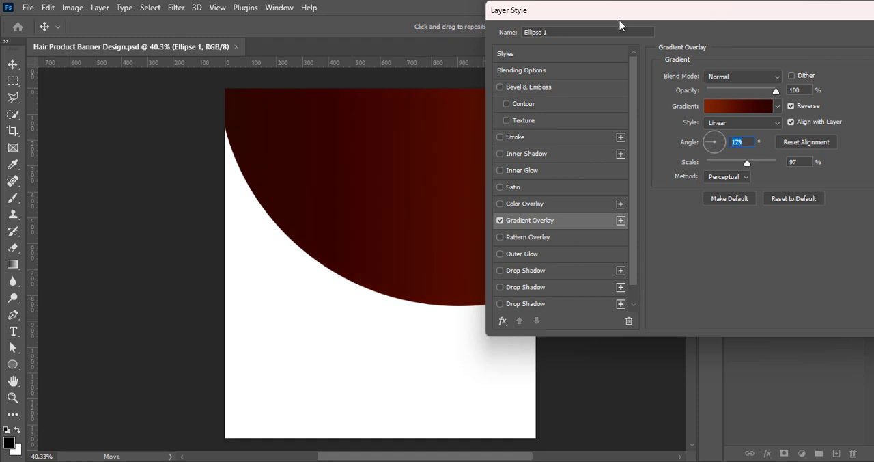
left_click_drag(620, 25, 652, 78)
left_click_drag(780, 216, 778, 219)
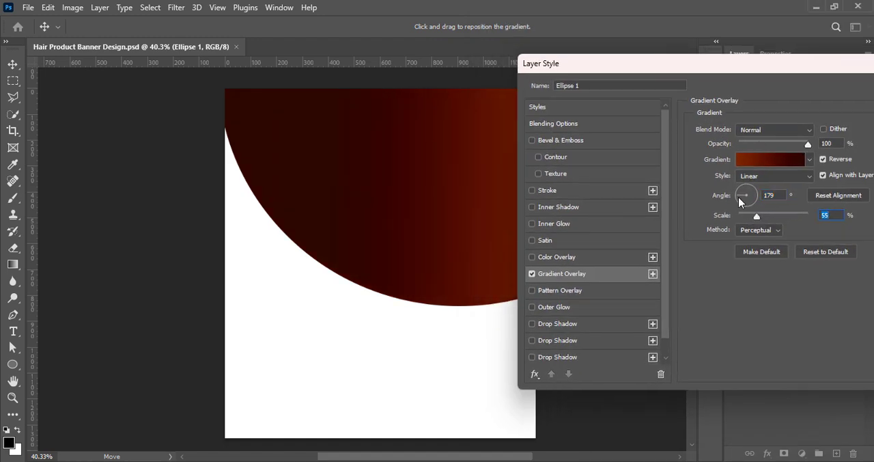
- Give the Ellipse 1 gradient overlay a -140° angle, radial style and 91% scale, and apply the layer style
left_click_drag(738, 196, 741, 208)
left_click_drag(741, 63, 25, 50)
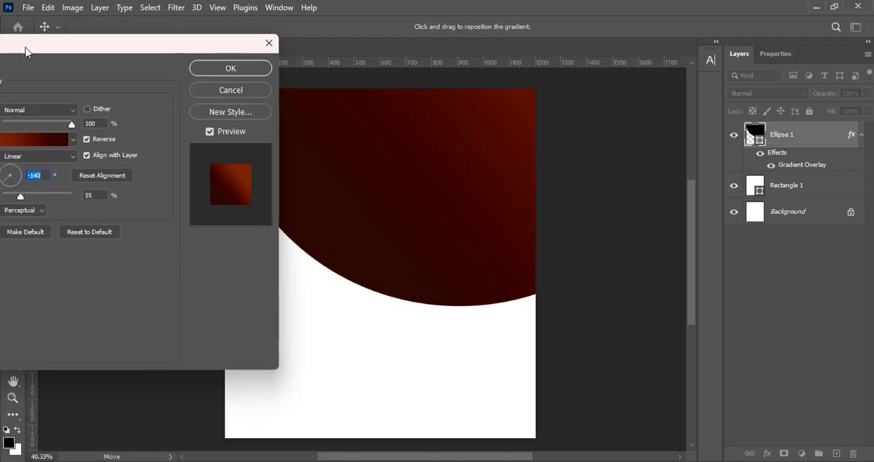
left_click(48, 155)
left_click(51, 179)
left_click_drag(29, 196, 39, 197)
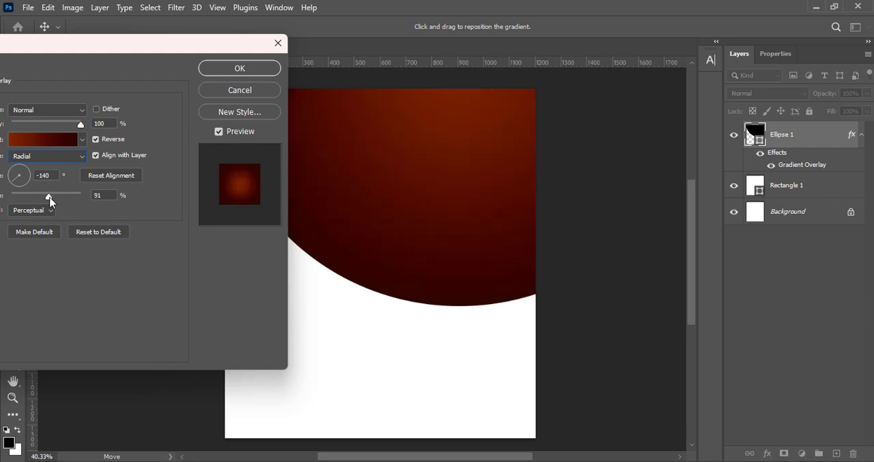
left_click(242, 67)
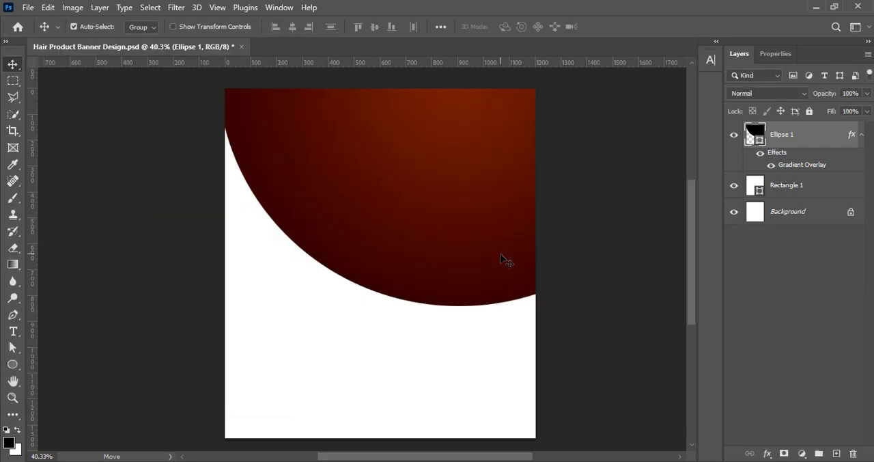
- Add a reversed radial gradient overlay to the Rectangle 1 layer
left_click(752, 194)
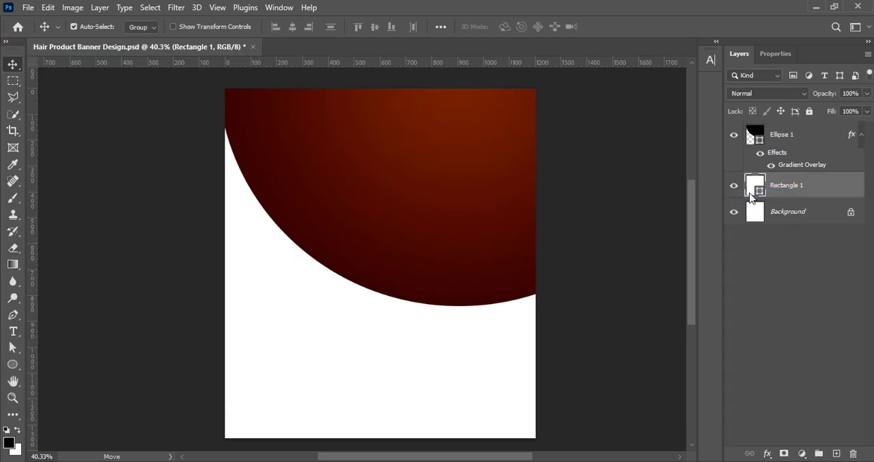
double_click(748, 196)
left_click(590, 221)
left_click(600, 225)
left_click_drag(683, 10, 575, 10)
- Recolour the Rectangle 1 gradient from dark red 2b0200 to a brighter red-brown, with the overlay scale at 141%
left_click(724, 108)
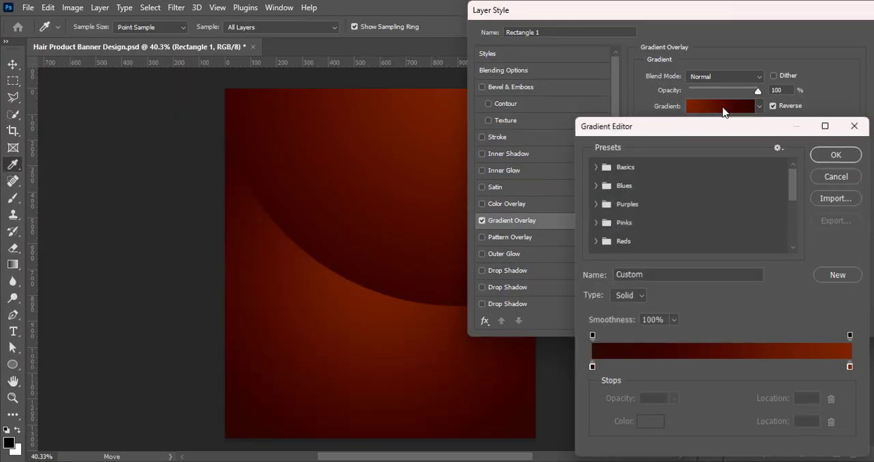
double_click(592, 368)
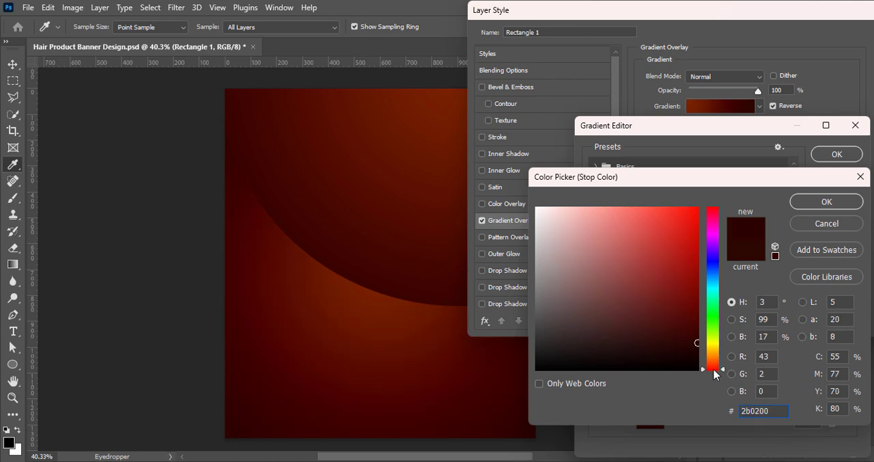
left_click(818, 202)
double_click(850, 369)
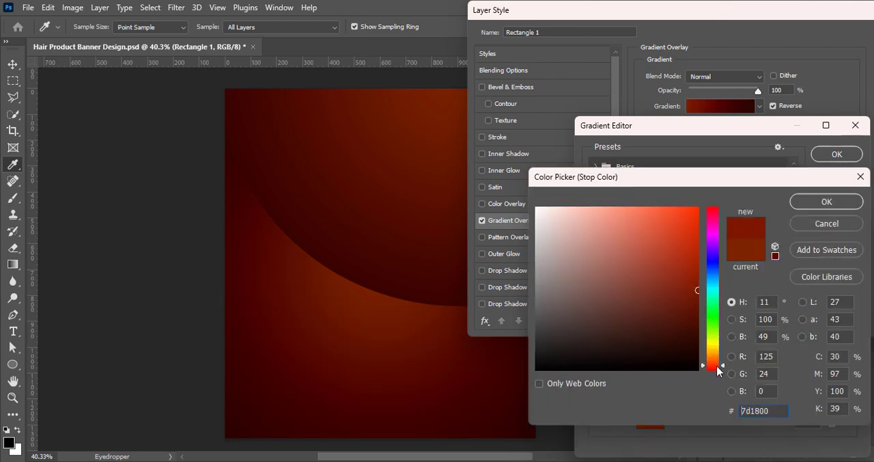
left_click_drag(717, 371, 717, 371)
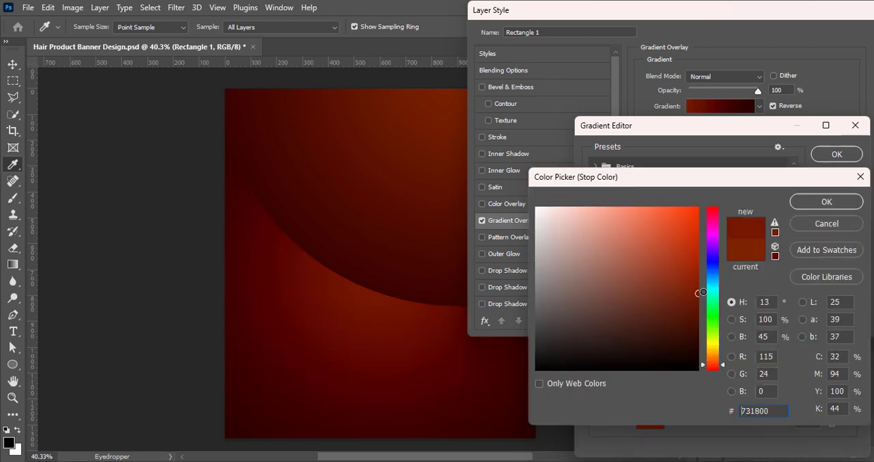
left_click(820, 202)
left_click(837, 153)
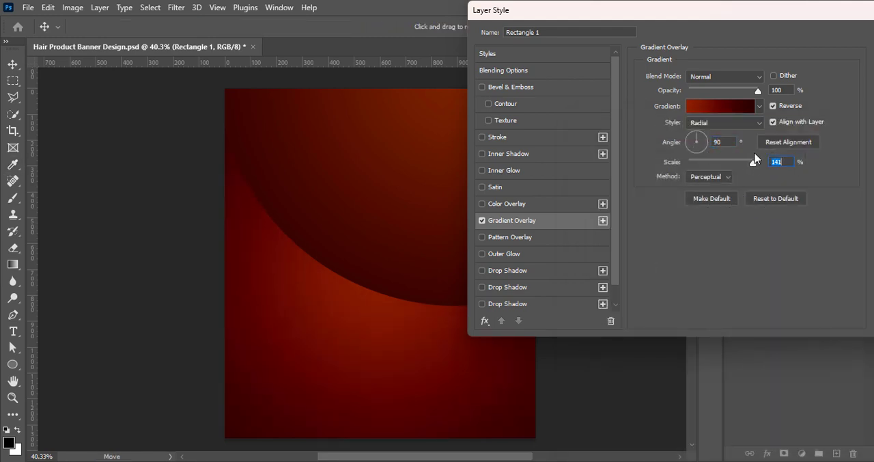
- Darken the left colour stop of the Rectangle 1 gradient to 1e0200 and apply the layer style
left_click_drag(753, 12, 702, 29)
left_click(669, 123)
double_click(592, 369)
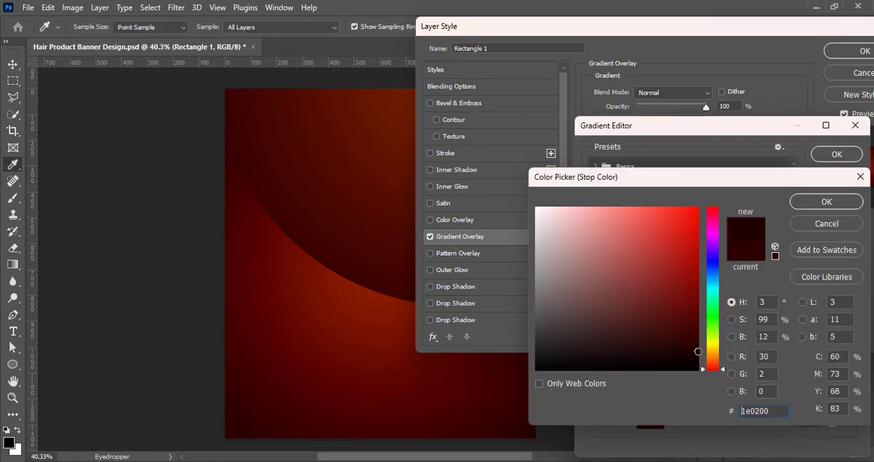
left_click(827, 201)
left_click(837, 153)
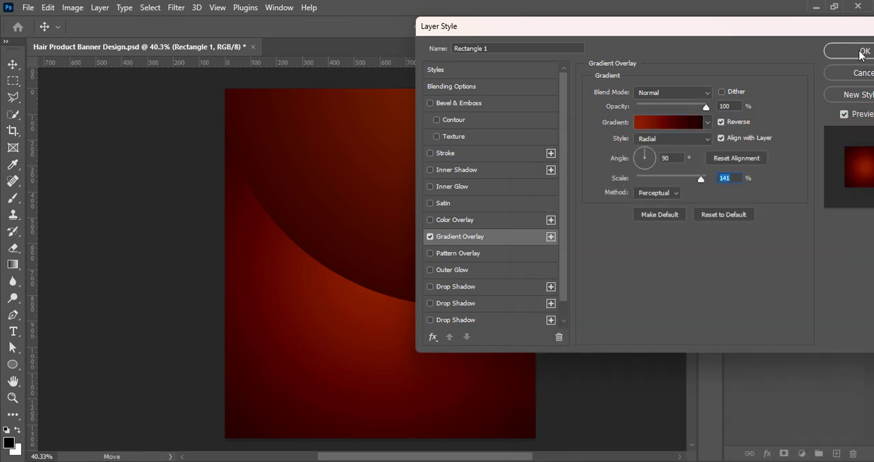
left_click(862, 52)
- Duplicate Ellipse 1 and place the copy beneath the original, offset slightly downward on the canvas
left_click(786, 135)
key("ctrl+j")
left_click_drag(797, 136, 789, 225)
- Fill the ellipse copy with orange and hide its gradient overlay effect
double_click(753, 186)
left_click_drag(712, 367, 711, 366)
left_click_drag(693, 327, 699, 246)
left_click_drag(715, 364, 712, 354)
left_click(807, 206)
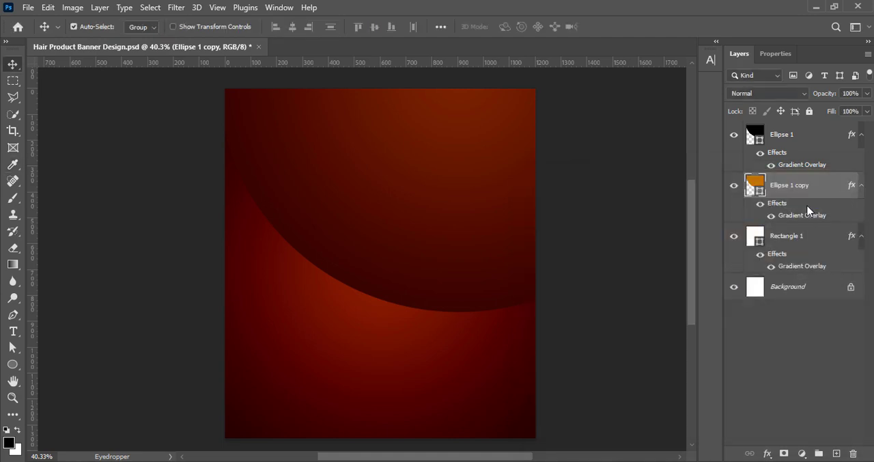
left_click(772, 216)
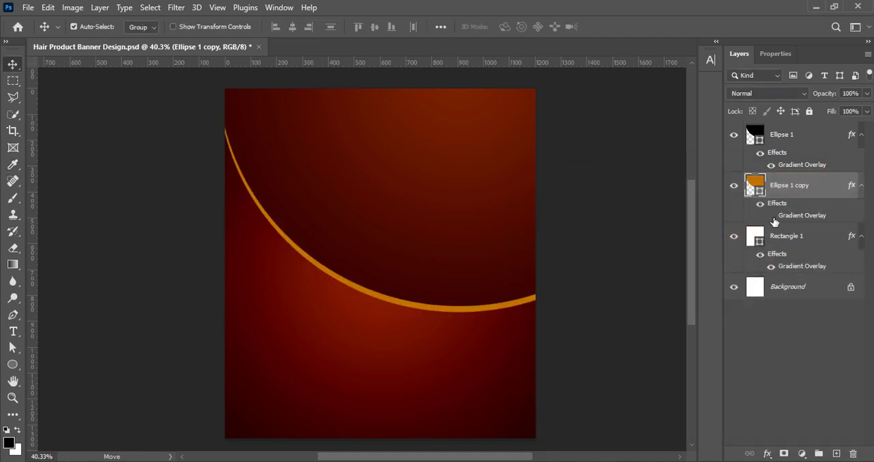
- Set the fill colour of the ellipse copy to darker orange b44c00
double_click(757, 188)
left_click_drag(710, 356, 713, 367)
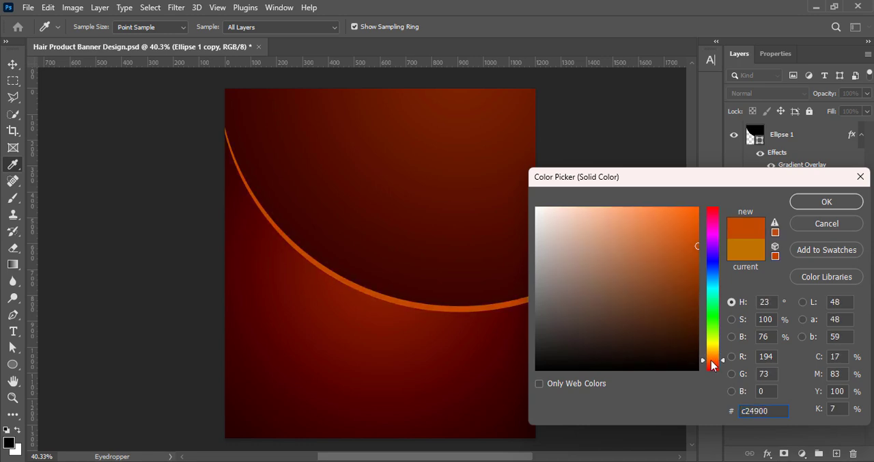
mouse_move(694, 245)
left_mouse_down()
mouse_move(676, 218)
mouse_move(695, 231)
mouse_move(697, 255)
left_mouse_up()
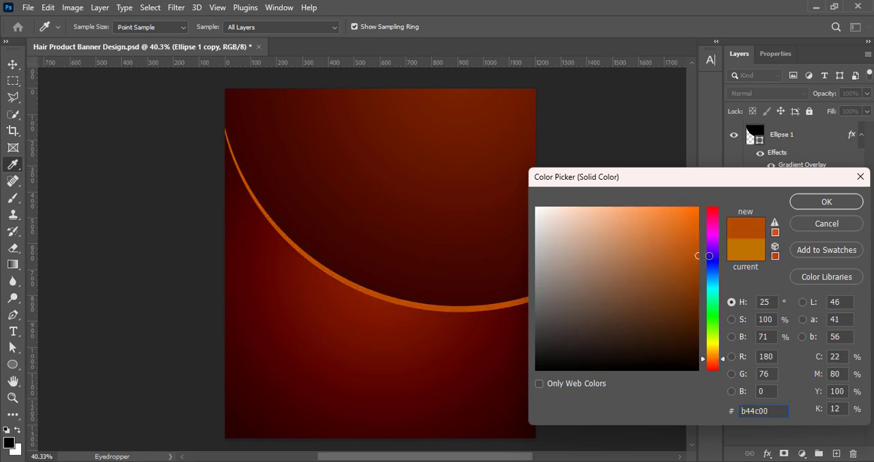
left_click(813, 203)
- Transform the orange ellipse copy so only a thin rim shows along the dark ellipse's edge, tapering toward the right
key("ctrl+t")
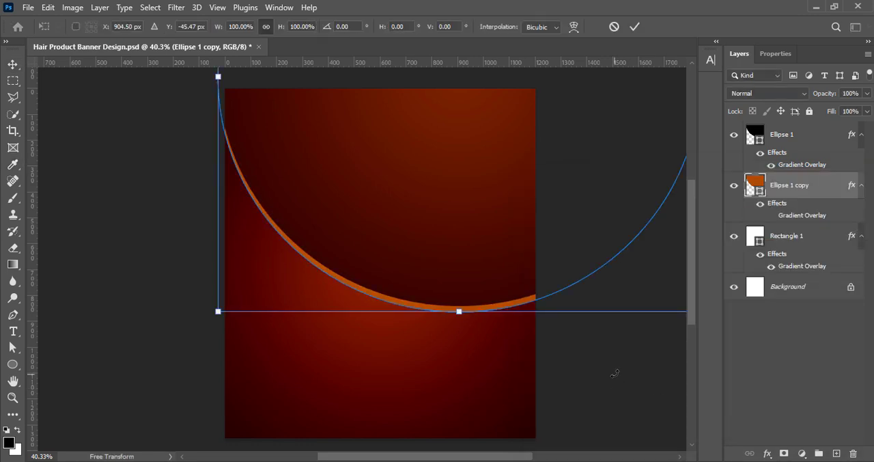
left_click_drag(615, 374, 592, 331)
left_click_drag(543, 262, 536, 263)
left_click(635, 26)
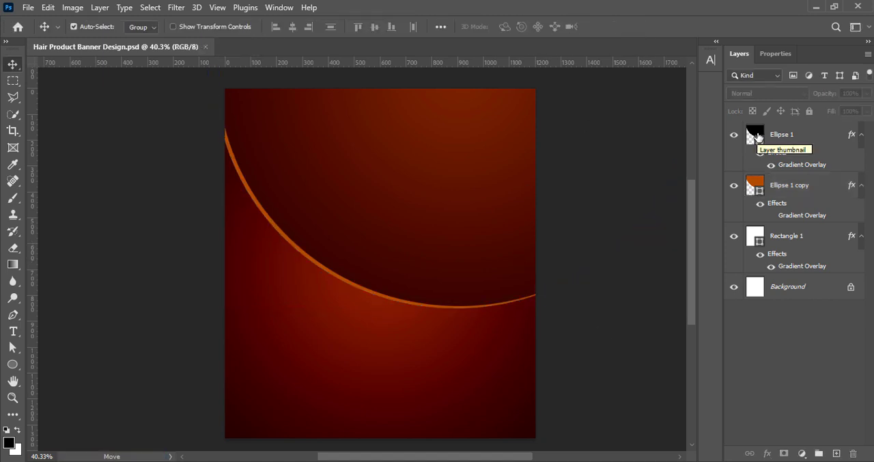
- Convert the Ellipse 1 layer to a smart object and rasterize it
left_click(760, 137)
right_click(802, 147)
left_click(731, 195)
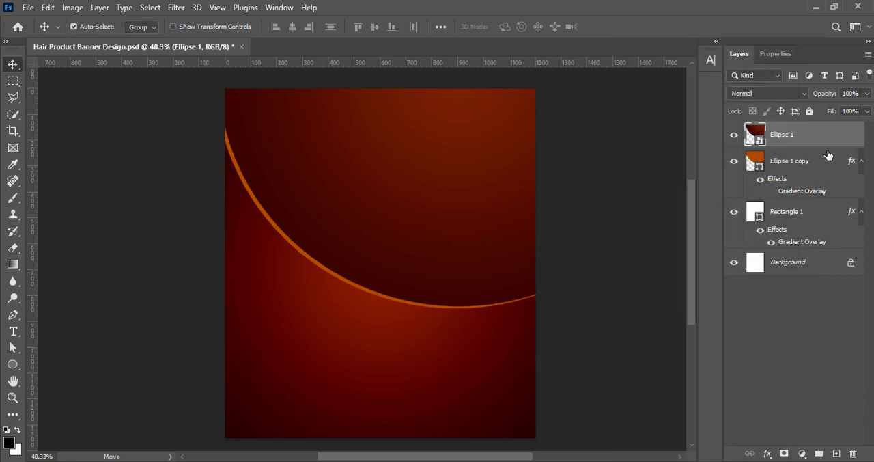
right_click(802, 145)
left_click(688, 272)
- Erase the lower-right edge of Ellipse 1 with a soft 700 px eraser to reveal an orange glow from the copy beneath
key("e")
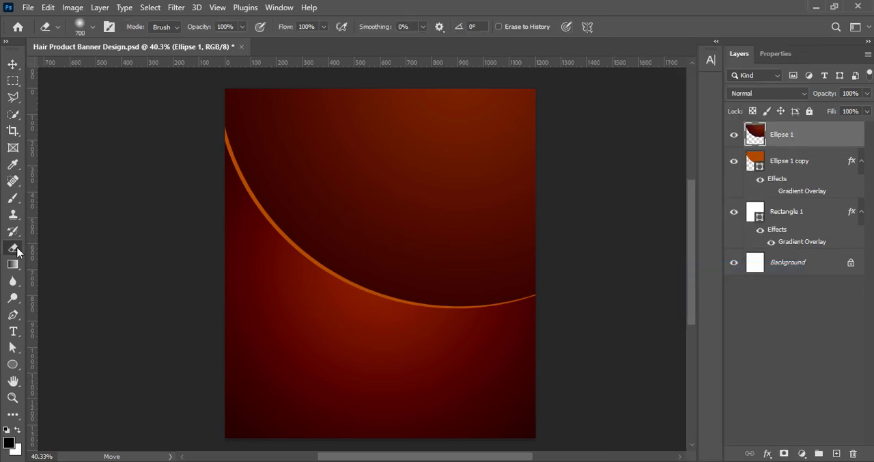
left_click_drag(572, 327, 504, 317)
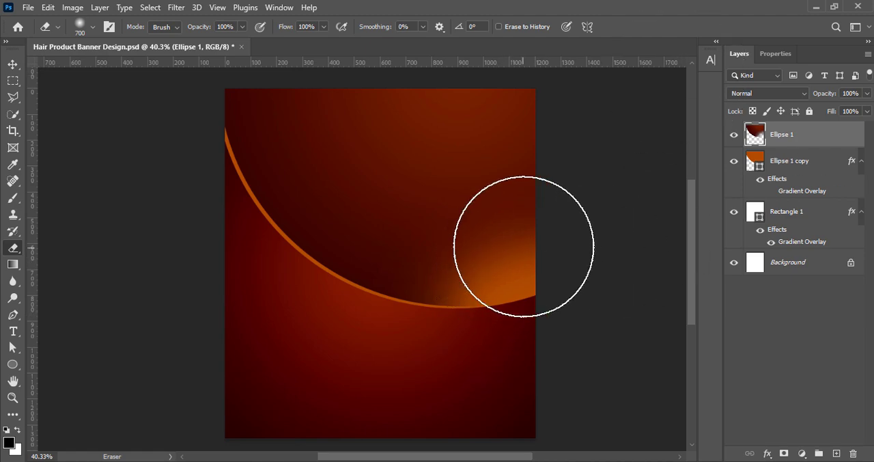
left_click_drag(485, 348, 505, 332)
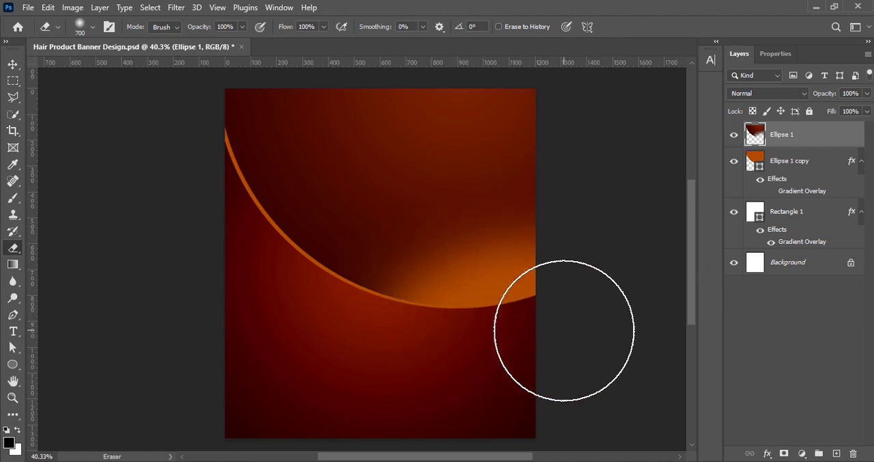
- Convert the Ellipse 1 copy layer to a smart object
left_click(13, 64)
left_click(811, 164)
right_click(810, 164)
left_click(687, 195)
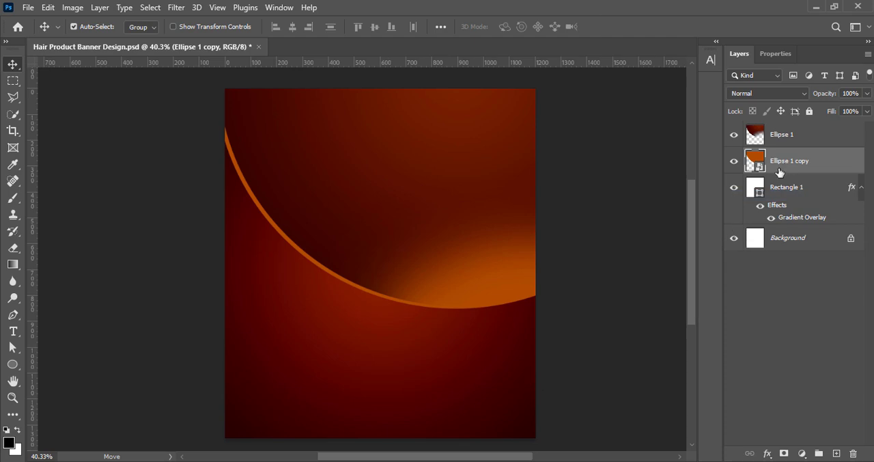
- Rasterize the Ellipse 1 copy layer and erase its right part with a soft 700 px eraser so the orange rim fades out
right_click(782, 166)
left_click(687, 278)
left_click(13, 248)
left_click_drag(515, 337, 529, 300)
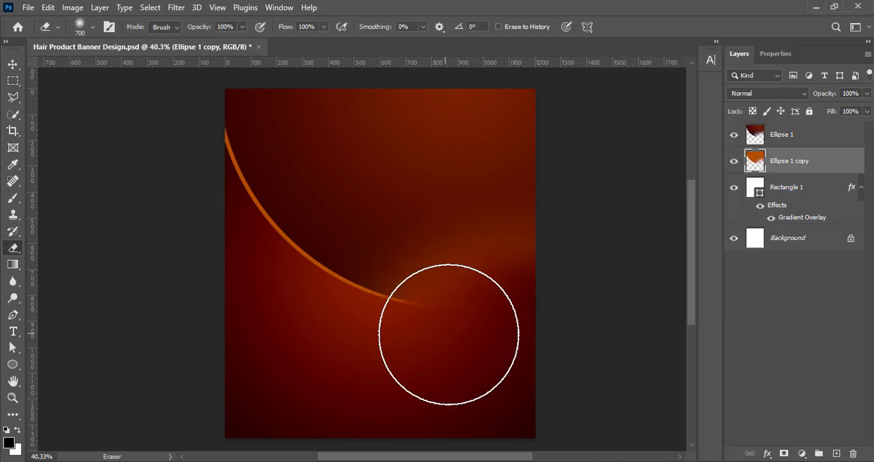
left_click_drag(462, 269, 507, 247)
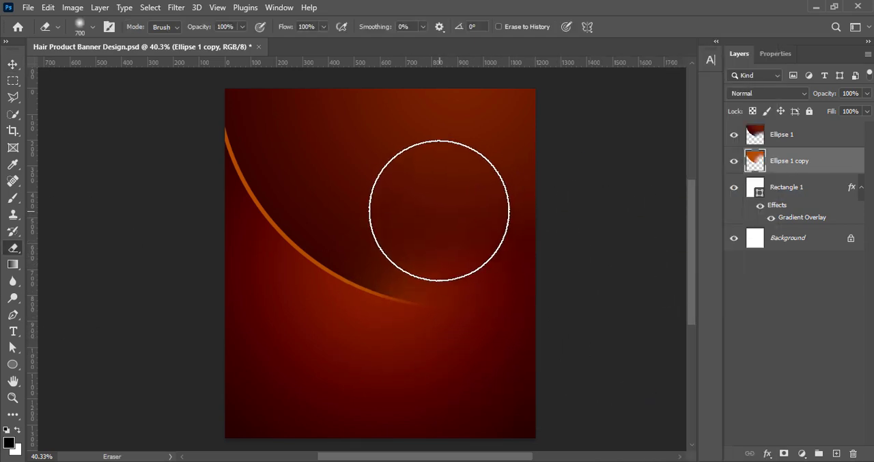
mouse_move(439, 209)
left_mouse_down()
mouse_move(431, 231)
mouse_move(470, 293)
mouse_move(402, 151)
left_mouse_up()
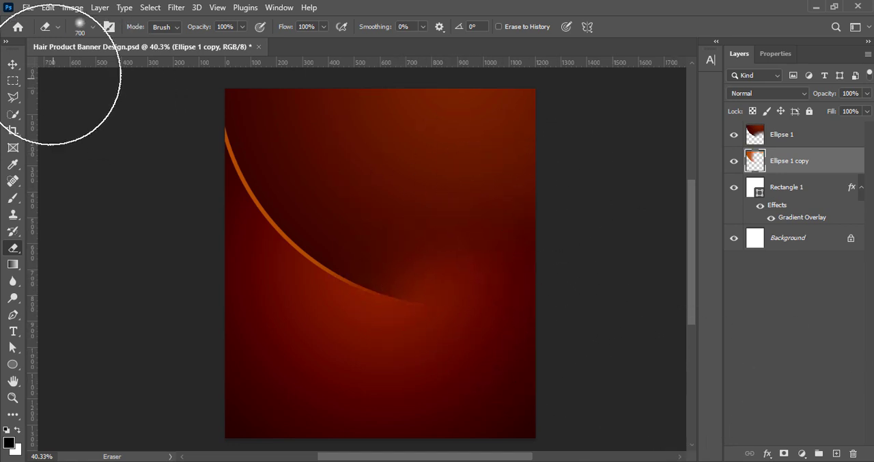
- Deselect all layers and save the banner document
key("v")
left_click(779, 386)
key("ctrl+s")
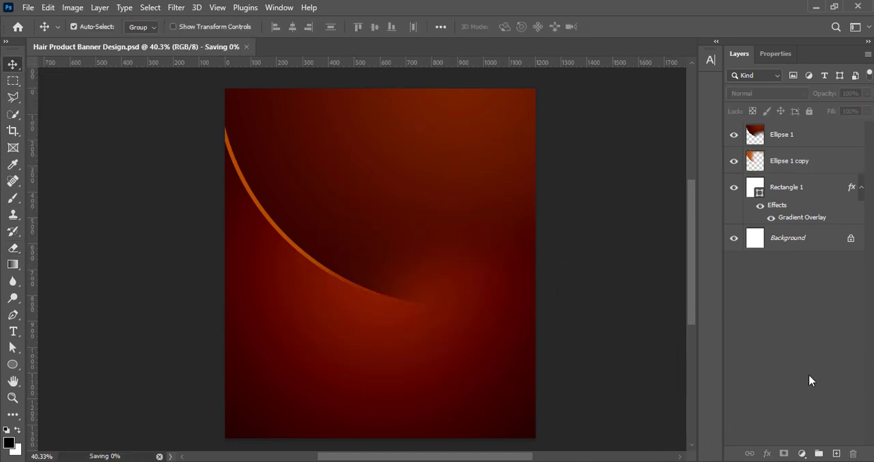
- Nudge Ellipse 1 copy to thin the orange rim, and soften the right edge of Ellipse 1 with the 700 px eraser
left_click(803, 166)
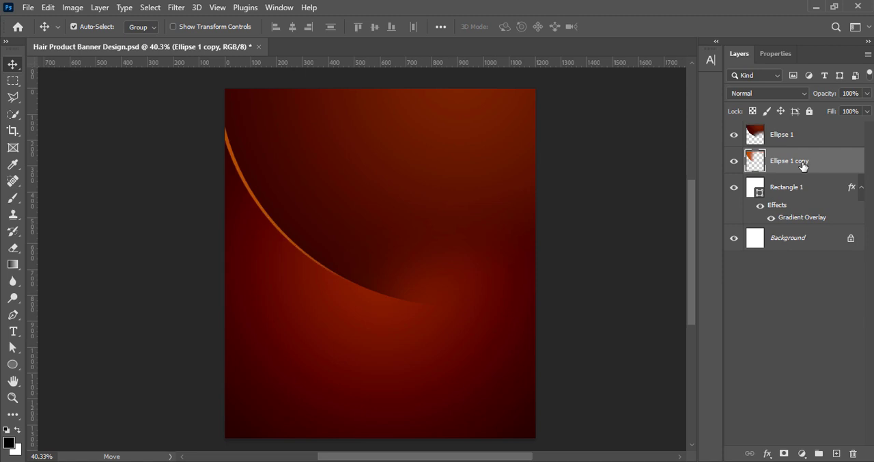
left_click(792, 135)
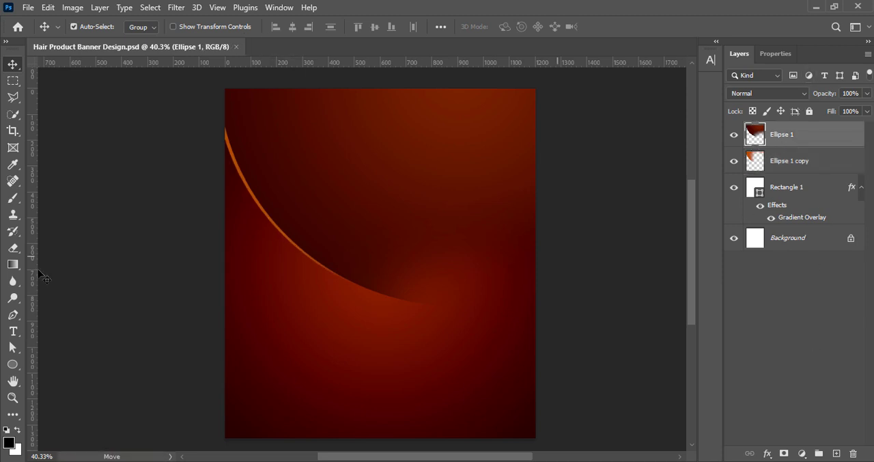
left_click(12, 247)
key("ctrl+z")
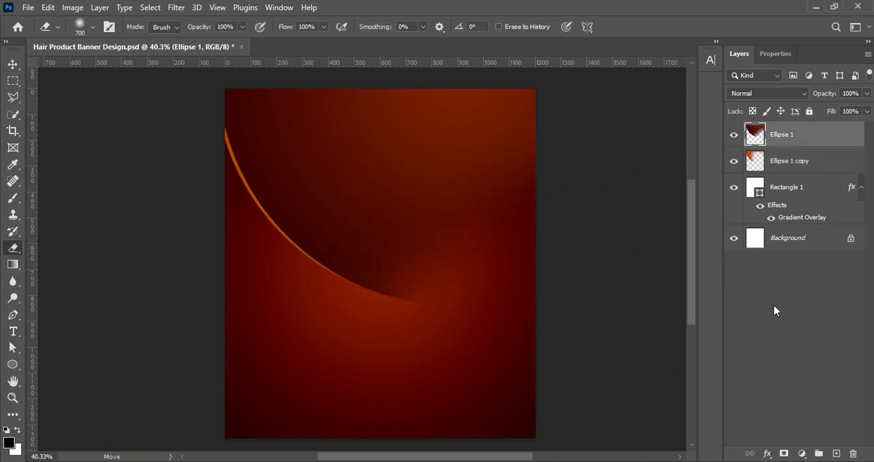
left_click(556, 207)
key("ctrl+z")
key("v")
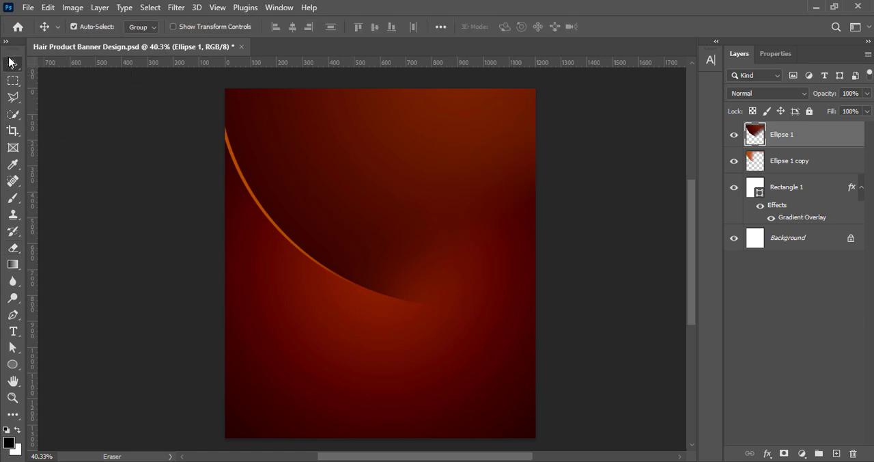
left_click(823, 332)
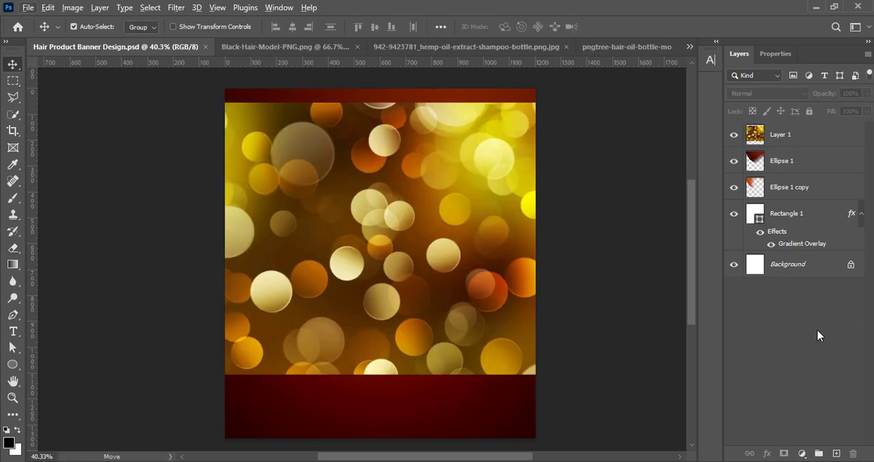
- Reposition the bokeh image on the banner and scale it to about 119% so it reaches the banner's upper edge
left_click_drag(397, 250, 419, 250)
key("ctrl+t")
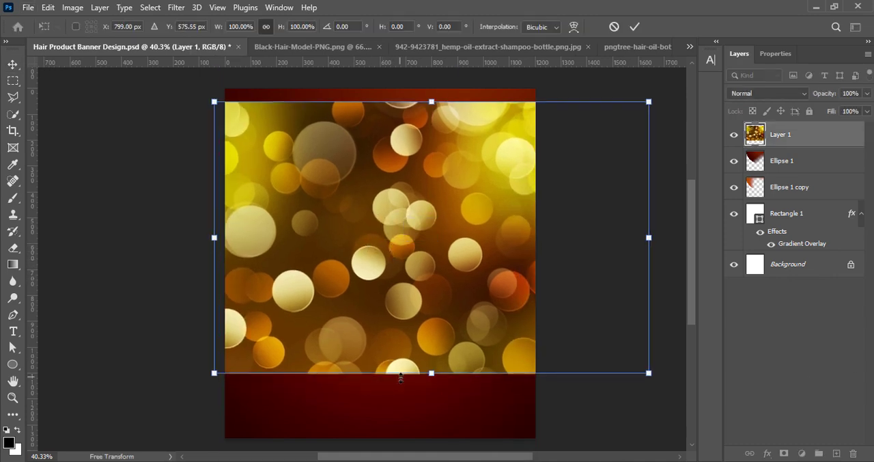
left_click_drag(400, 377, 435, 392)
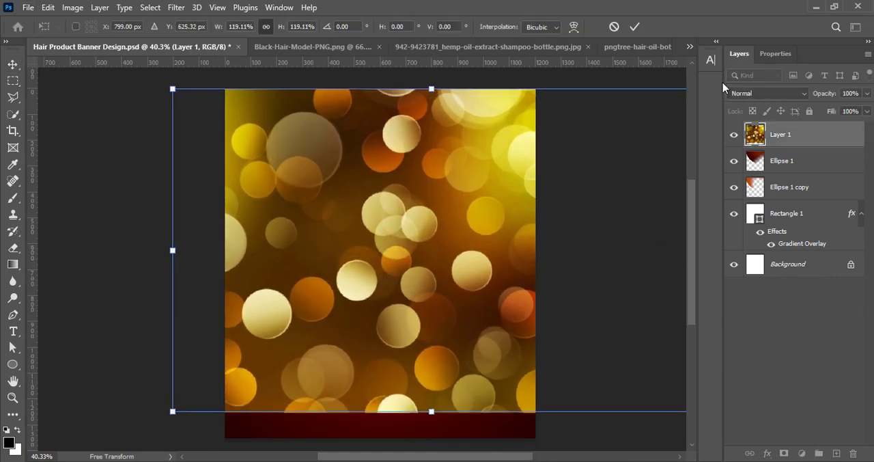
key("Return")
- Try clipping the bokeh layer to Ellipse 1 as a clipping mask, and undo it
right_click(792, 143)
left_click(715, 262)
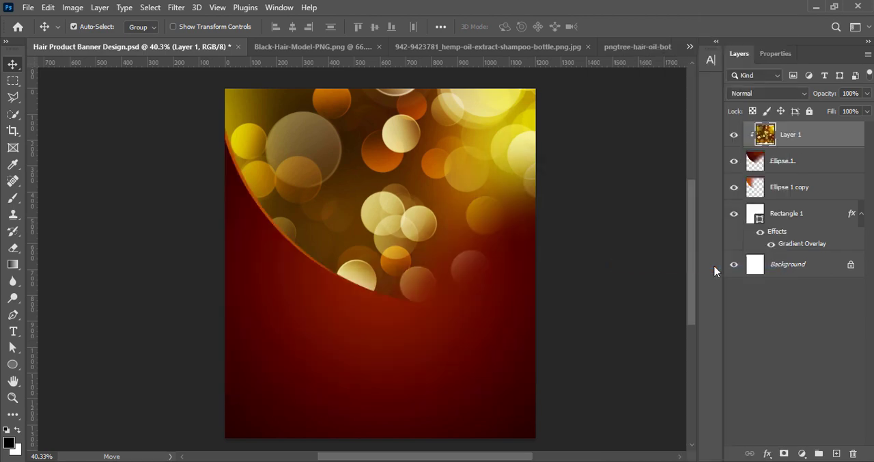
key("ctrl+z")
- Shift the bokeh layer about 10 px left and boost its colors with a Hue/Saturation adjustment
left_click_drag(350, 207, 348, 207)
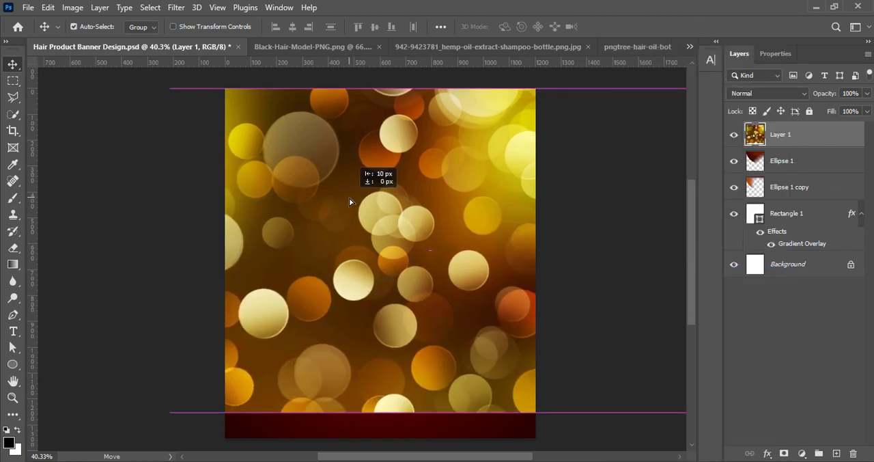
left_click(72, 7)
mouse_move(82, 37)
left_click(225, 107)
key("Return")
- Apply a Brightness/Contrast adjustment to the bokeh layer with Brightness 12 and Contrast 54
left_click(73, 7)
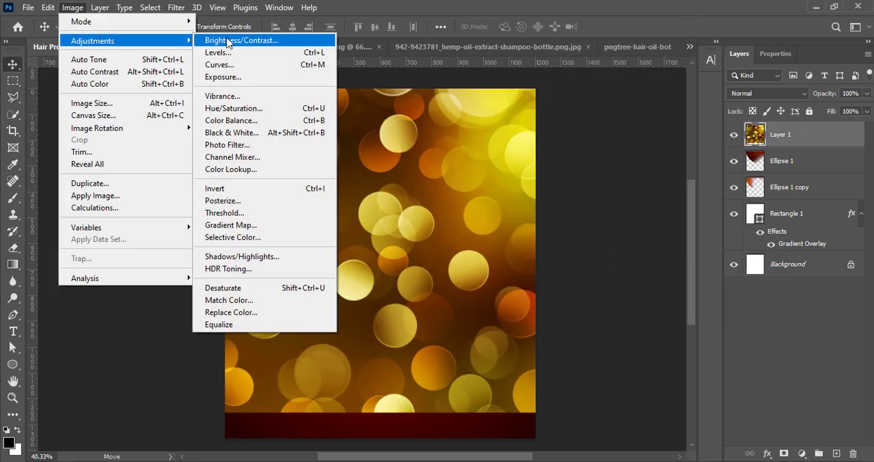
left_click(230, 37)
left_click_drag(629, 91, 663, 99)
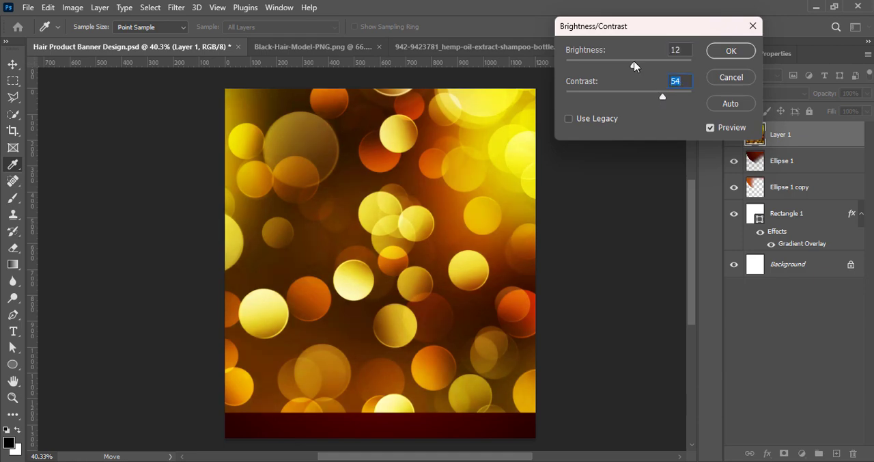
key("Return")
- Adjust the bokeh layer's midtones slightly on the RGB channel with a Curves adjustment
left_click(73, 7)
mouse_move(82, 37)
left_click(230, 63)
left_click_drag(523, 54, 824, 63)
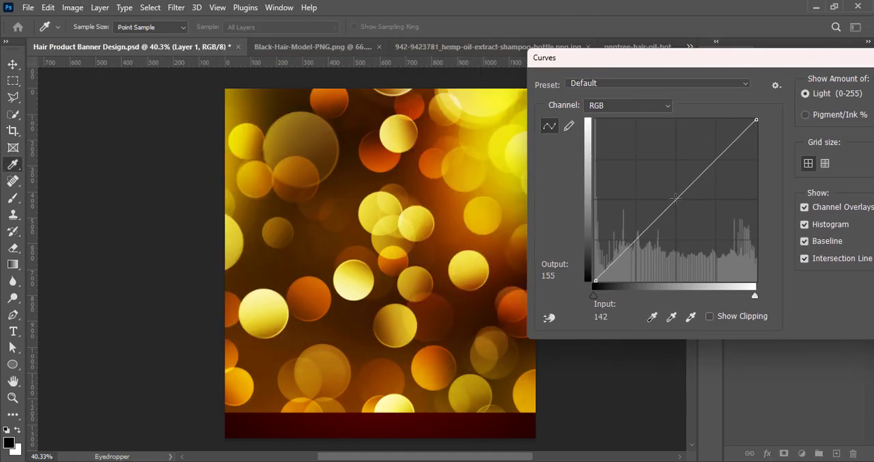
left_click_drag(677, 201, 677, 209)
left_click_drag(752, 62, 662, 62)
left_click(831, 91)
- Set the bokeh layer's blend mode to Pin Light and soften the layer with a slight Gaussian Blur
left_click(764, 93)
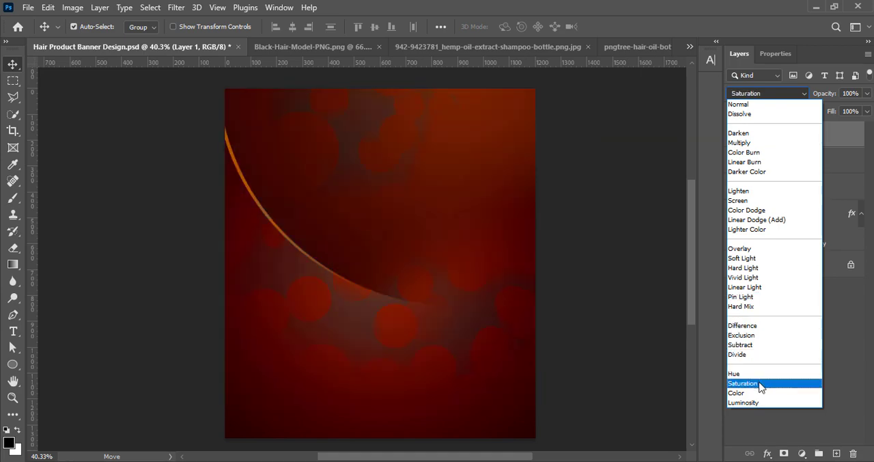
left_click(754, 298)
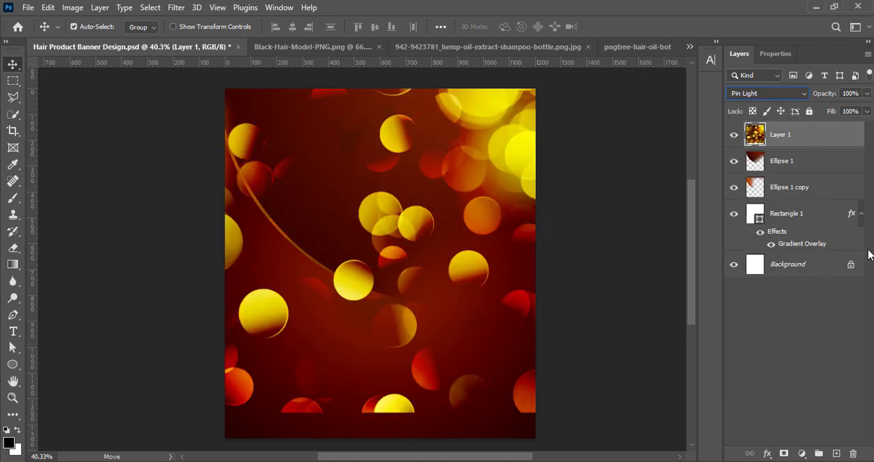
left_click(176, 7)
mouse_move(185, 169)
left_click(347, 172)
left_click_drag(633, 311, 659, 312)
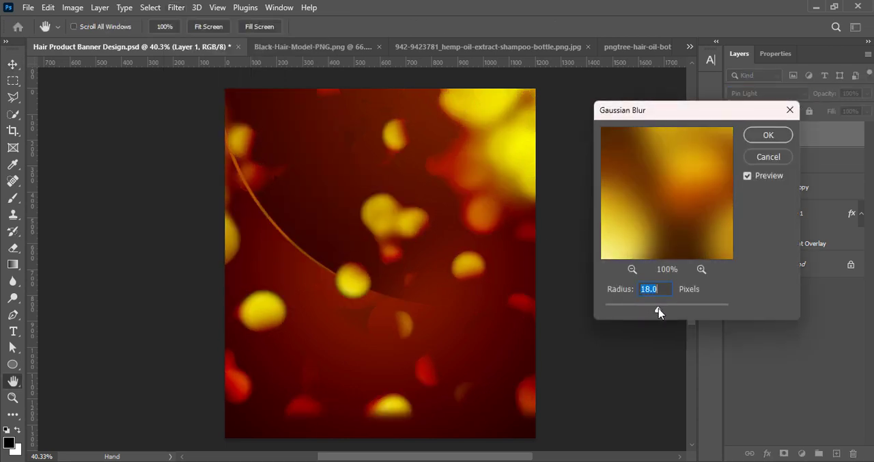
left_click(766, 135)
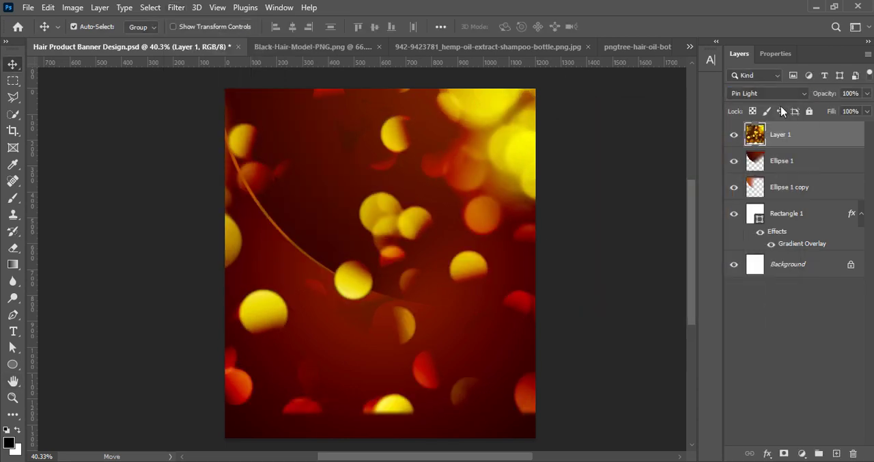
- Set the bokeh layer's blend mode to Soft Light and erase its left, lower and right edges with the soft 700 px eraser
left_click(767, 93)
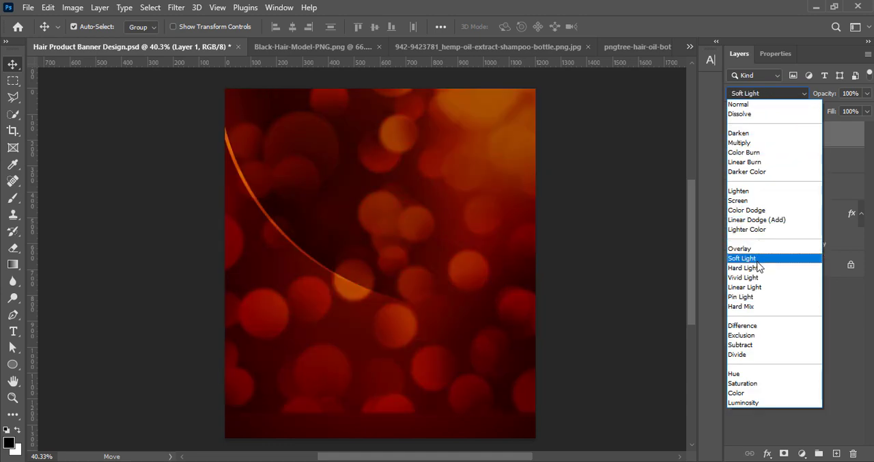
left_click(751, 259)
left_click(13, 247)
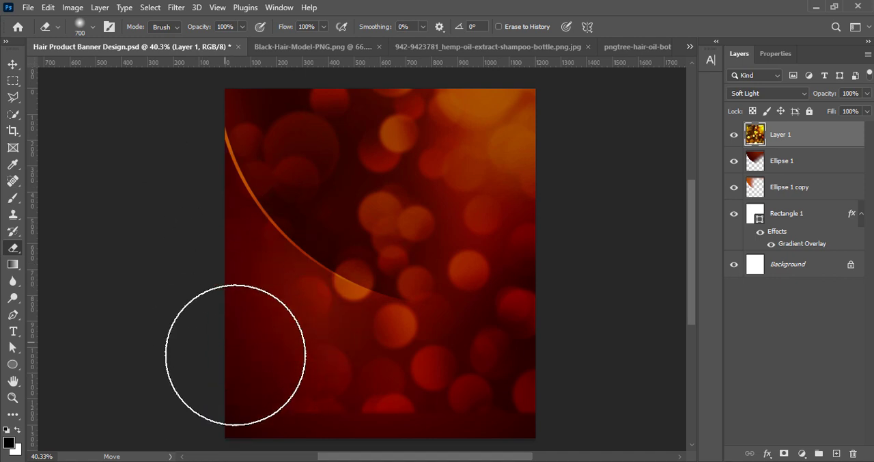
mouse_move(168, 270)
left_mouse_down()
mouse_move(206, 157)
mouse_move(218, 275)
mouse_move(390, 420)
mouse_move(532, 400)
mouse_move(594, 311)
mouse_move(575, 129)
mouse_move(507, 79)
left_mouse_up()
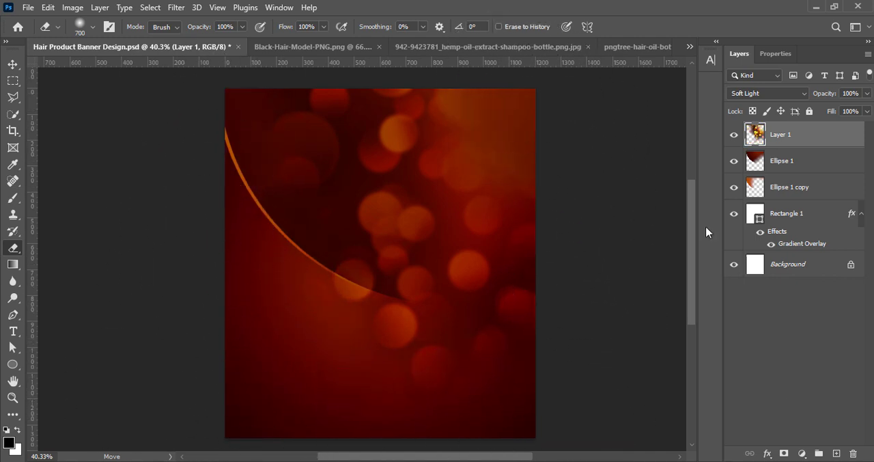
left_click_drag(568, 250, 549, 373)
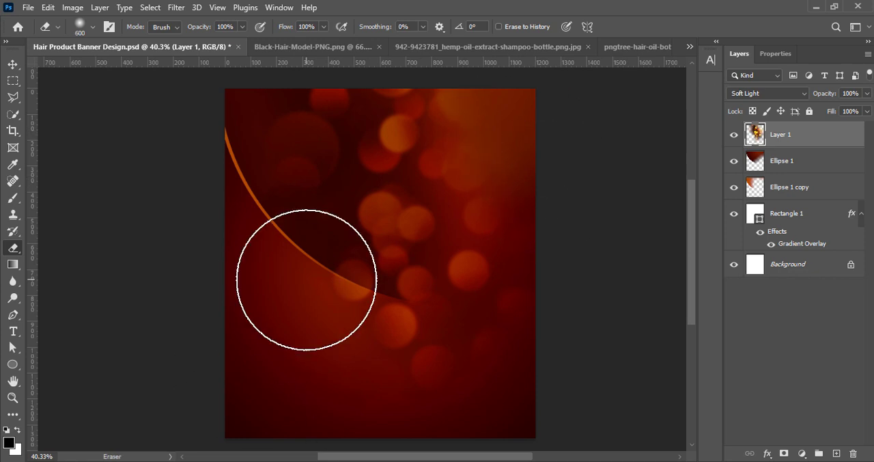
- Erase the remaining bokeh along the ellipse's rim with a smaller 400 px eraser, and soften the right side with an 800 px eraser
key("bracketleft")
key("bracketleft")
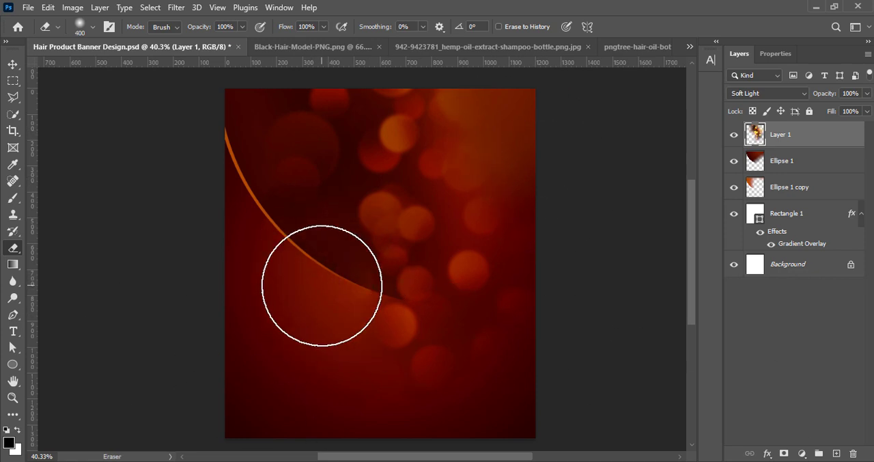
key("bracketleft")
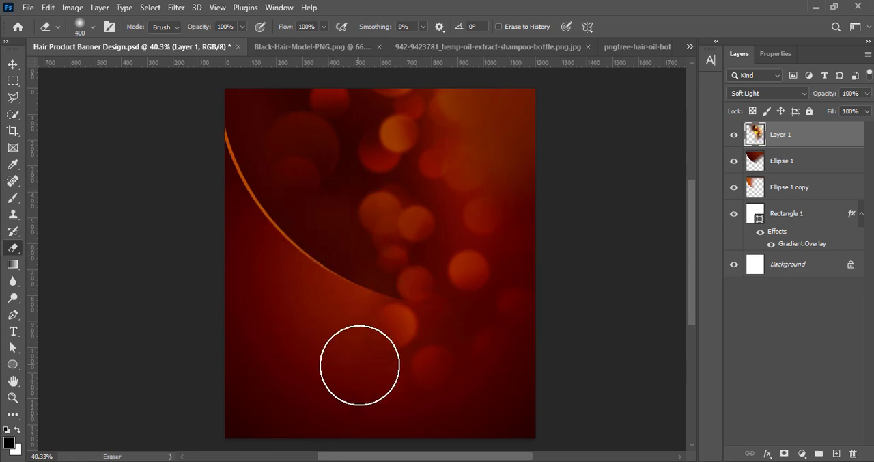
key("bracketright")
key("bracketright")
key("bracketright")
key("bracketright")
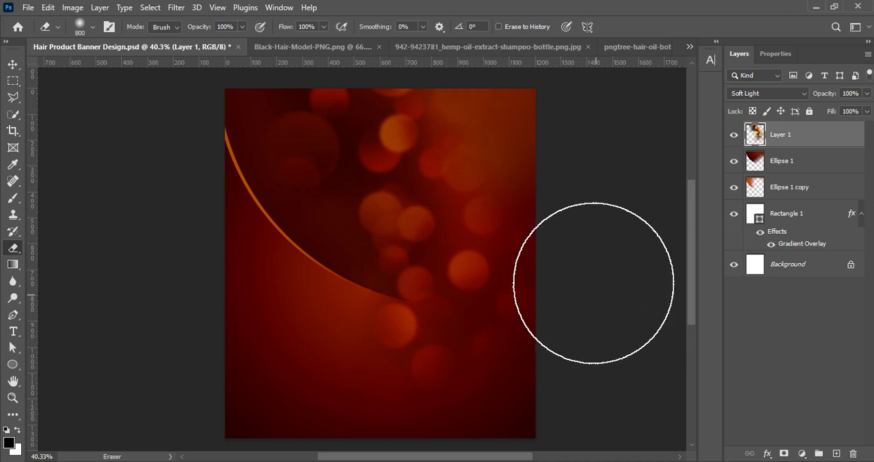
key("v")
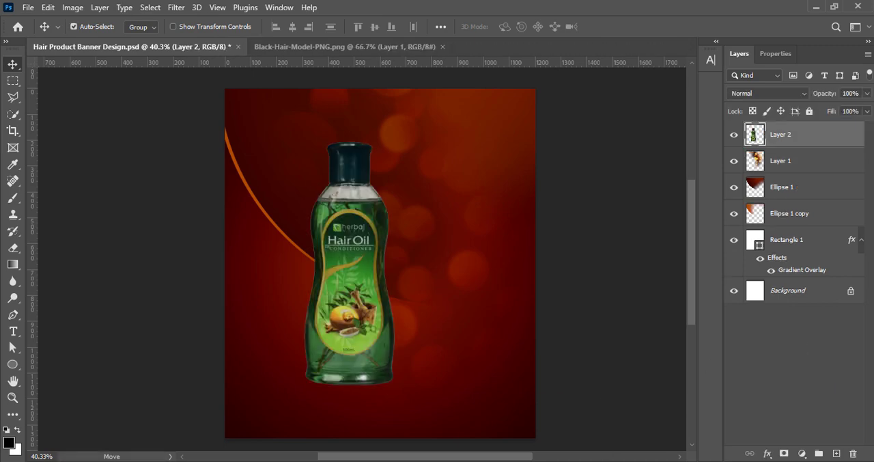
left_click(72, 8)
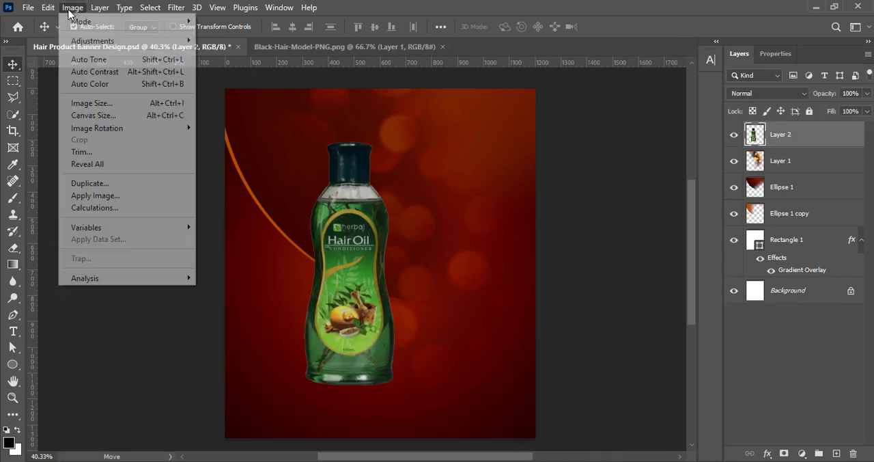
mouse_move(103, 37)
left_click(232, 37)
left_click(731, 78)
- Make the hair oil bottle's colors more vivid with a Vibrance adjustment
left_click(73, 8)
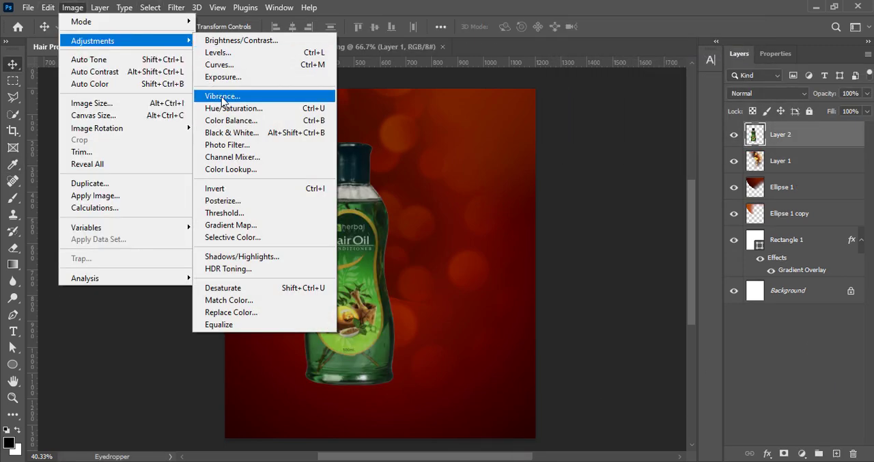
left_click(313, 91)
left_click(631, 60)
- Apply a Brightness/Contrast adjustment to the bottle layer with Brightness 12 and Contrast 29
left_click(72, 8)
left_click(232, 37)
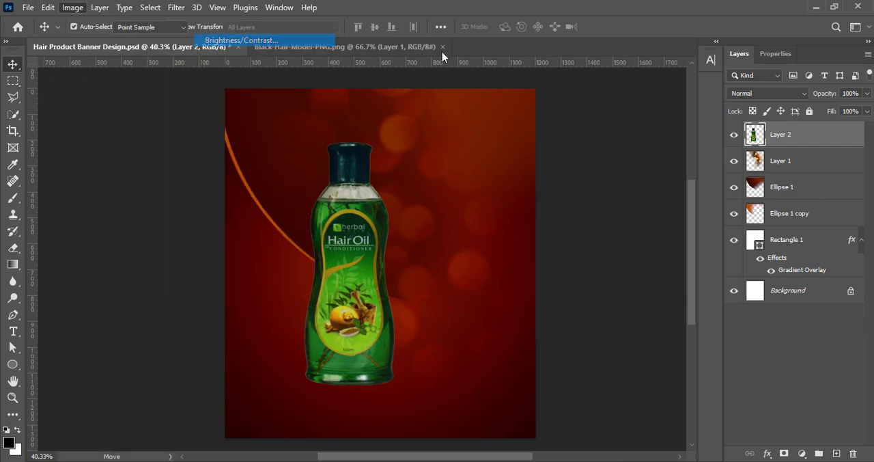
left_click_drag(628, 67, 636, 67)
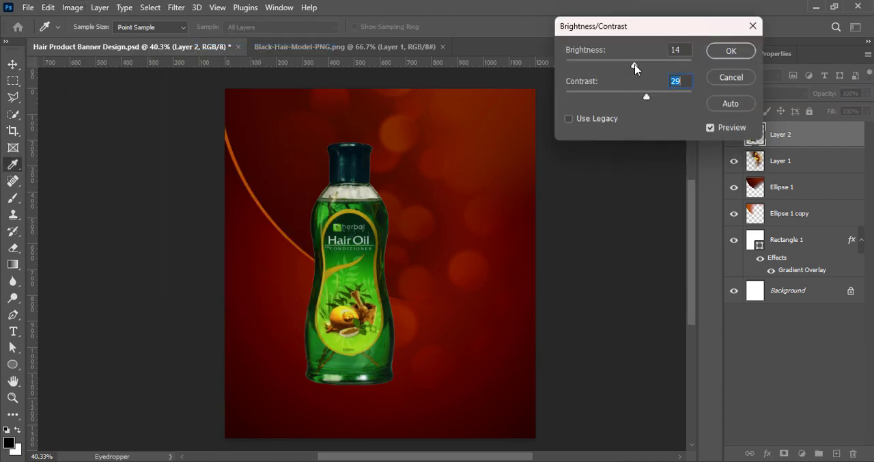
type("12")
left_click(731, 51)
- Brighten the bottle's midtones with a Curves adjustment, raising RGB input 131 to output 155
left_click(72, 8)
mouse_move(97, 40)
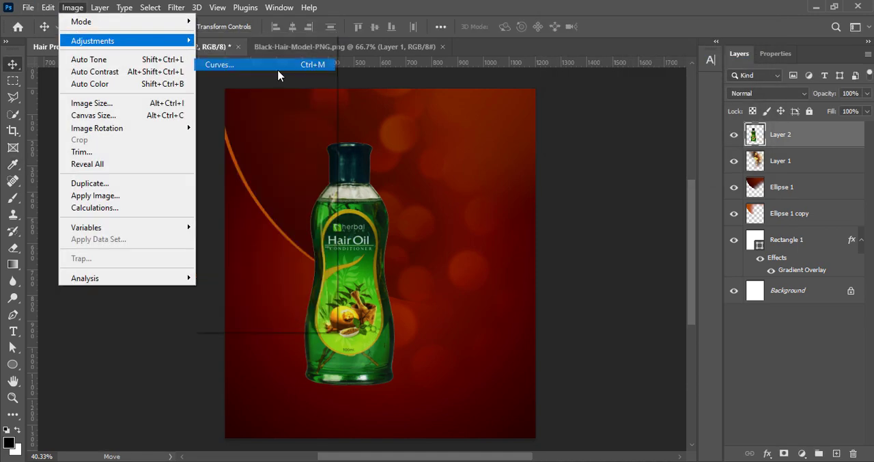
left_click(218, 64)
left_click_drag(643, 165, 644, 154)
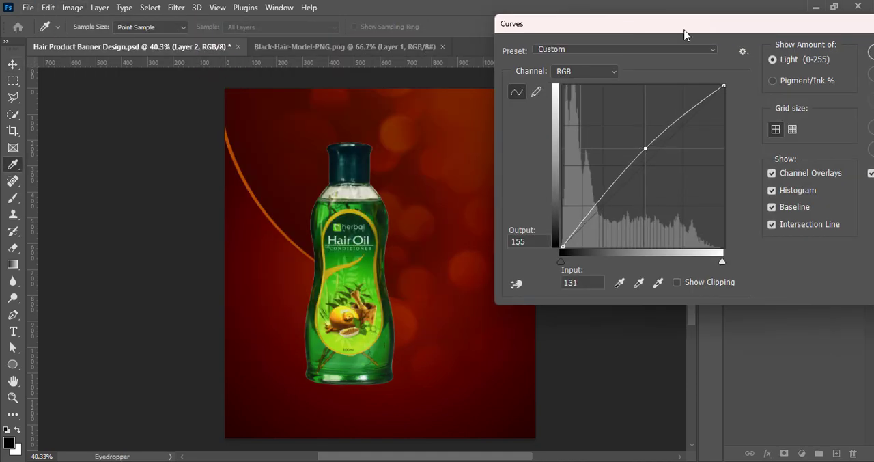
key("Return")
- Move the hair oil bottle toward the canvas's lower left and scale it up slightly
key("v")
left_click_drag(342, 336, 305, 356)
key("ctrl+t")
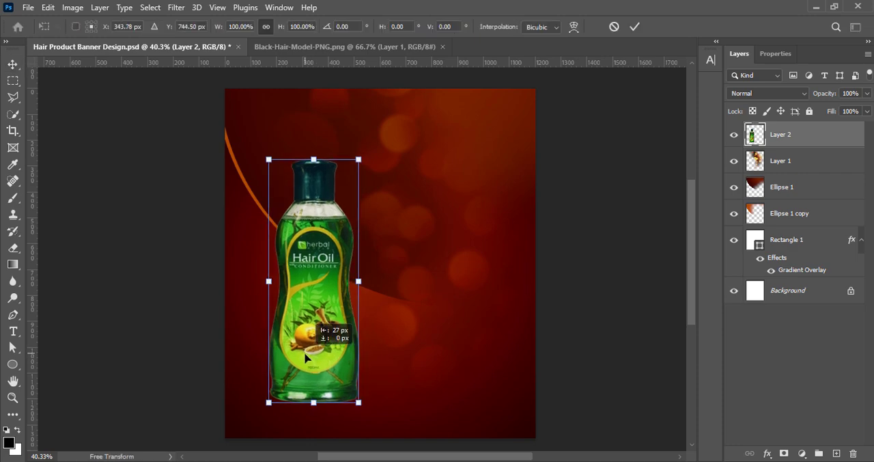
mouse_move(305, 356)
left_mouse_down()
mouse_move(306, 369)
mouse_move(305, 349)
left_mouse_up()
left_click_drag(316, 407, 312, 410)
left_click_drag(308, 167, 309, 163)
left_click(634, 27)
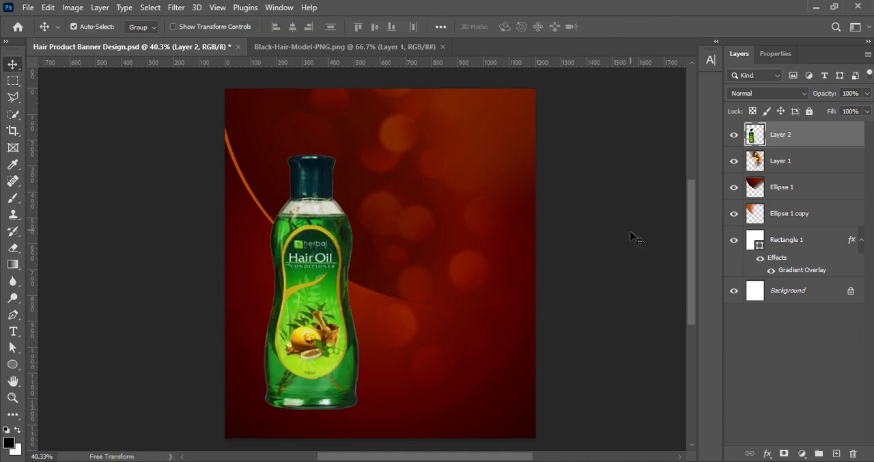
- Create a new layer and paint a large soft black spot beside the bottle
left_click(836, 454)
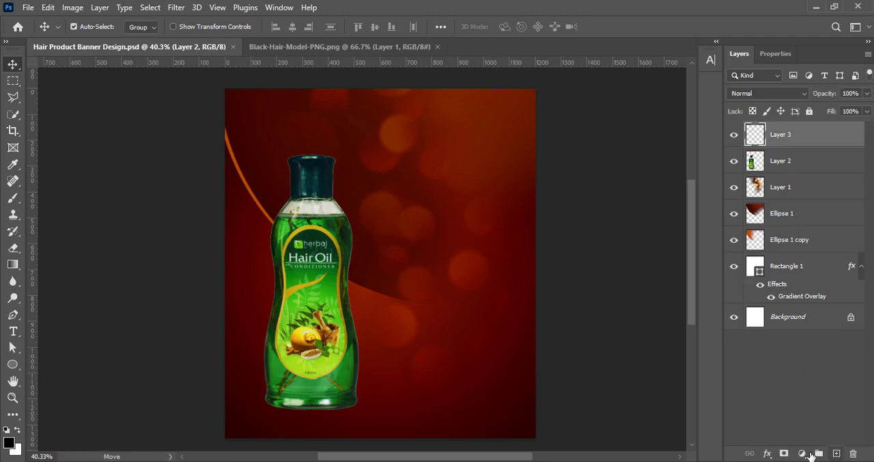
left_click(13, 197)
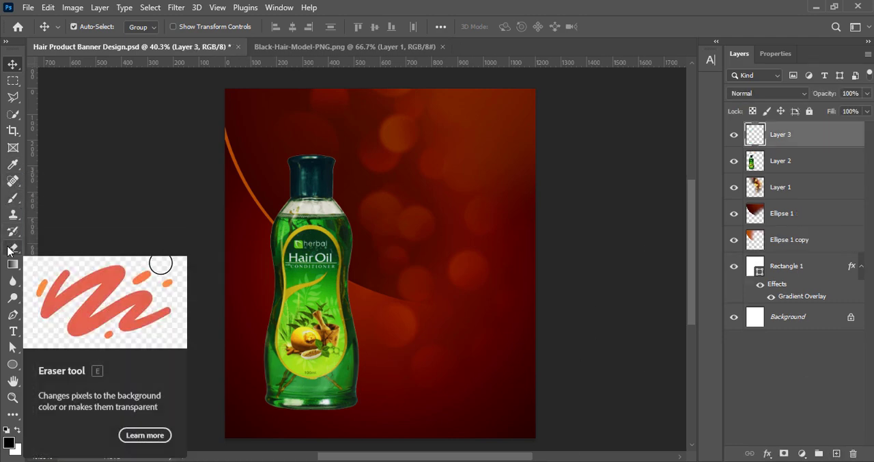
left_click(379, 273)
key("v")
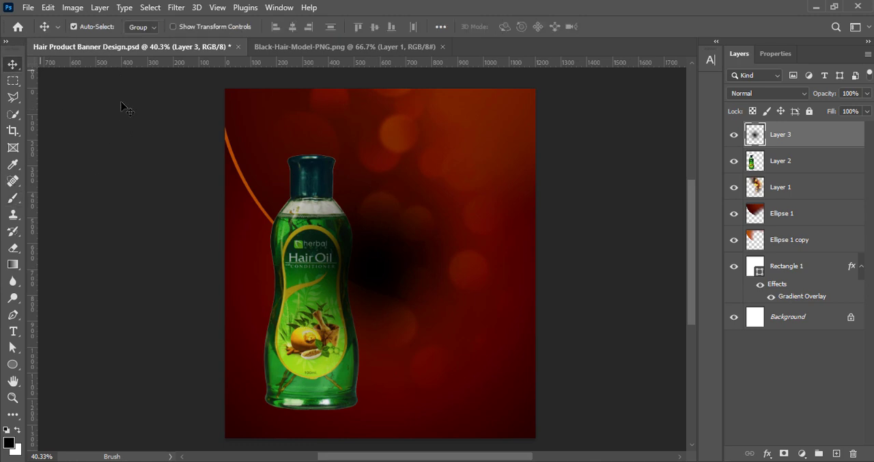
- Flatten and narrow the black spot into a thin shadow under the bottle's base, and place its layer beneath the bottle layer
key("ctrl+t")
left_click_drag(399, 95, 400, 390)
left_click_drag(535, 409, 445, 410)
left_click_drag(339, 413, 311, 414)
left_click_drag(201, 410, 215, 410)
left_click_drag(307, 414, 300, 414)
left_click(635, 27)
left_click_drag(779, 140, 776, 175)
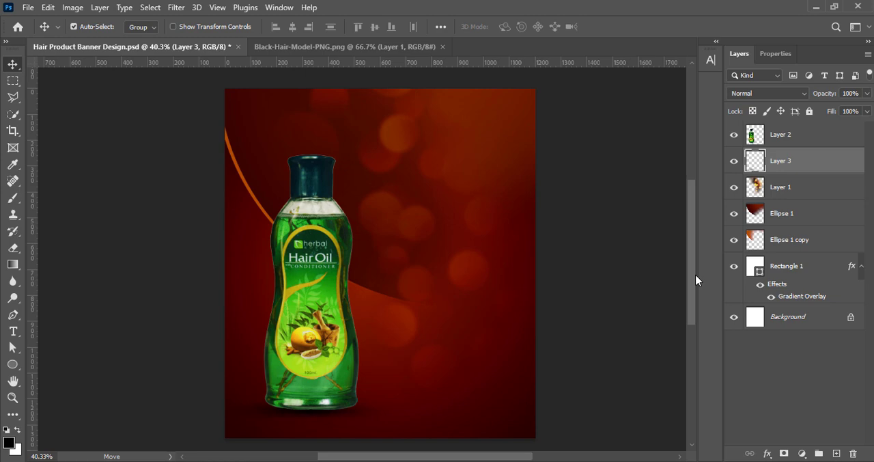
- Adjust the flattened shadow's vertical position under the bottle's base and save the document
key("ctrl+t")
left_click_drag(312, 393, 312, 400)
left_click(635, 27)
key("ctrl+s")
- Adjust the bottle layer's colors with a Hue/Saturation preset, trying out presets such as Increase Saturation and Strong Saturation
left_click(344, 293)
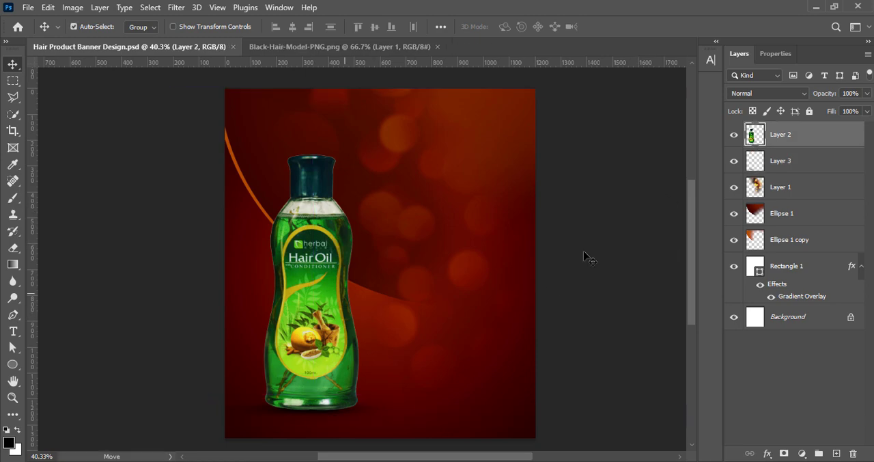
left_click(73, 7)
mouse_move(103, 37)
left_click(273, 114)
left_click(677, 120)
left_click(677, 179)
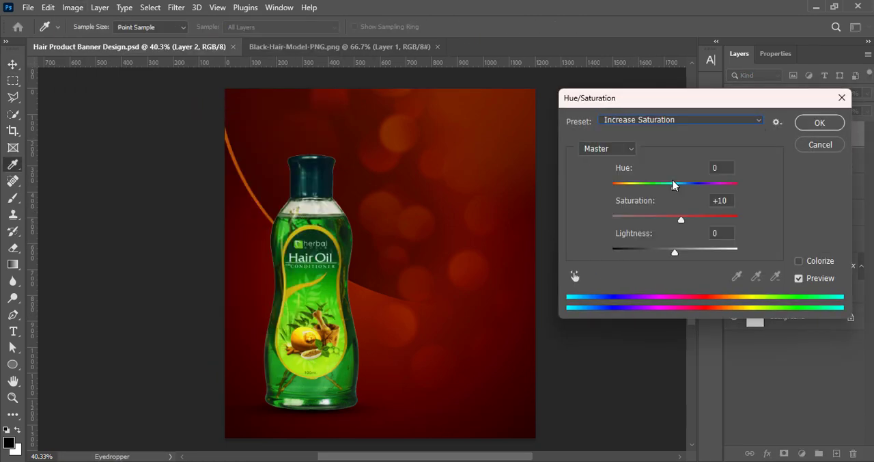
left_click(678, 122)
left_click(677, 168)
left_click(676, 120)
left_click(681, 230)
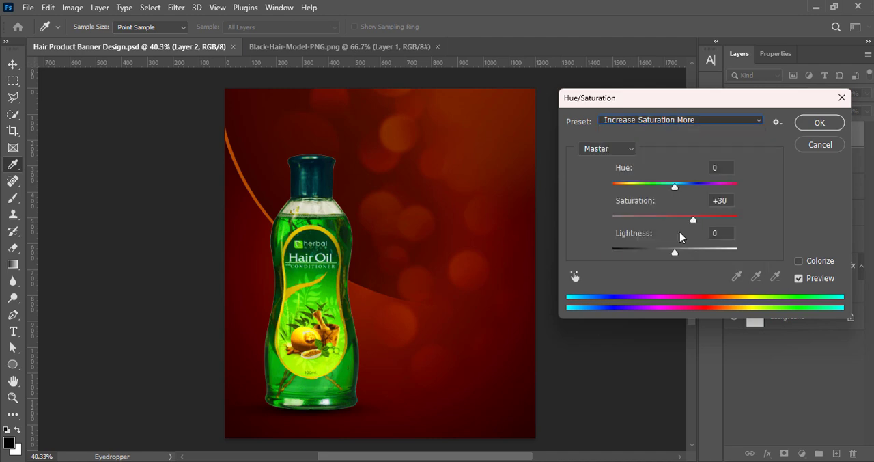
left_click(673, 123)
left_click(666, 205)
left_click(819, 123)
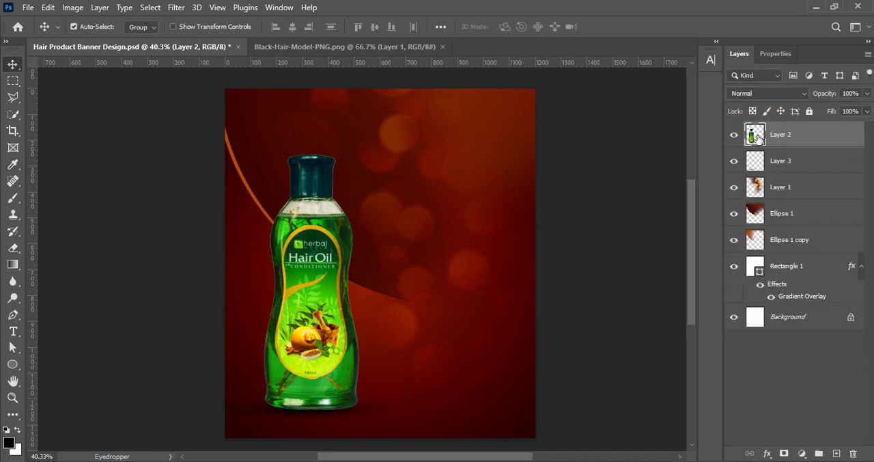
double_click(830, 133)
left_click(387, 286)
left_click(420, 288)
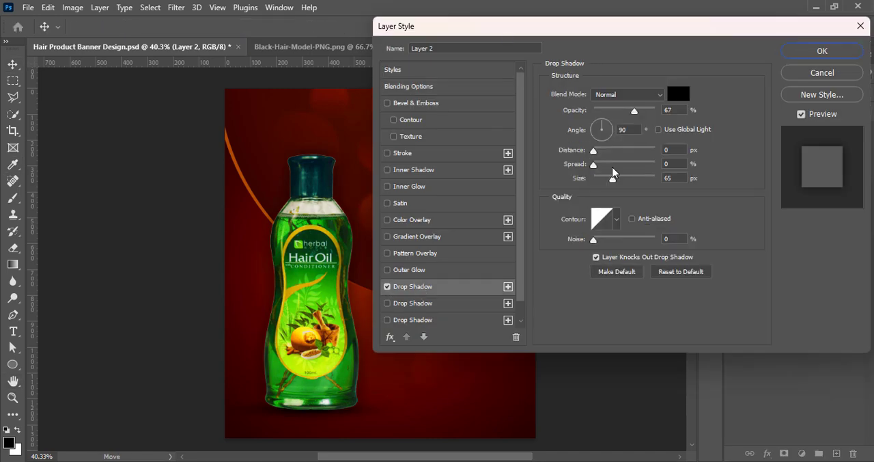
left_click_drag(614, 179, 655, 179)
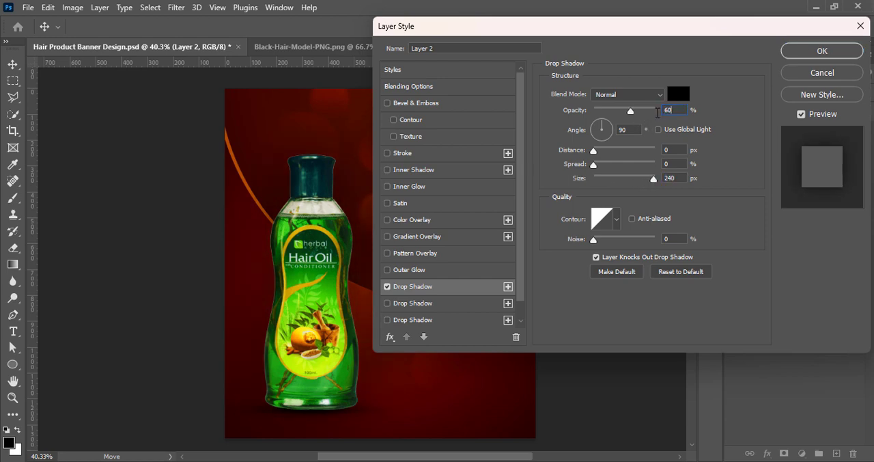
left_click(686, 98)
left_click_drag(557, 222, 537, 223)
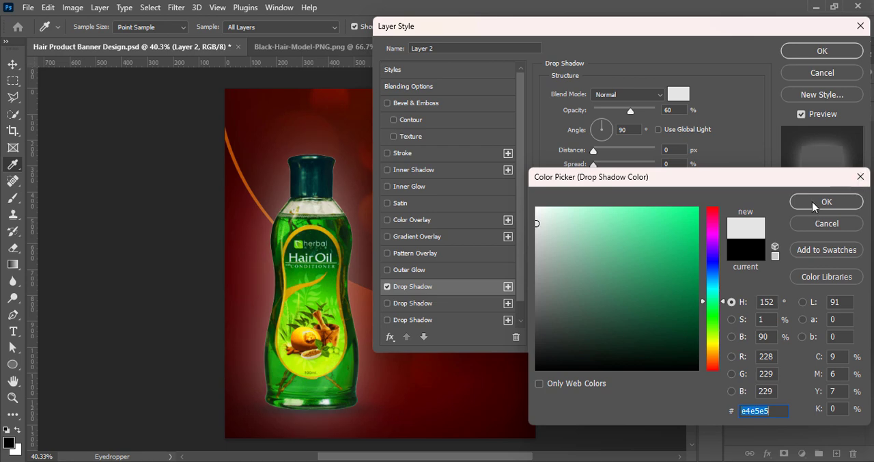
left_click(803, 202)
left_click_drag(631, 111, 615, 111)
left_click_drag(654, 179, 631, 182)
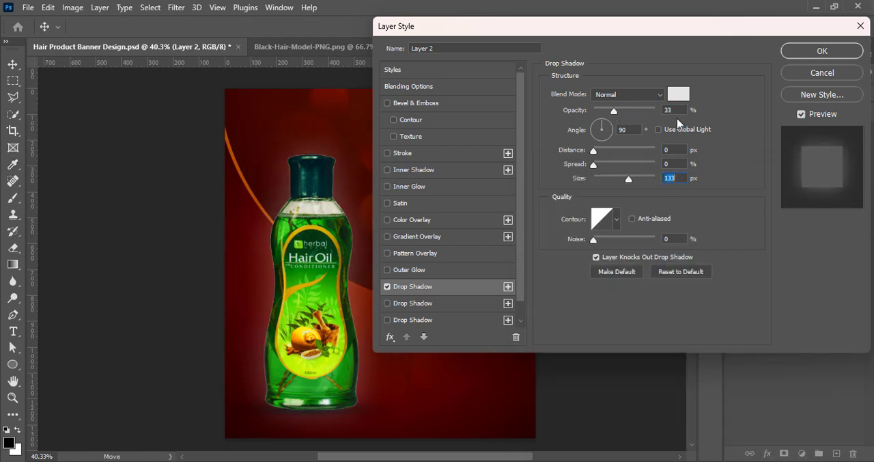
left_click(798, 72)
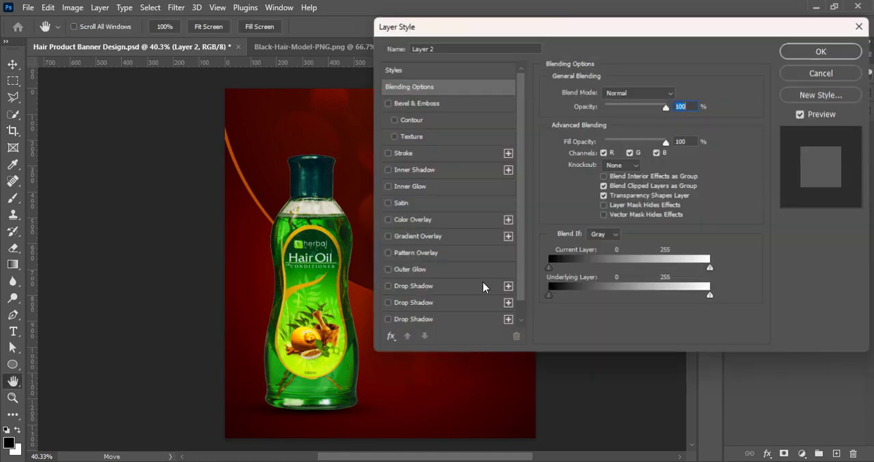
- Add a black drop shadow to the bottle layer with 67% opacity and a size of 136 px
left_click(484, 286)
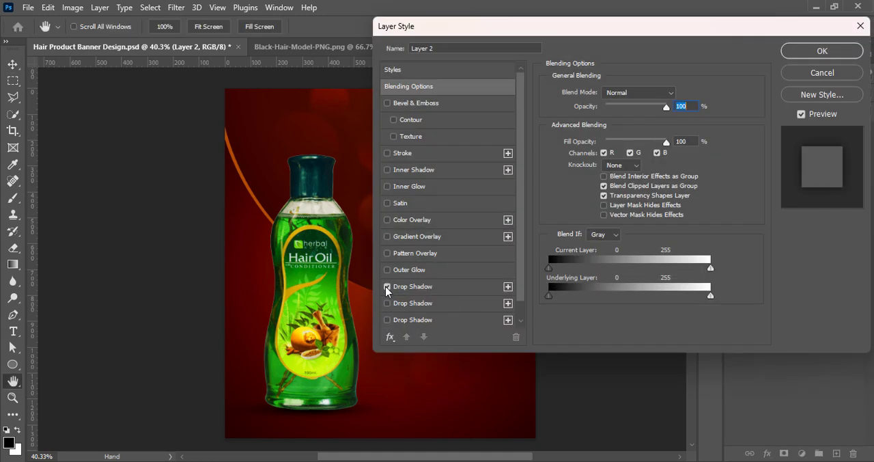
left_click(819, 52)
- Create a new layer above the bottle and paint a soft black spot with an 800 px brush
left_click(836, 454)
key("b")
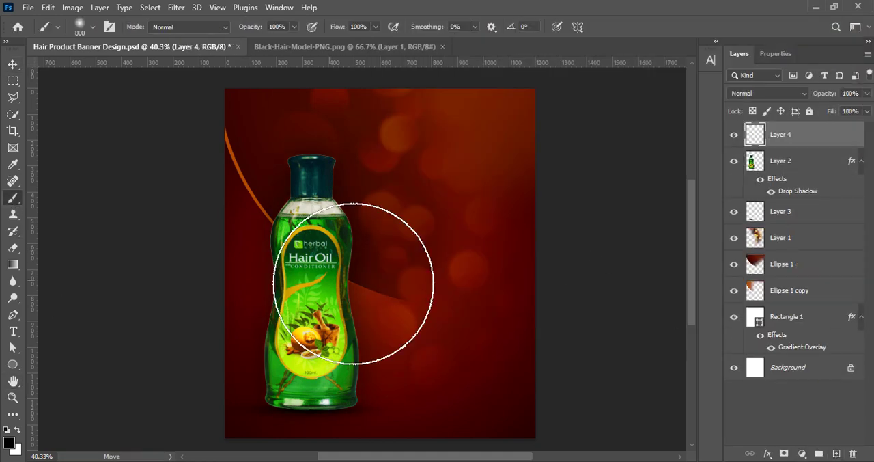
left_click(383, 255)
key("v")
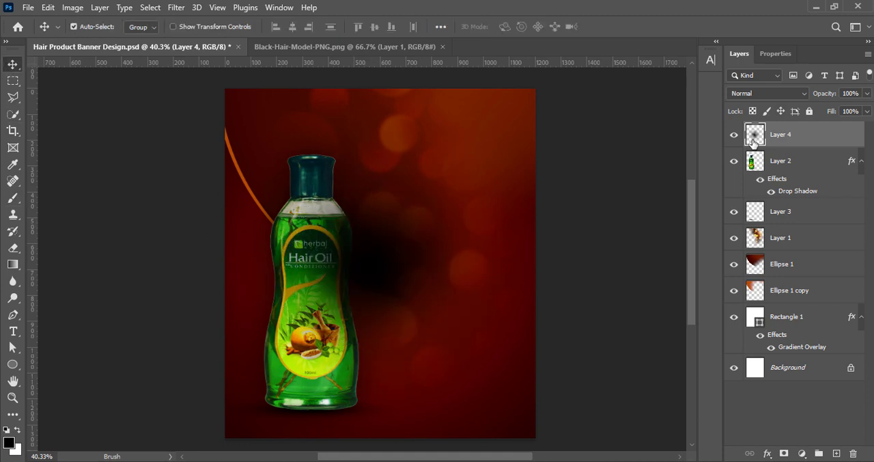
- Turn the painted spot into a light glow with a warm white color overlay, #fffaef
double_click(753, 141)
left_click_drag(451, 19, 555, 20)
left_click(496, 210)
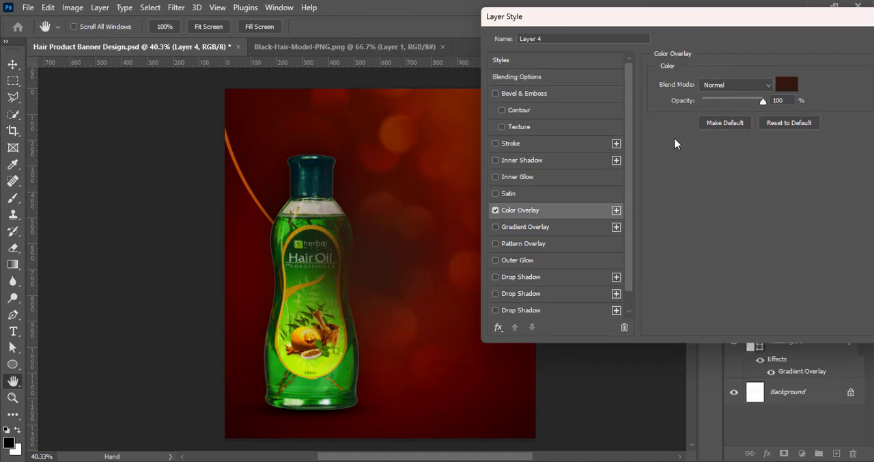
left_click(787, 84)
left_click_drag(717, 367, 714, 351)
left_click(545, 207)
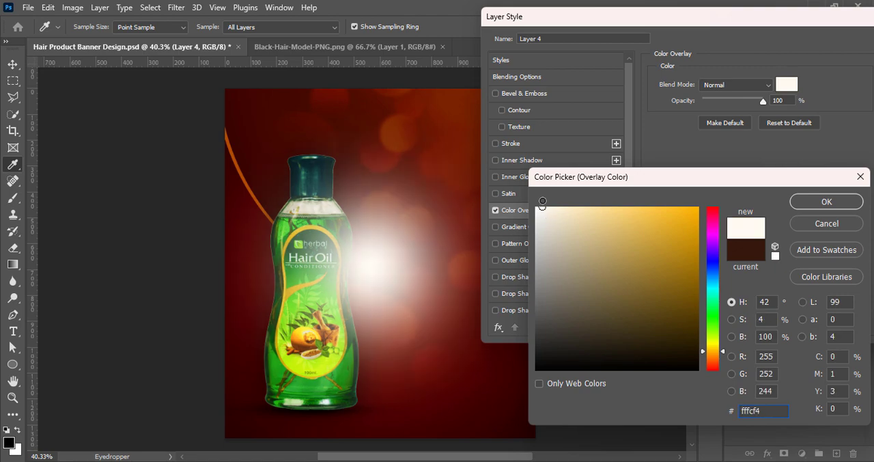
left_click(827, 202)
key("Return")
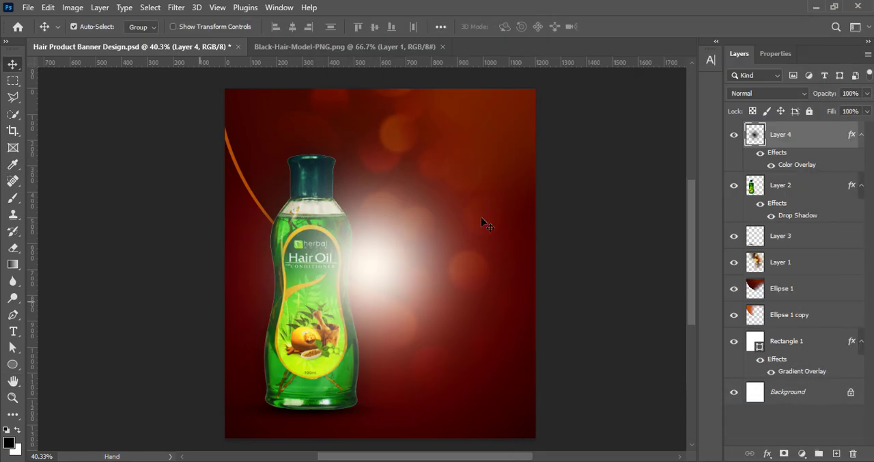
- Narrow the glow toward the bottle and place Layer 4 beneath the bottle and its shadow layer
key("ctrl+t")
left_click_drag(534, 266, 416, 266)
key("Return")
left_click_drag(779, 134, 785, 246)
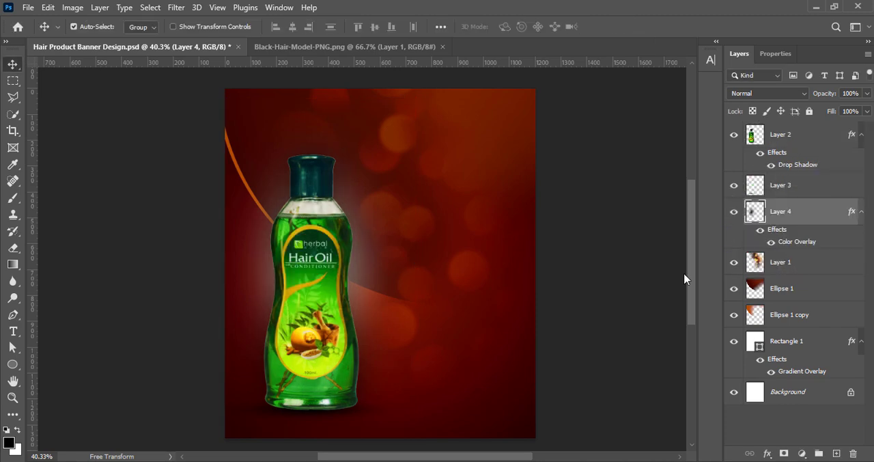
- Stretch the glow vertically to about 176% height, center it behind the bottle, and save the document
key("ctrl+t")
mouse_move(325, 435)
left_mouse_down()
mouse_move(325, 448)
mouse_move(321, 433)
left_mouse_up()
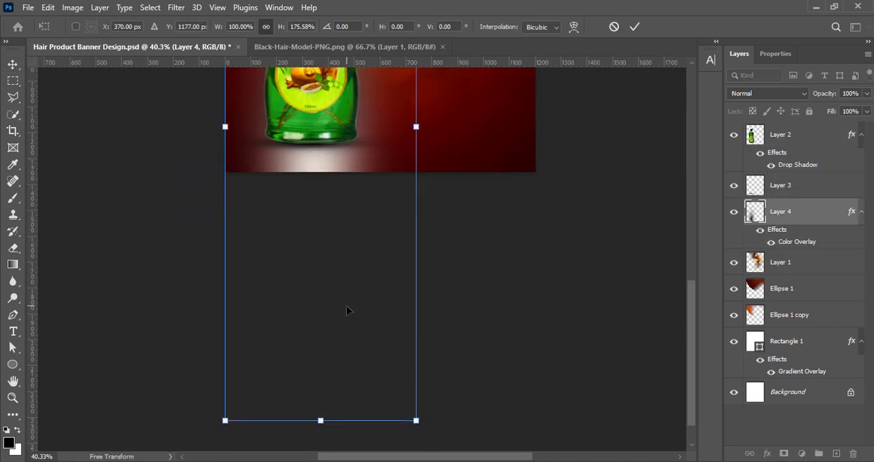
left_click_drag(349, 308, 349, 204)
scroll(498, 280, "up", 6)
scroll(498, 284, "down", 3)
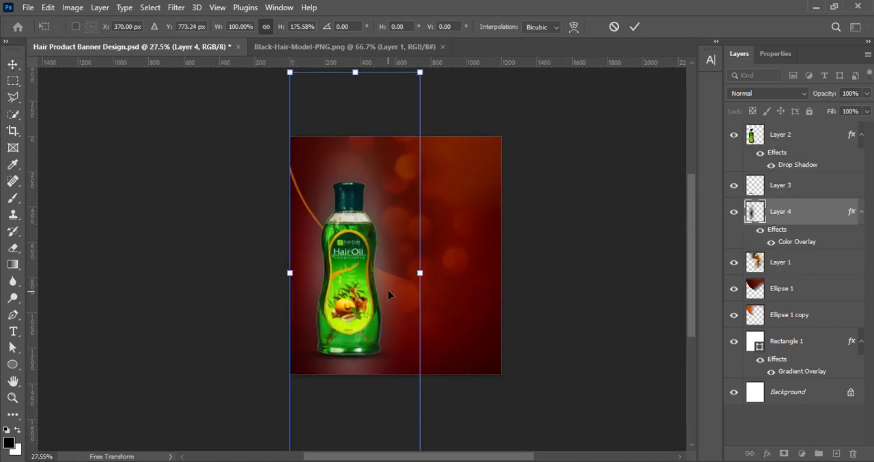
mouse_move(365, 273)
left_mouse_down()
mouse_move(365, 258)
mouse_move(364, 277)
left_mouse_up()
left_click_drag(348, 87, 393, 328)
left_click_drag(414, 276, 418, 276)
left_click(635, 26)
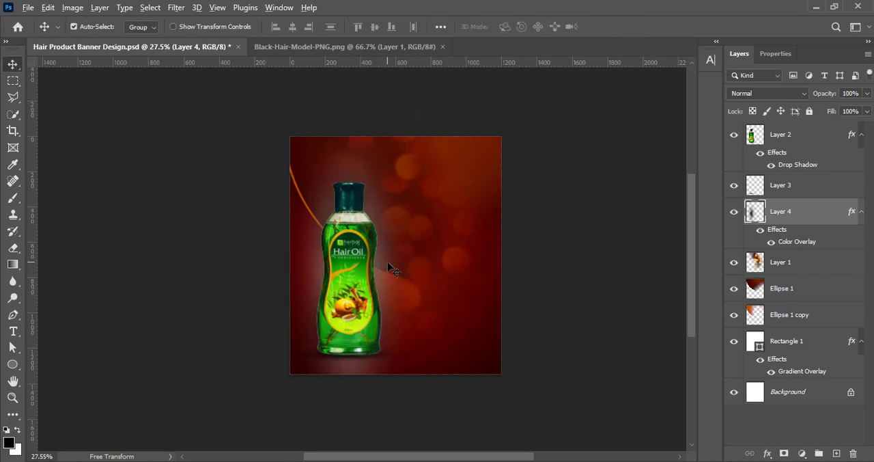
scroll(383, 267, "up", 3)
key("ctrl+s")
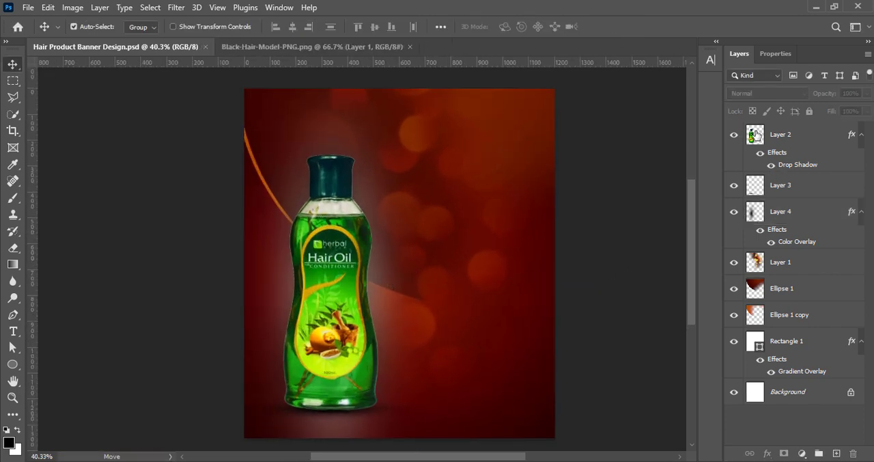
double_click(757, 134)
left_click(429, 291)
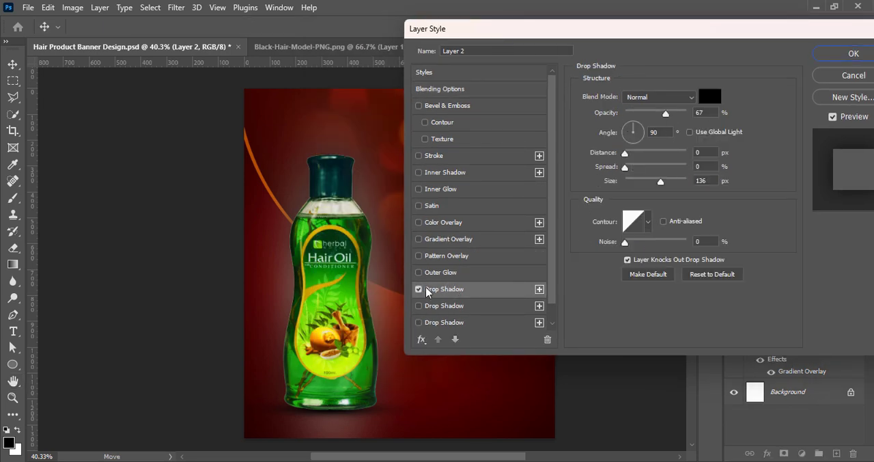
left_click(854, 55)
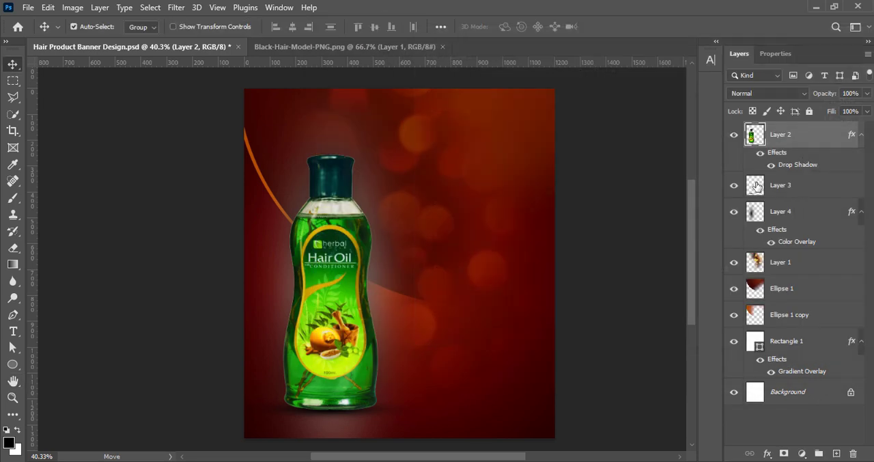
- Change the glow layer's color overlay to the warm yellow #ffe8b2
right_click(760, 214)
left_click(685, 213)
left_click(427, 223)
left_click(678, 96)
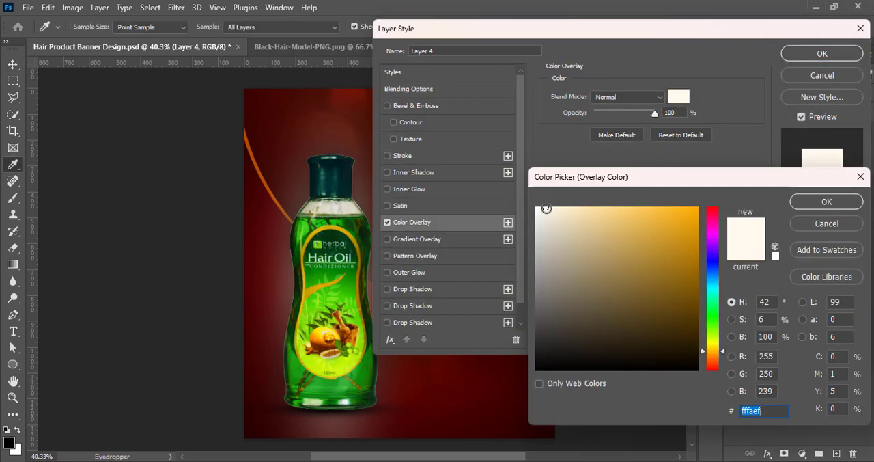
type("ffe8b2")
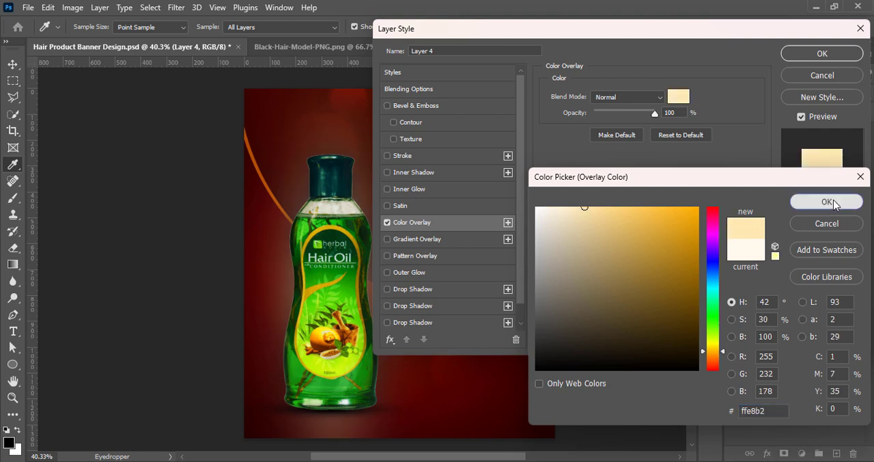
left_click(819, 202)
key("Return")
- Narrow the glow behind the bottle by bringing its side edges inward
key("ctrl+t")
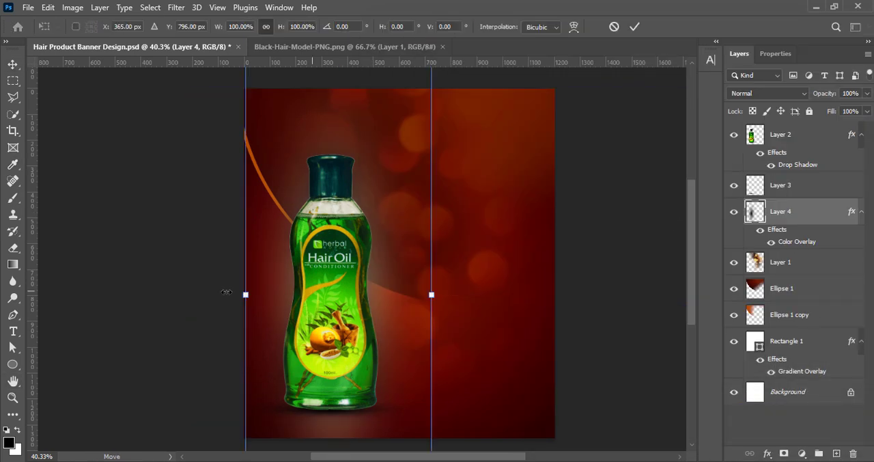
left_click_drag(244, 295, 283, 296)
key("Return")
- Set the glow layer's blend mode to Soft Light and its opacity to 74%, and save the document
left_click_drag(867, 93, 847, 111)
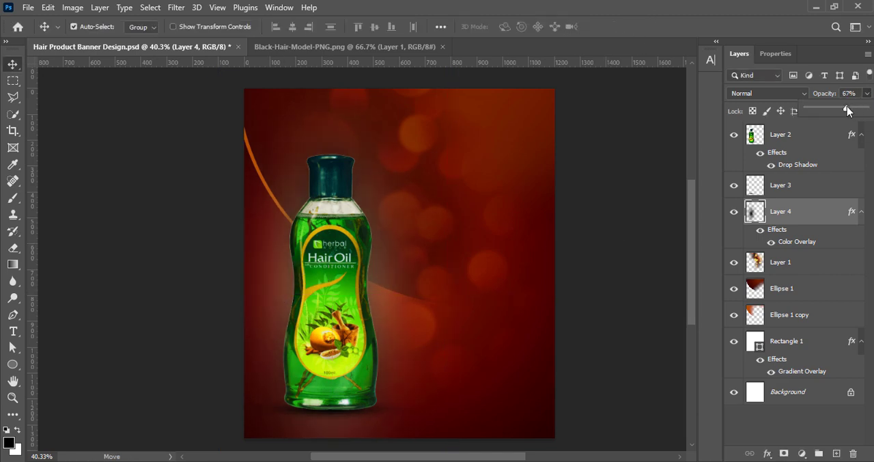
left_click(779, 94)
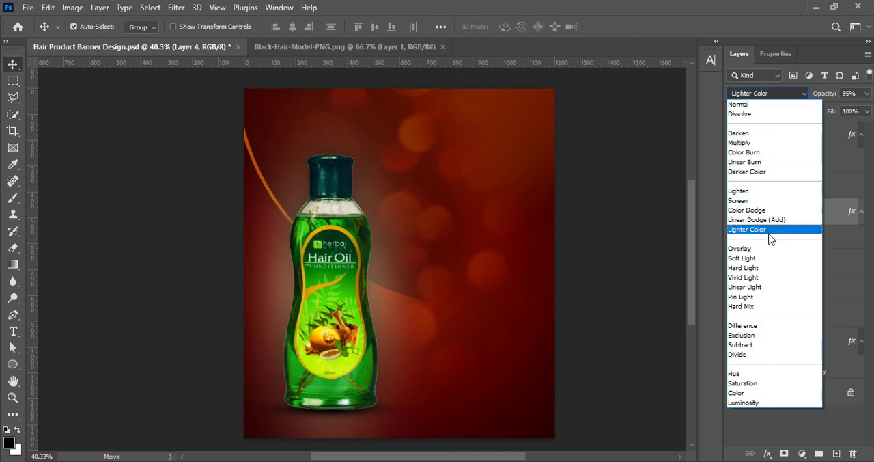
left_click(766, 259)
left_click_drag(866, 93, 840, 111)
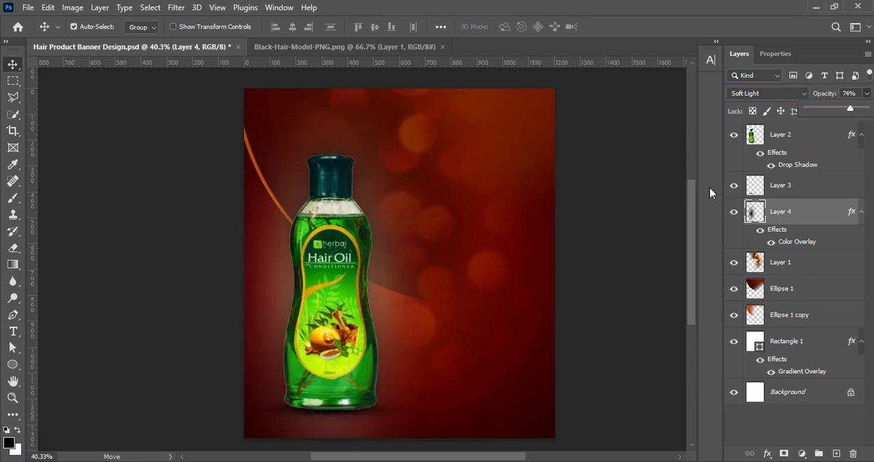
left_click(614, 190)
key("ctrl+s")
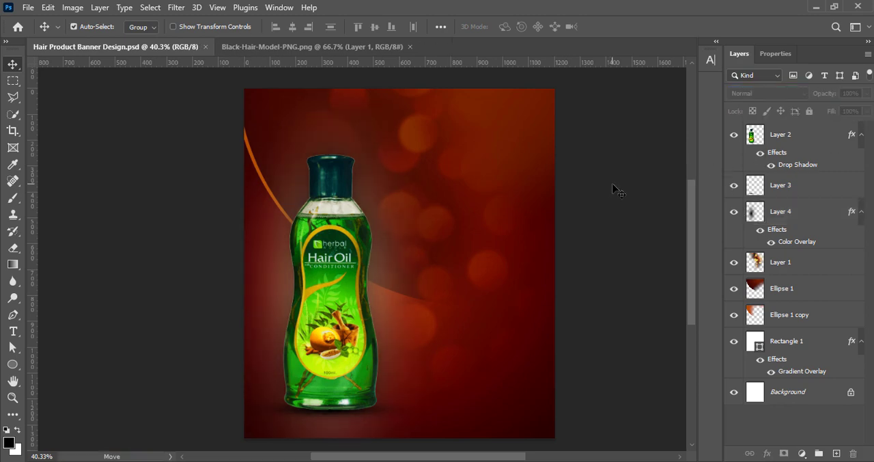
- Apply a stronger Gaussian Blur to the Ellipse 1 copy layer to soften the glowing curved edge, and save the document
left_click(757, 327)
left_click(177, 8)
mouse_move(186, 169)
left_click(358, 220)
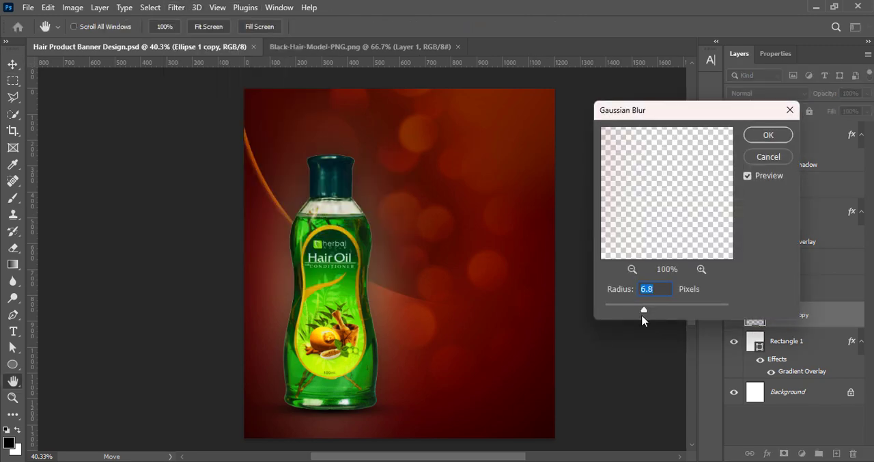
left_click_drag(642, 320, 670, 312)
left_click(765, 134)
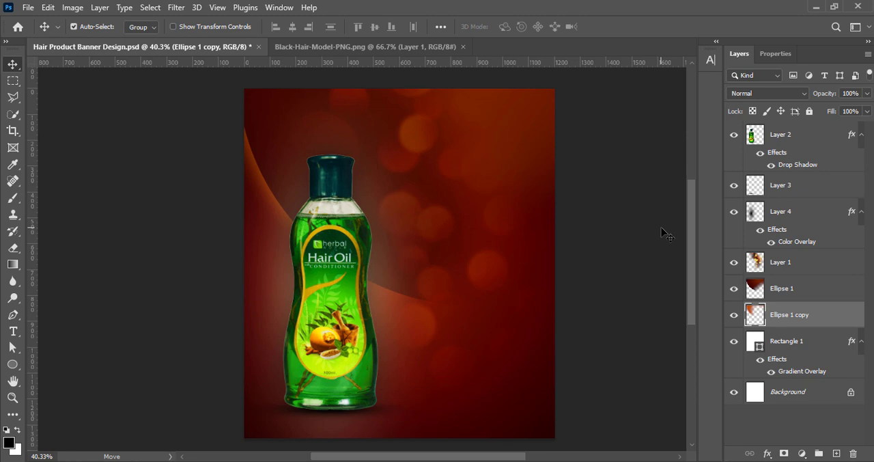
left_click(642, 227)
key("ctrl+s")
- Reduce the opacity of the glow on Layer 4 to 60% and save the document
left_click(790, 205)
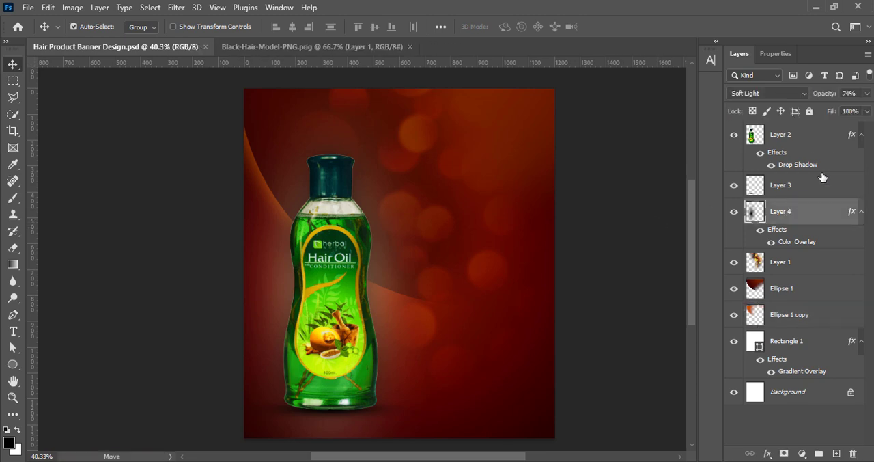
left_click(867, 94)
left_click_drag(854, 109, 838, 108)
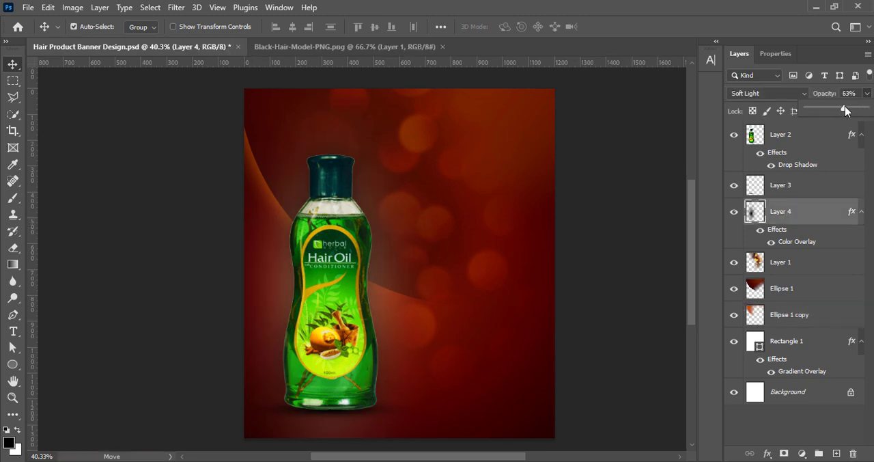
left_click(847, 93)
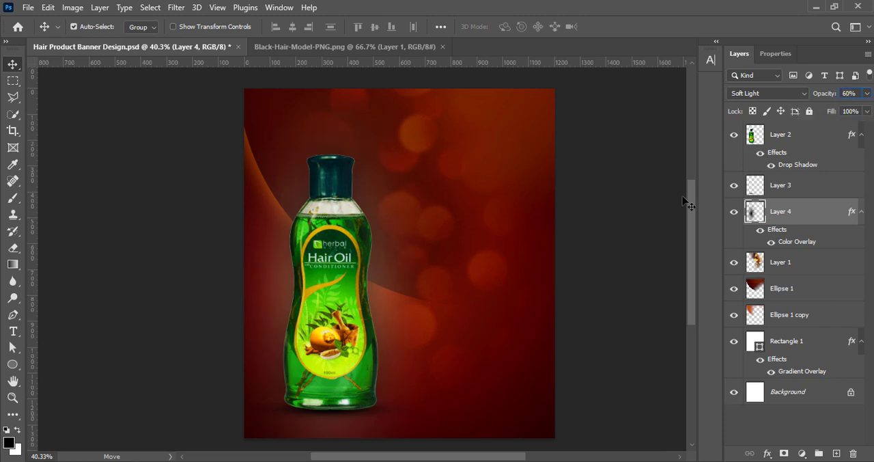
left_click(581, 226)
key("ctrl+s")
- Duplicate the bottle, place the copy directly beneath the original bottle layer and hide the copy's drop shadow
left_click_drag(345, 318, 346, 341, "alt")
left_click_drag(794, 143, 792, 222)
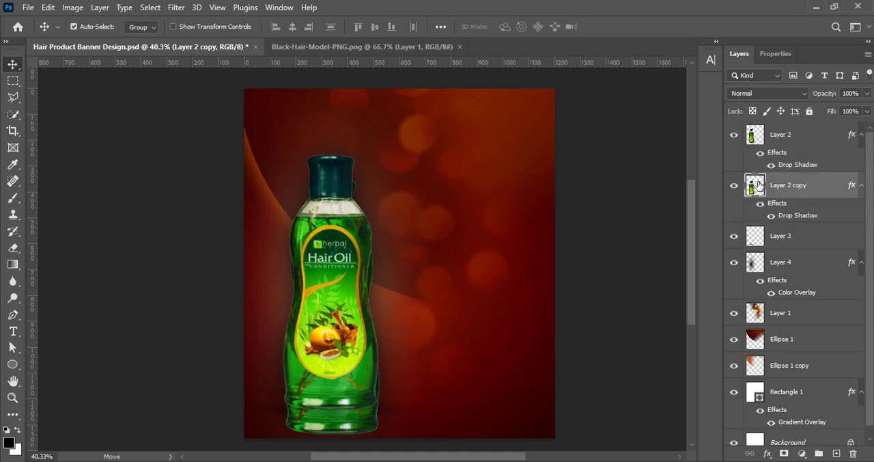
left_click(771, 215)
- Flip the bottle copy vertically, move it straight down until it meets the bottle's base as a reflection, and save the document
key("ctrl+t")
right_click(327, 313)
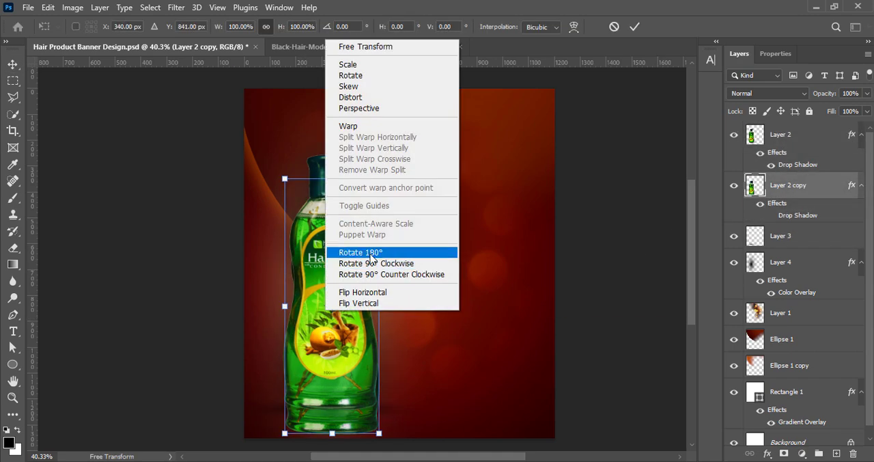
left_click(369, 306)
key("shift+Down")
key("shift+Down")
key("shift+Down")
key("shift+Down")
key("shift+Down")
key("shift+Down")
key("shift+Down")
key("shift+Down")
key("shift+Down")
key("shift+Down")
key("shift+Down")
key("shift+Down")
key("shift+Down")
key("shift+Down")
key("shift+Down")
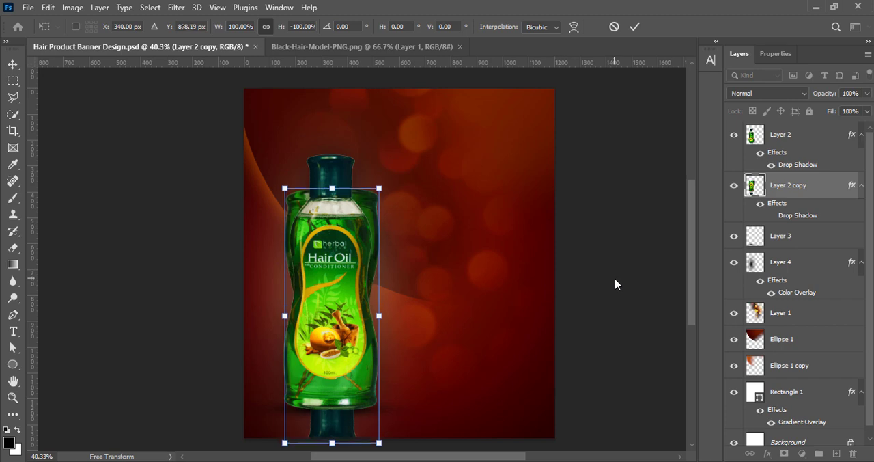
key("shift+Down")
key("shift+Down")
key("shift+Down")
key("shift+Down")
key("shift+Down")
key("shift+Down")
key("shift+Down")
key("shift+Down")
key("shift+Down")
key("shift+Down")
key("shift+Down")
key("shift+Down")
key("shift+Down")
key("shift+Down")
key("shift+Down")
key("shift+Down")
key("shift+Down")
key("shift+Down")
key("shift+Down")
key("shift+Down")
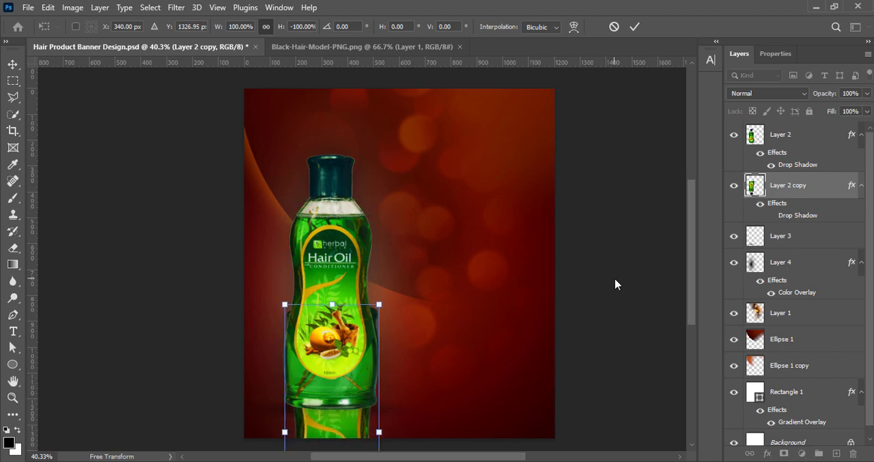
key("shift+Down")
key("shift+Down")
key("shift+Down")
key("shift+Down")
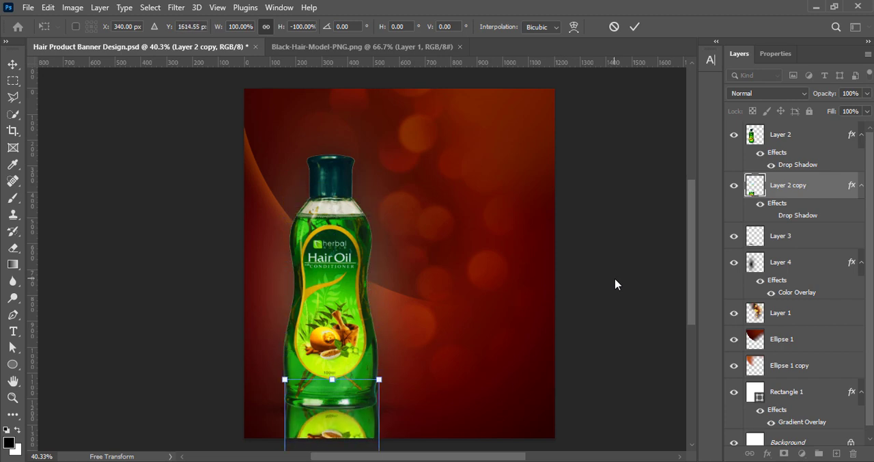
left_click(634, 27)
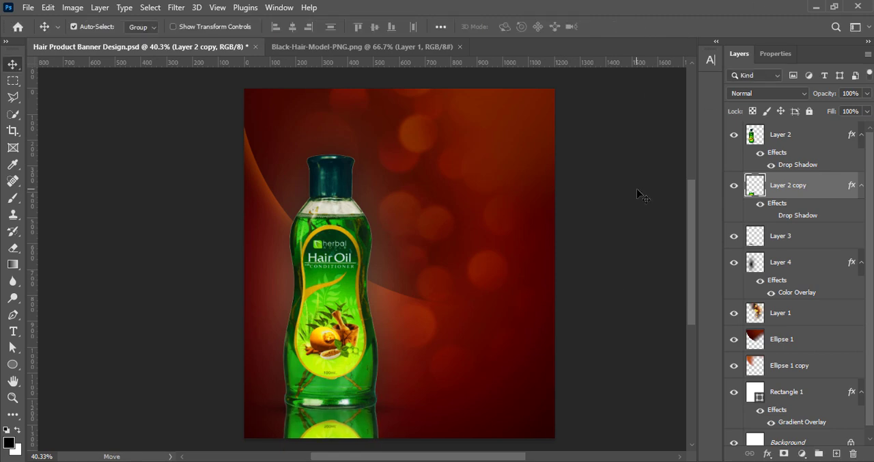
key("ctrl+s")
- Apply a Gaussian Blur with a radius of about 2.8 pixels to the bottle's reflection
left_click(176, 7)
mouse_move(198, 172)
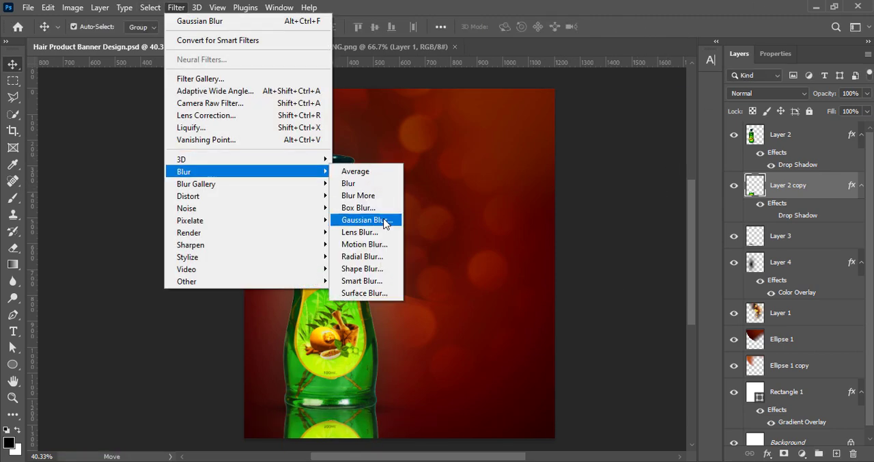
left_click(382, 220)
left_click_drag(637, 313, 628, 305)
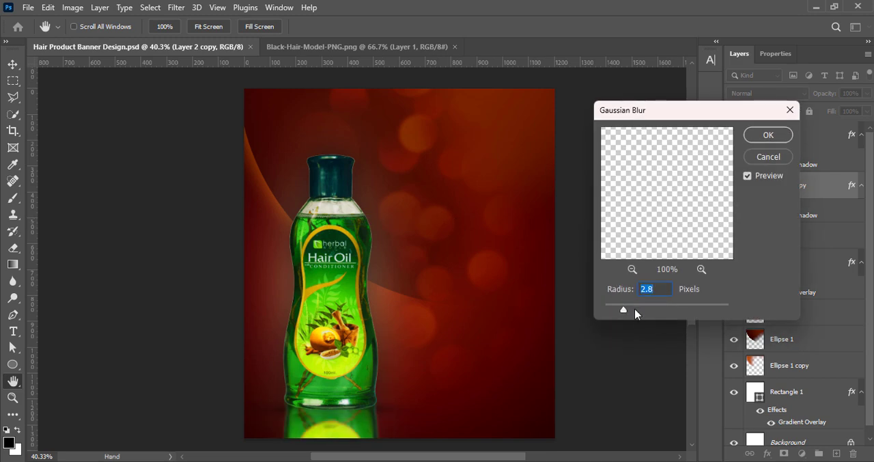
key("Return")
- Lower the reflection layer's opacity to 17% and save the document
left_click(867, 92)
left_click_drag(864, 109, 820, 111)
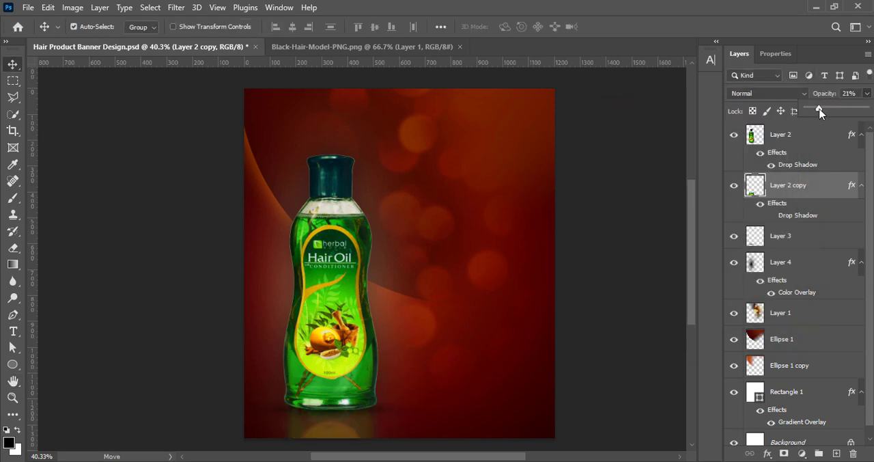
left_click(621, 216)
left_click(627, 205)
key("ctrl+s")
left_click(793, 188)
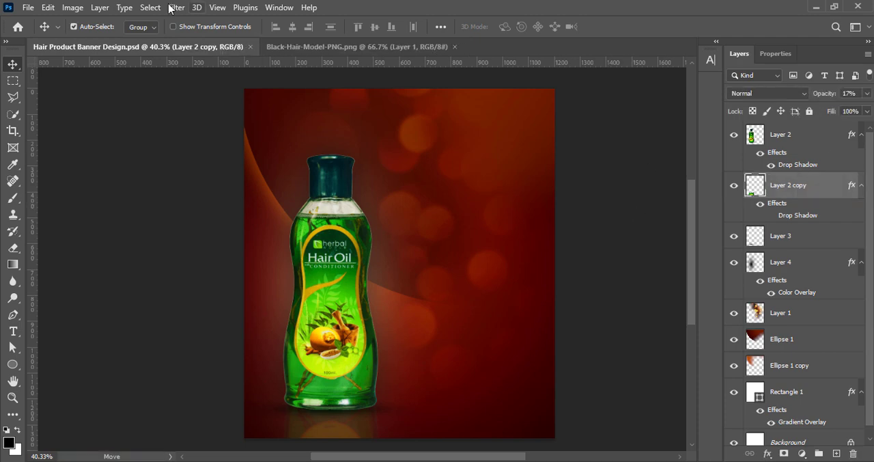
left_click(176, 7)
mouse_move(205, 174)
left_click(366, 221)
left_click_drag(621, 309, 623, 312)
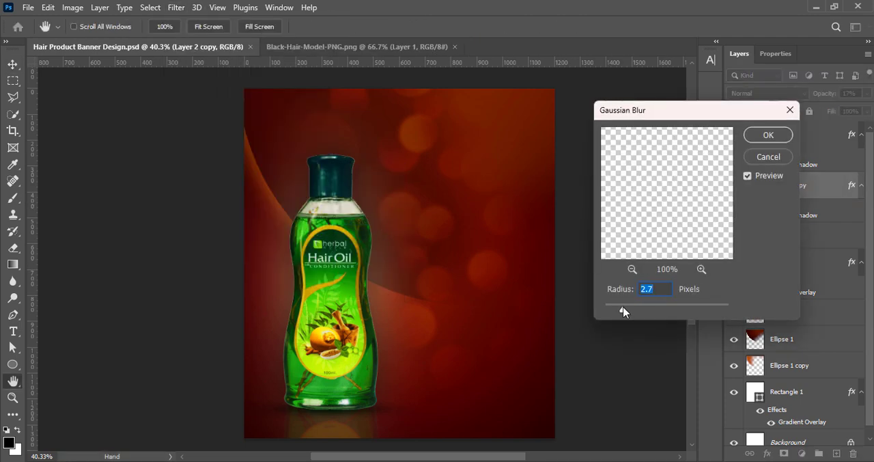
left_click(769, 146)
left_click(593, 255)
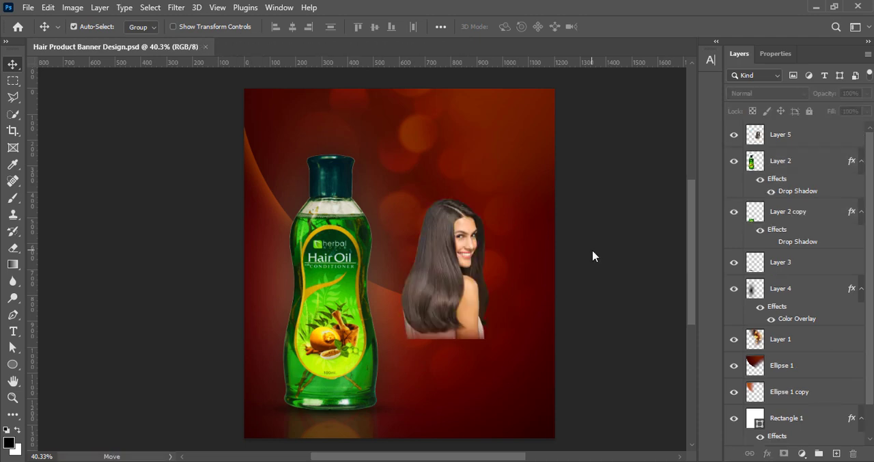
- Place the black-hair model to the right of the bottle, enlarged to about 129%
left_click_drag(447, 298, 465, 326)
key("ctrl+t")
left_click_drag(468, 368, 475, 331)
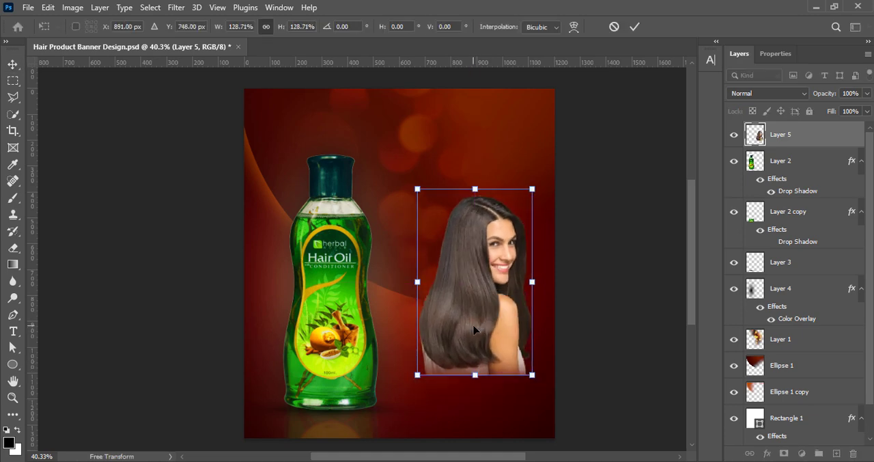
- Try flipping the model horizontally, and undo the flip
right_click(475, 330)
left_click(499, 303)
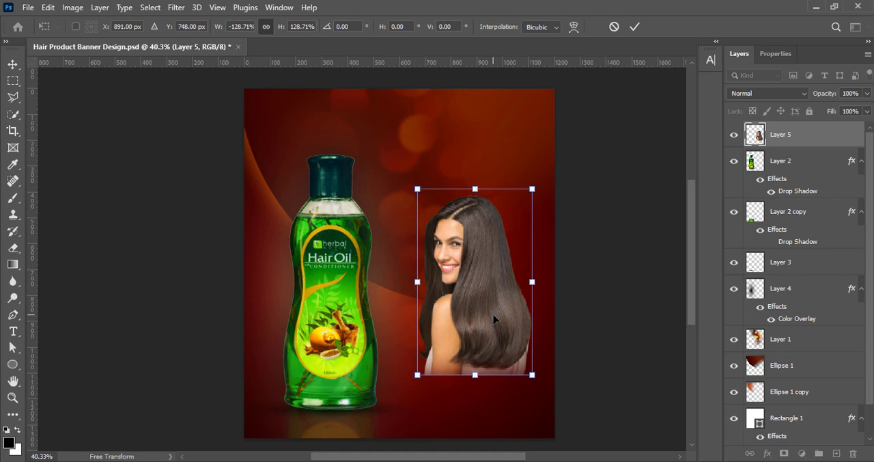
key("ctrl+z")
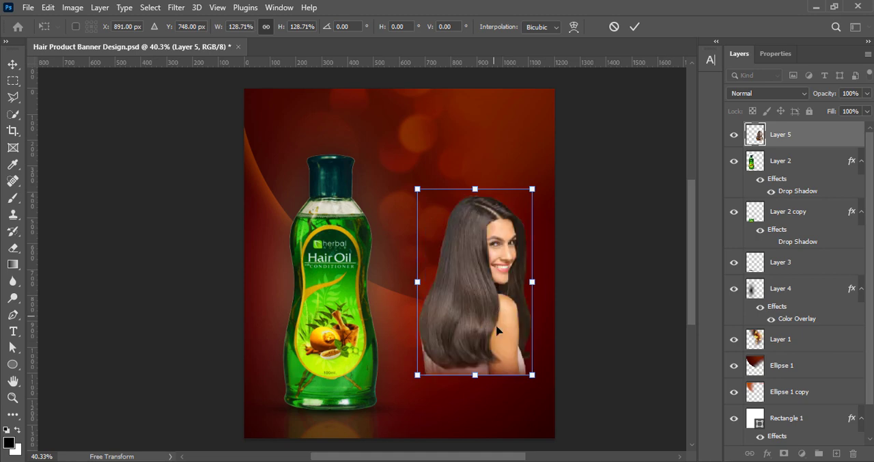
- Enlarge the model to about 154%, position it to the right of the bottle near the bottle's base, and save the document
left_click_drag(498, 378, 499, 403)
left_click_drag(500, 354, 499, 355)
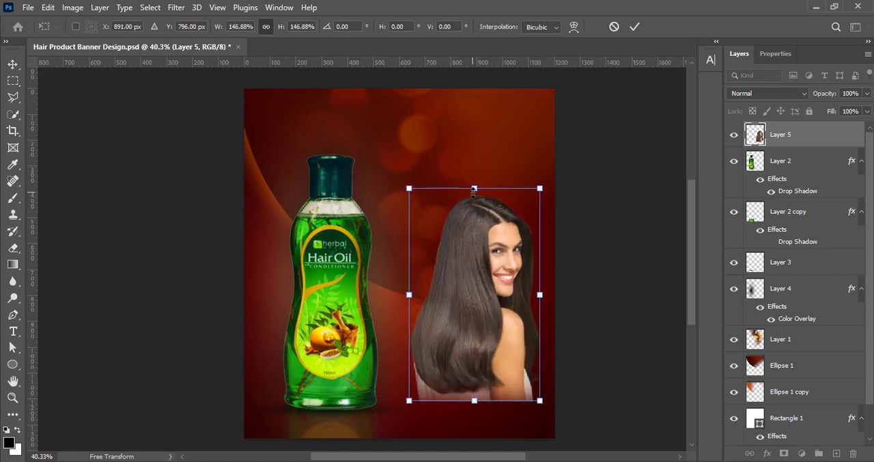
left_click_drag(474, 191, 475, 205)
left_click_drag(475, 376, 477, 371)
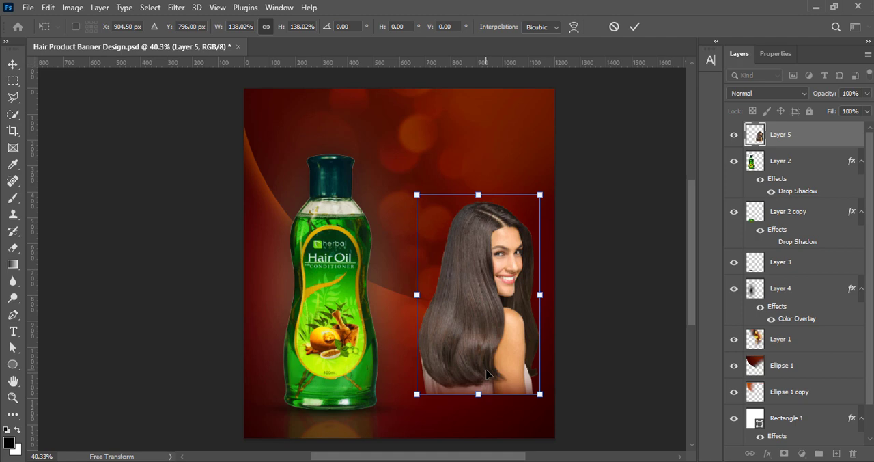
left_click_drag(489, 372, 499, 266)
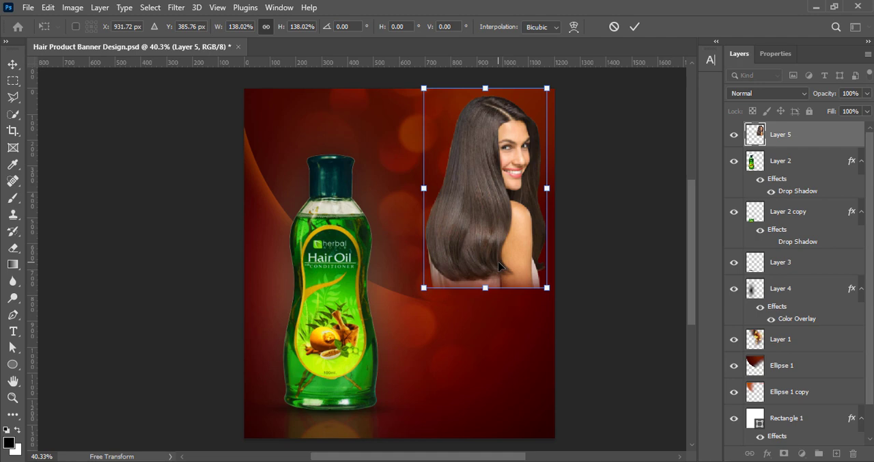
left_click_drag(499, 266, 497, 357)
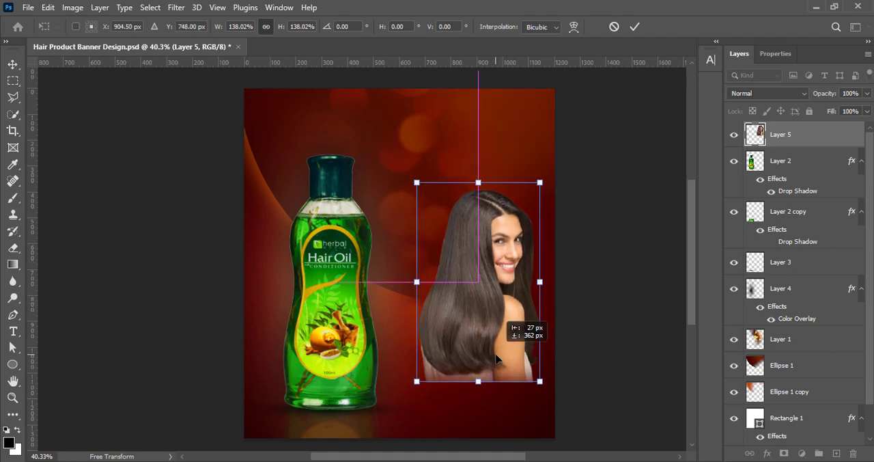
left_click_drag(497, 356, 496, 356)
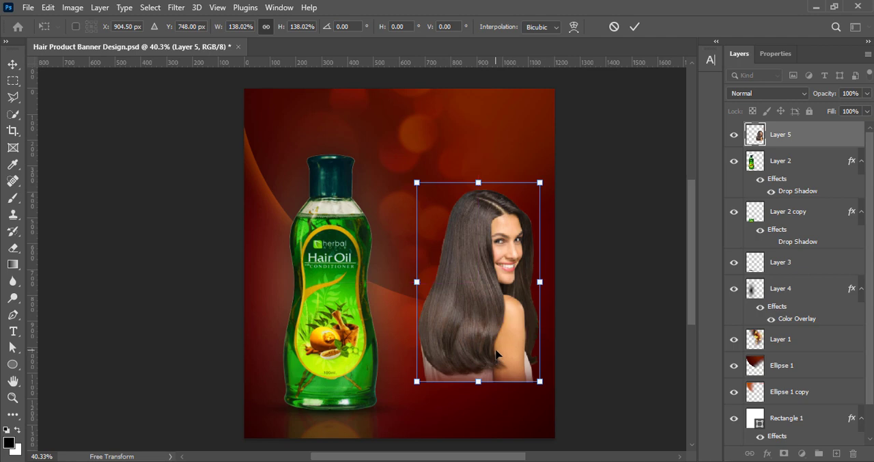
left_click_drag(540, 281, 549, 283)
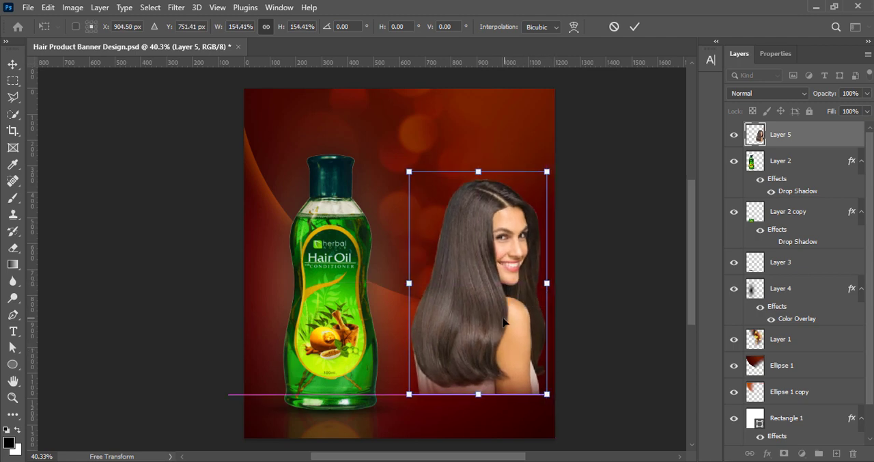
left_click(634, 26)
key("ctrl+s")
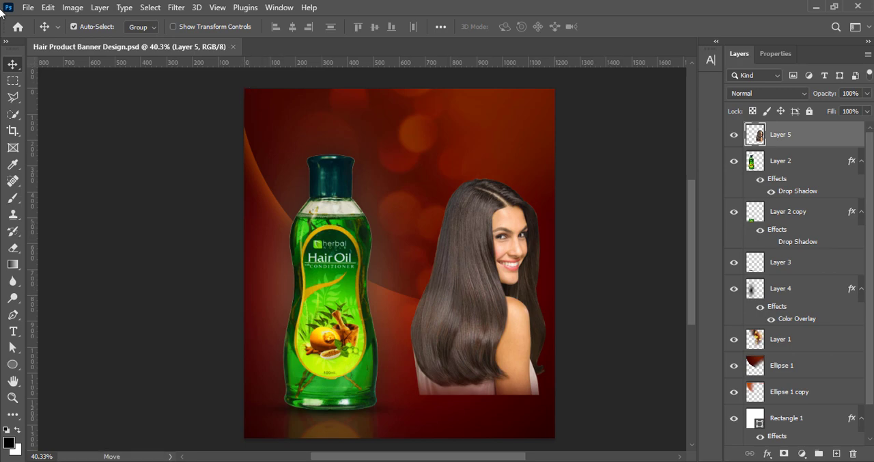
- Apply a Vibrance adjustment of 100 to the model layer
left_click(72, 8)
mouse_move(87, 48)
left_click(223, 96)
type("100")
left_click(638, 66)
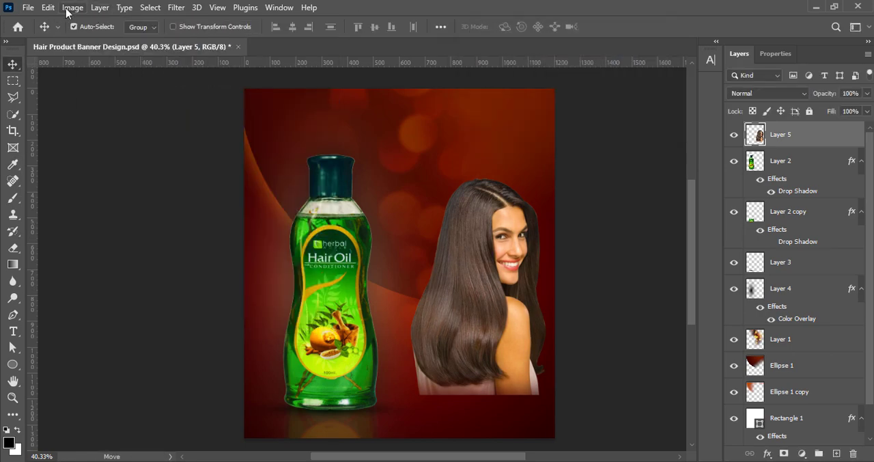
- Raise the model layer's contrast to 13 with a Brightness/Contrast adjustment
left_click(72, 8)
left_click(225, 41)
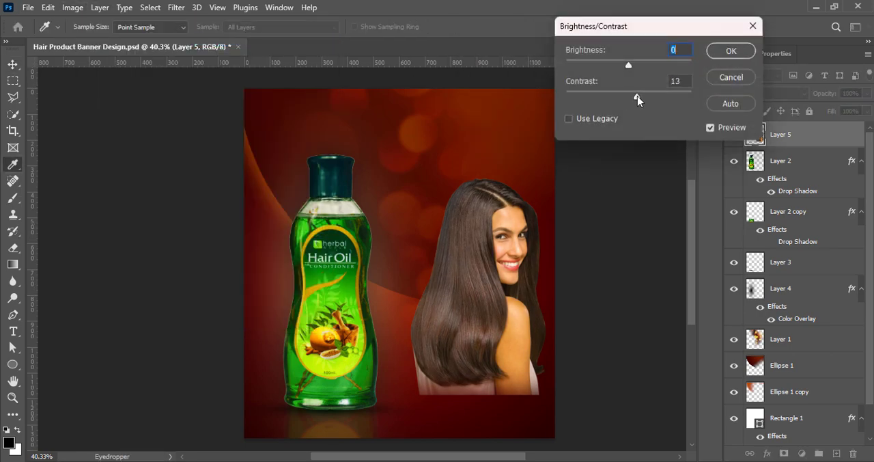
left_click_drag(638, 99, 638, 98)
left_click_drag(629, 66, 631, 66)
left_click(731, 51)
- Lift the model's midtones slightly with Curves, mapping input 127 to output 129, and save the document
left_click(73, 8)
mouse_move(92, 41)
left_click(219, 64)
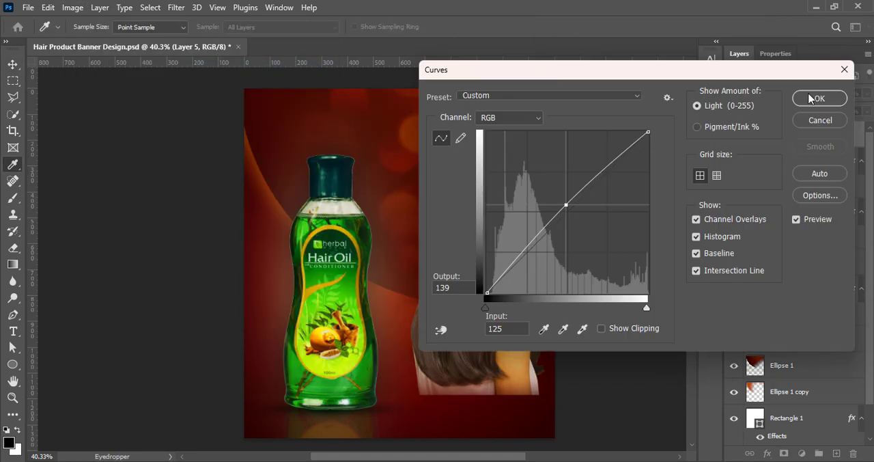
left_click(818, 99)
key("ctrl+s")
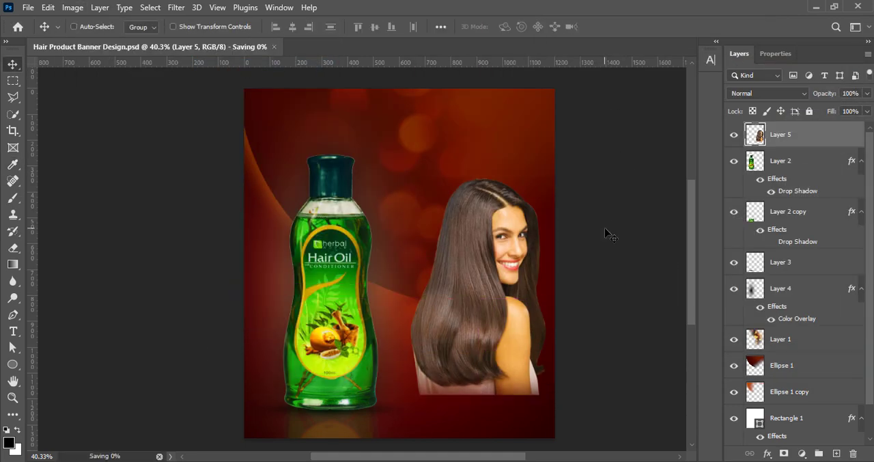
left_click(606, 236)
- Draw a black ellipse of about 1239 × 1138 px over the banner's lower-right corner and move its layer directly below Layer 3
left_click(836, 453)
key("u")
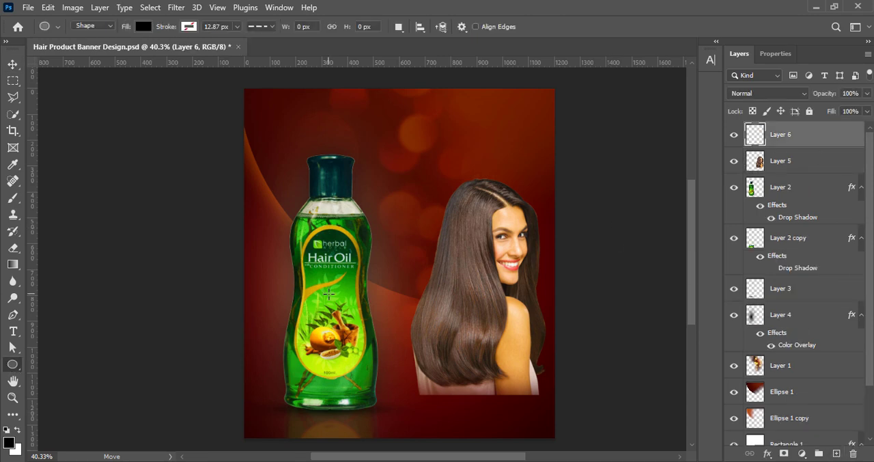
left_click_drag(364, 271, 683, 420)
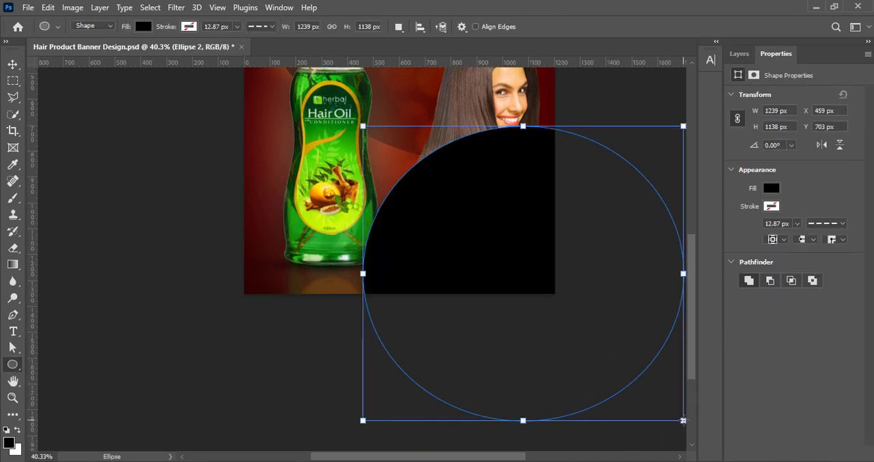
key("v")
key("F7")
left_click_drag(477, 356, 474, 380)
left_click_drag(829, 142, 806, 301)
- Enlarge the black ellipse and shift it down so its upper arc curves across the banner's lower-right corner behind the model
key("ctrl+t")
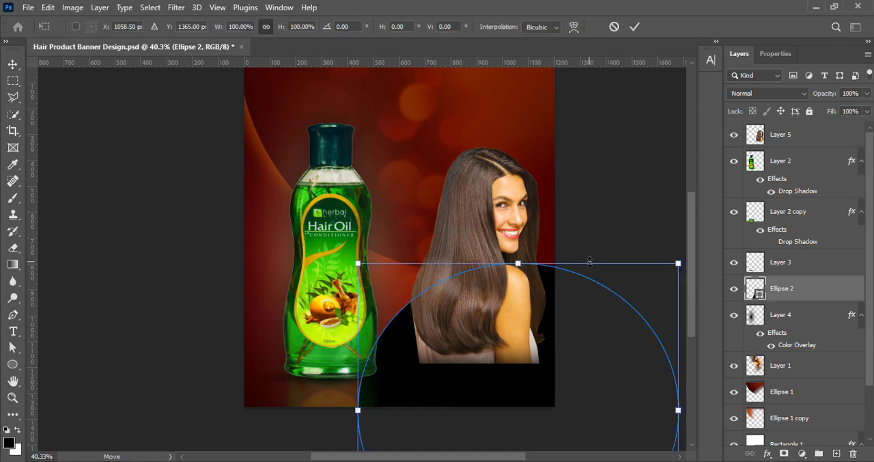
left_click_drag(590, 262, 612, 222)
left_click_drag(559, 328, 572, 384)
left_click(634, 26)
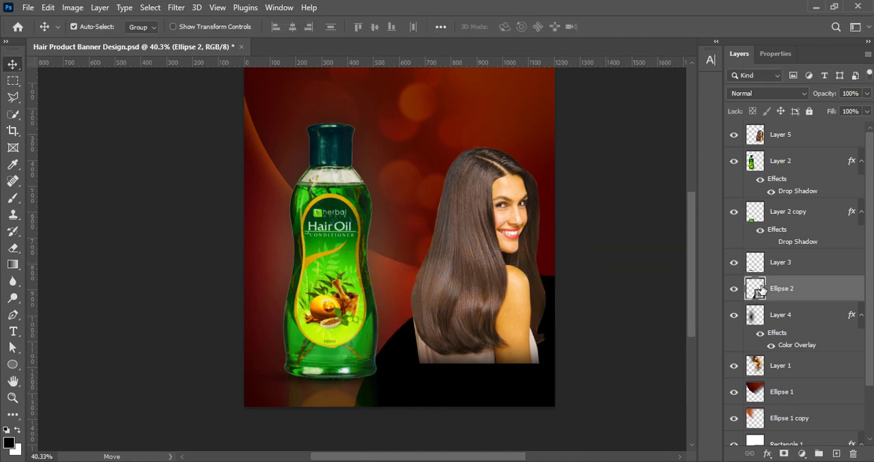
- Add a Gradient Overlay to the Ellipse 2 layer and darken the gradient's bright red stop to #3d0d00
right_click(761, 290)
left_click(816, 34)
left_click_drag(444, 25, 552, 9)
left_click(528, 220)
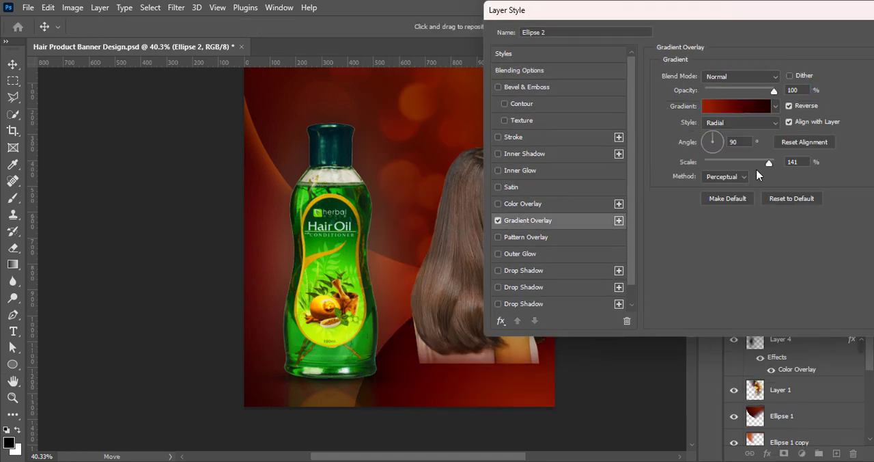
left_click_drag(762, 166, 743, 163)
left_click(746, 107)
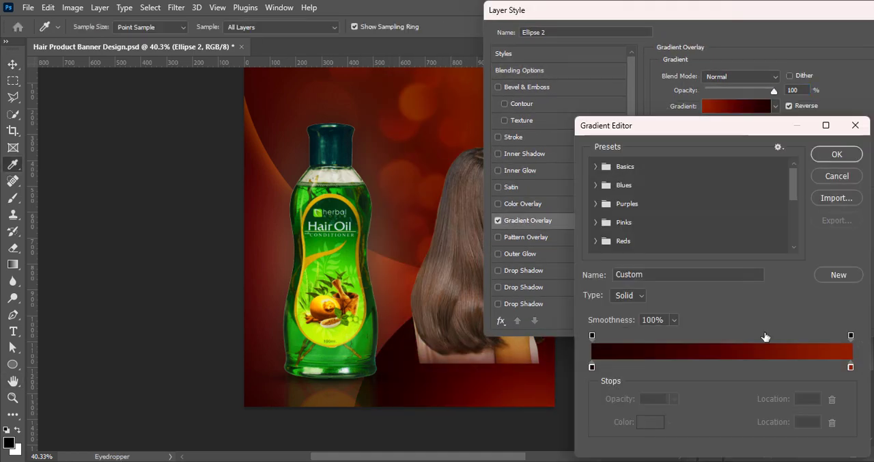
double_click(851, 369)
left_click_drag(698, 310, 698, 334)
left_click(826, 201)
left_click(837, 154)
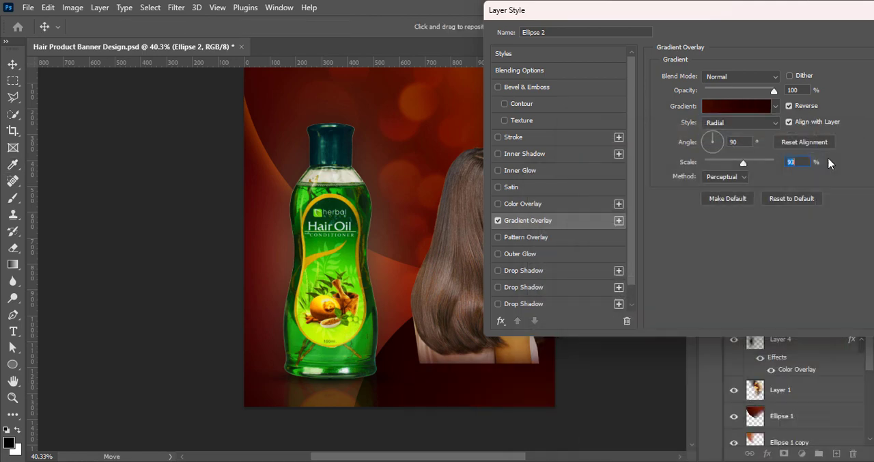
- Change the ellipse's gradient overlay to Linear without Reverse, set its scale to 150%, and apply it
left_click(730, 123)
left_click(728, 131)
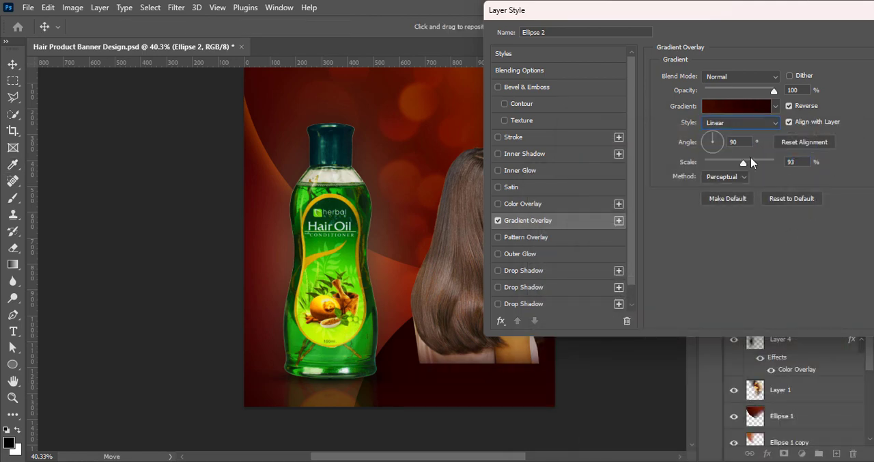
left_click(790, 106)
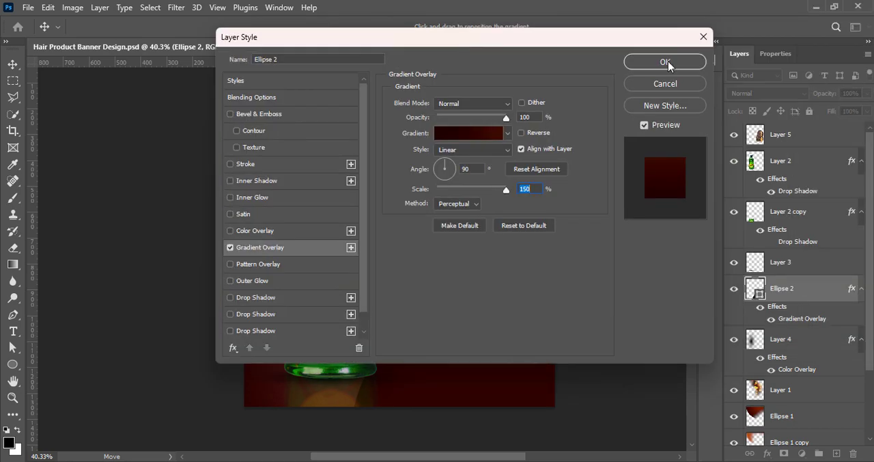
left_click(663, 61)
- Convert Ellipse 2 to a smart object and blur it with a 47 px Gaussian Blur
left_click(176, 8)
mouse_move(287, 171)
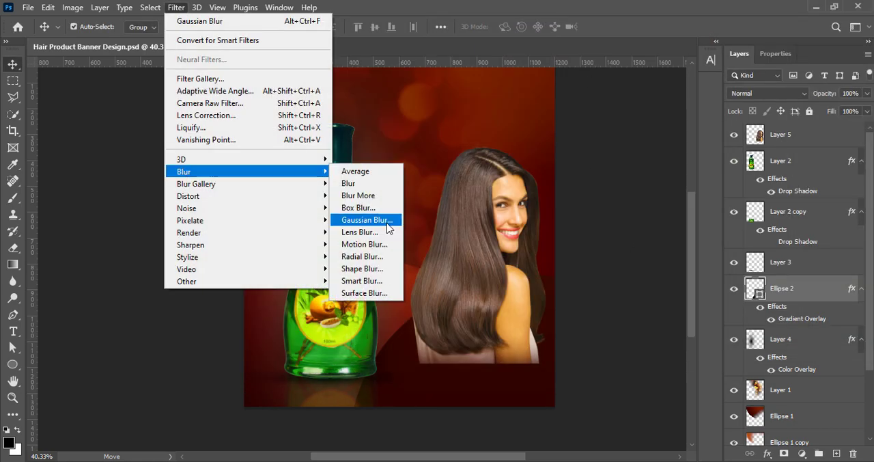
left_click(387, 228)
left_click(438, 186)
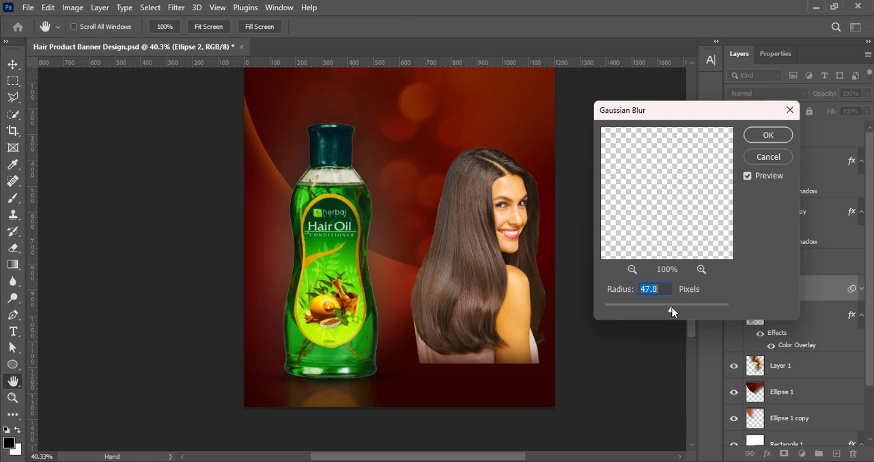
left_click(767, 134)
- Move the model's Layer 5 directly below Ellipse 2 and reposition the ellipse so it fades out the model's lower edge
left_click_drag(766, 136, 802, 339)
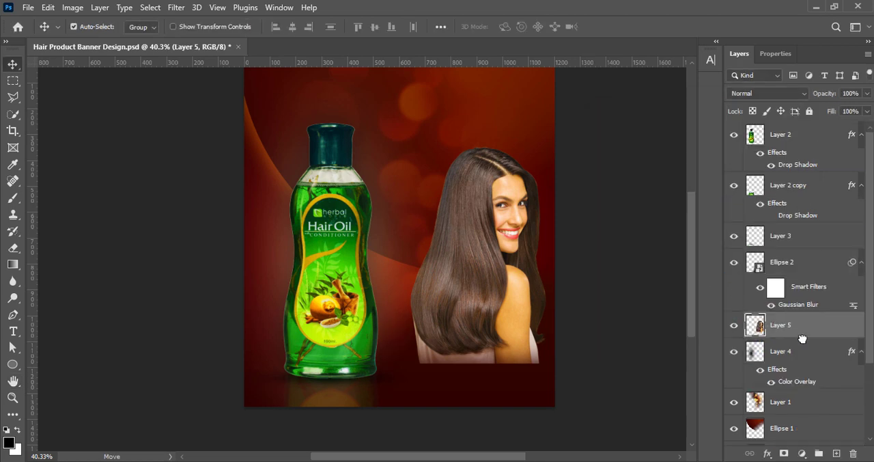
left_click_drag(519, 360, 527, 387)
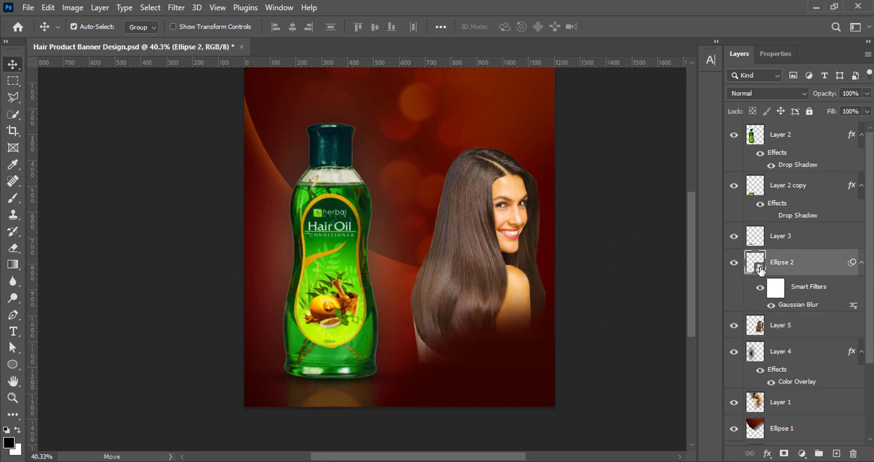
- Recolor Ellipse 2's gradient overlay by sampling a brighter dark red from the banner for its lighter stop
right_click(759, 270)
left_click(741, 14)
left_click(645, 221)
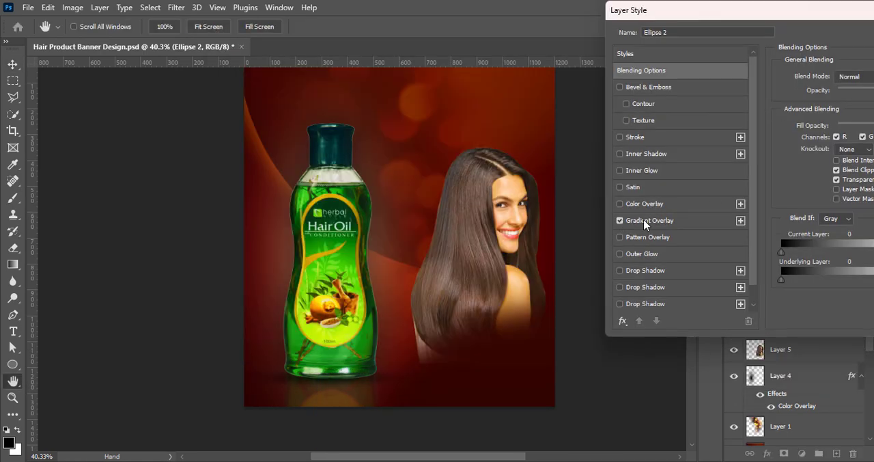
left_click(847, 106)
double_click(592, 368)
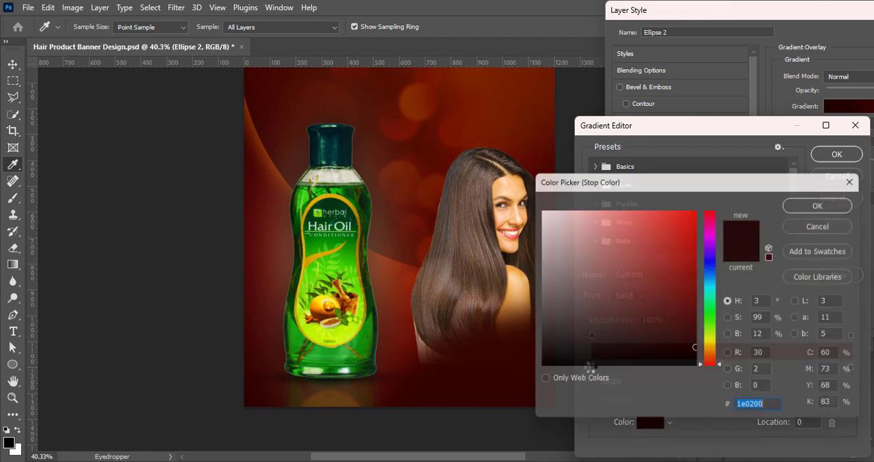
left_click(828, 203)
double_click(851, 367)
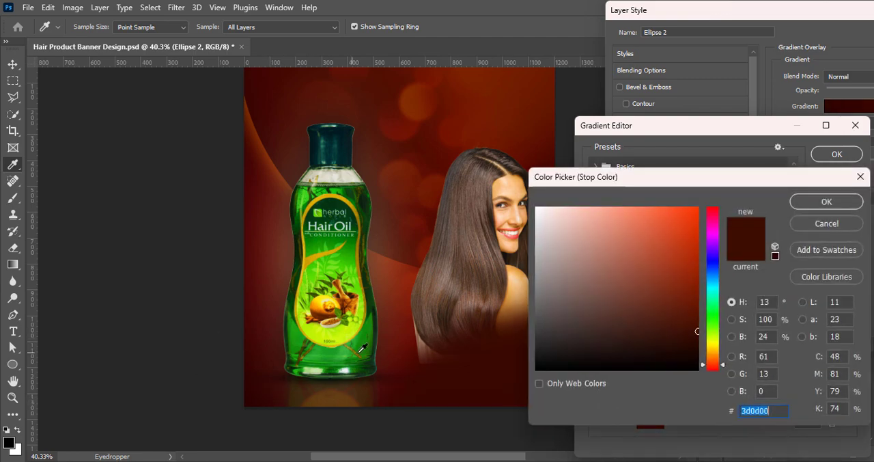
left_click(401, 350)
left_click_drag(403, 305, 405, 313)
left_click(813, 202)
left_click(837, 153)
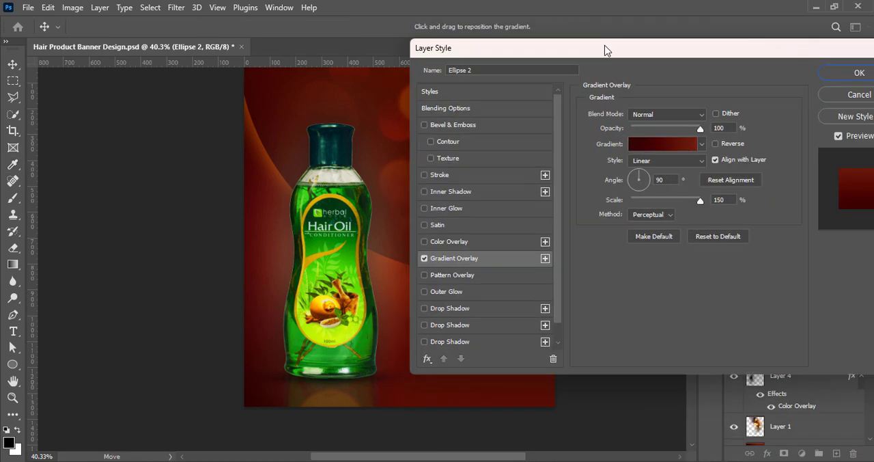
left_click(858, 79)
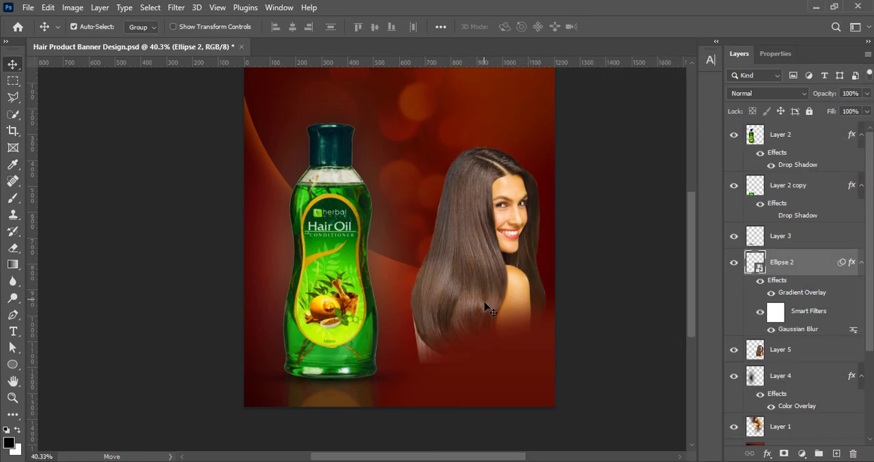
- Rasterize the Ellipse 2 layer and fade its edge over the model's base with an 800 px eraser
mouse_move(490, 369)
left_mouse_down()
mouse_move(508, 358)
mouse_move(492, 362)
left_mouse_up()
left_click(12, 248)
right_click(798, 269)
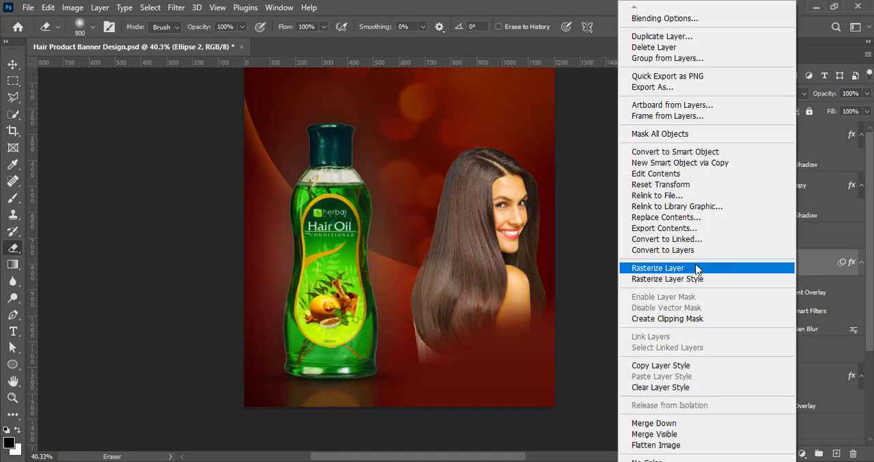
left_click(696, 266)
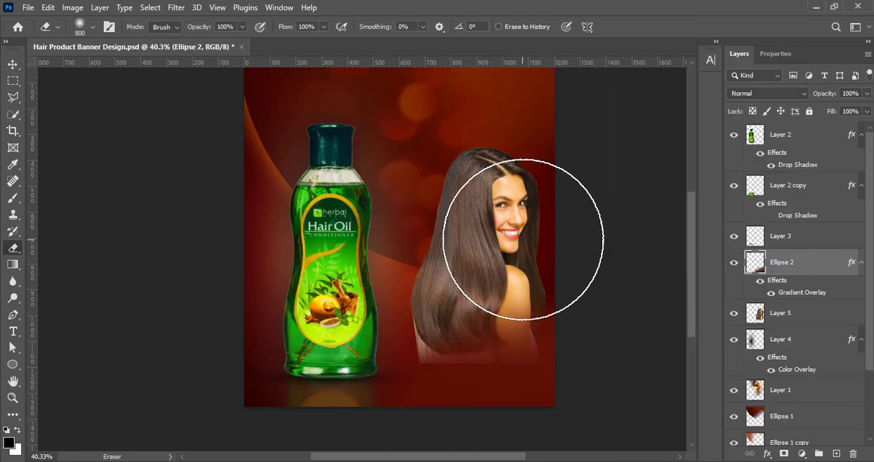
key("v")
left_click_drag(496, 353, 502, 372)
key("ctrl+z")
- Erase the hard lower edge of the model on Layer 5 with a soft 500 px eraser
left_click(782, 319)
left_click(12, 251)
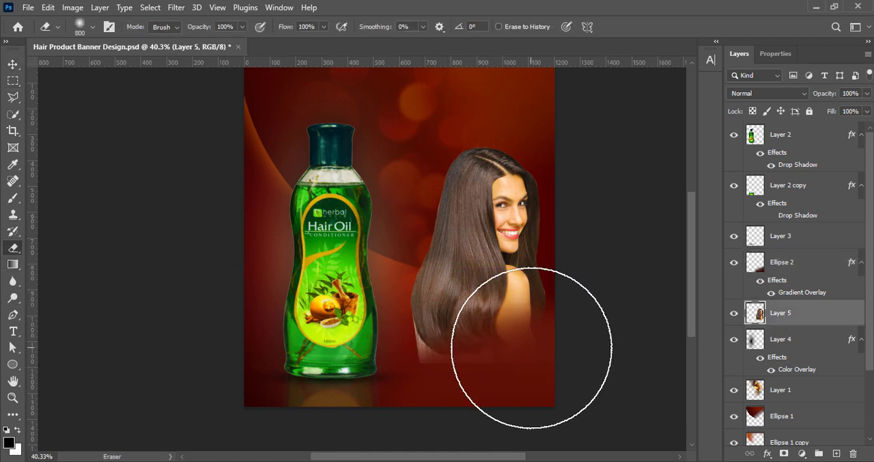
key("bracketleft")
key("bracketleft")
key("bracketleft")
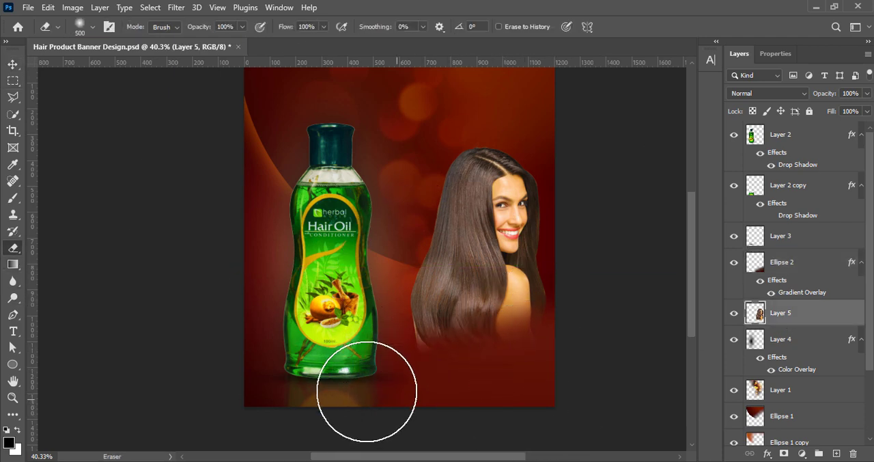
key("v")
- Nudge the model slightly upward on the banner
scroll(588, 234, "up", 2)
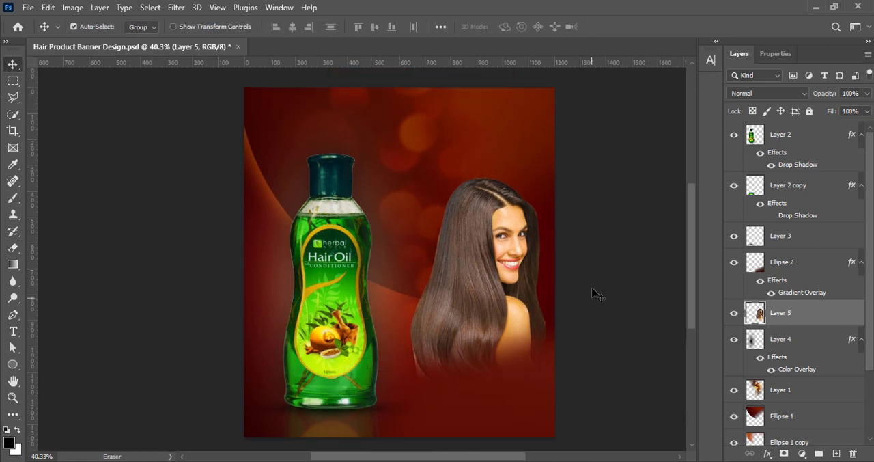
scroll(595, 293, "down", 1)
left_click_drag(490, 313, 493, 321)
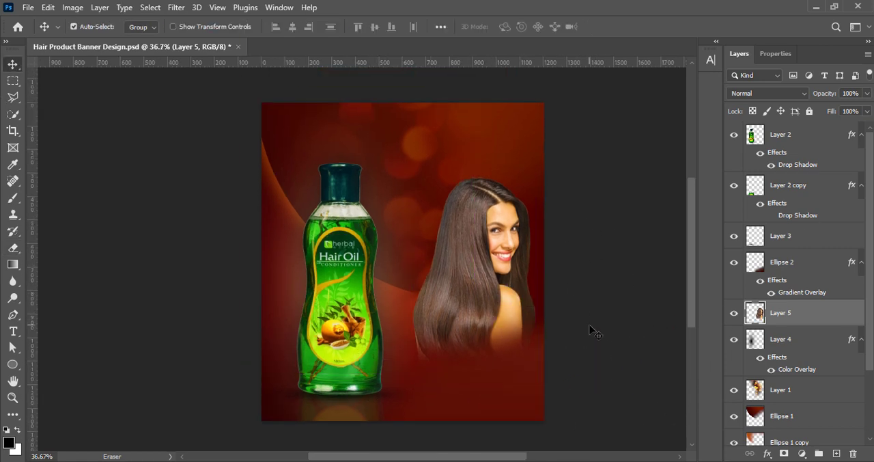
- Set Ellipse 2's opacity to 75% and soften the layer with an 87 px Gaussian Blur
left_click(759, 266)
left_click(867, 111)
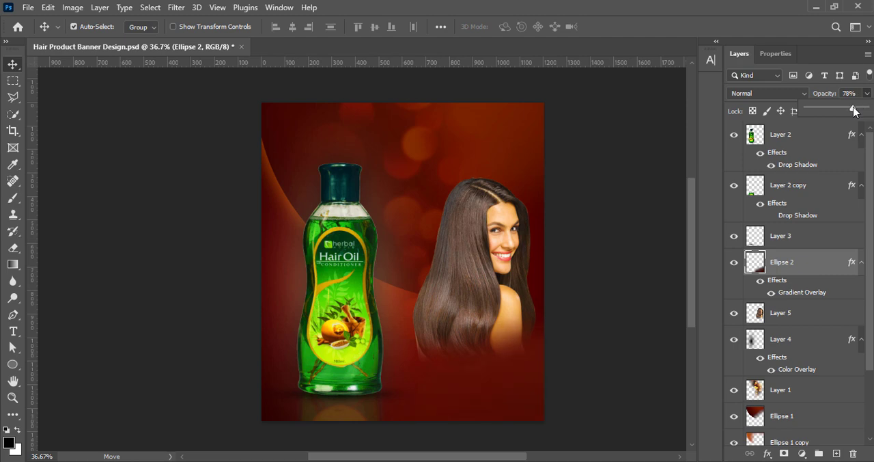
mouse_move(854, 110)
left_mouse_down()
mouse_move(836, 111)
mouse_move(855, 110)
left_mouse_up()
left_click(179, 9)
mouse_move(205, 173)
left_click(363, 218)
left_click_drag(673, 310, 681, 311)
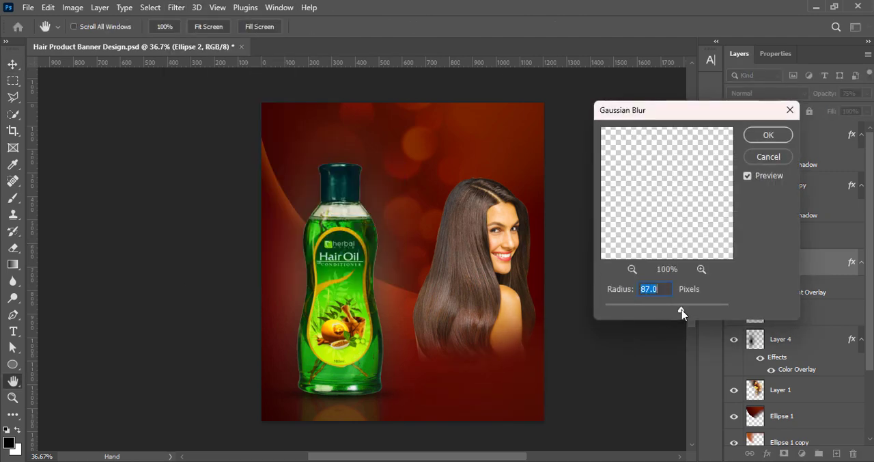
left_click(769, 135)
- Lower Ellipse 2's opacity to 60% and erase its part along the banner's bottom edge with the 500 px eraser
left_click(867, 93)
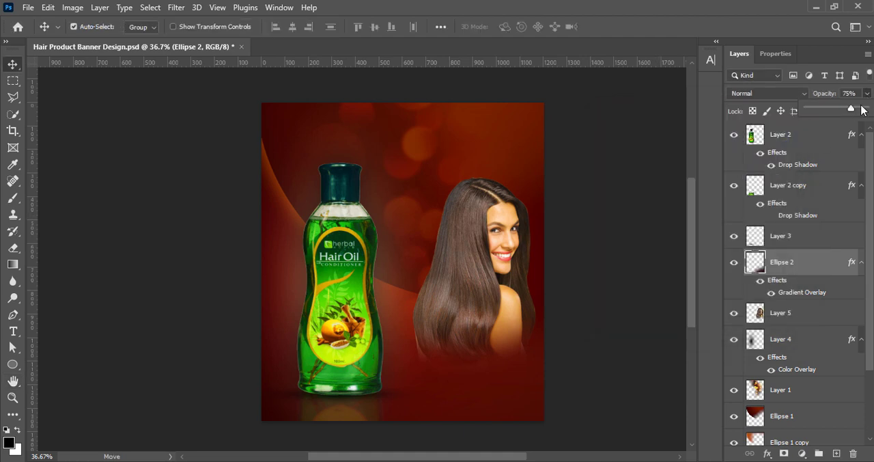
left_click(13, 247)
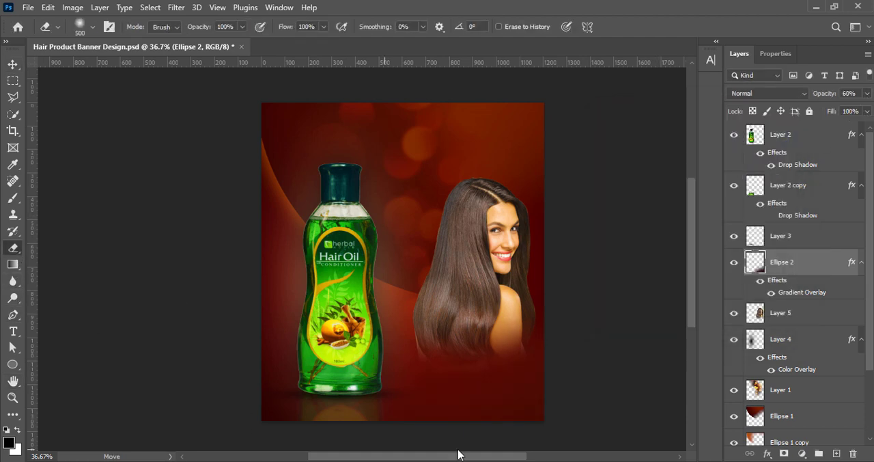
mouse_move(572, 421)
left_mouse_down()
mouse_move(344, 448)
mouse_move(607, 416)
mouse_move(589, 381)
mouse_move(441, 414)
left_mouse_up()
key("v")
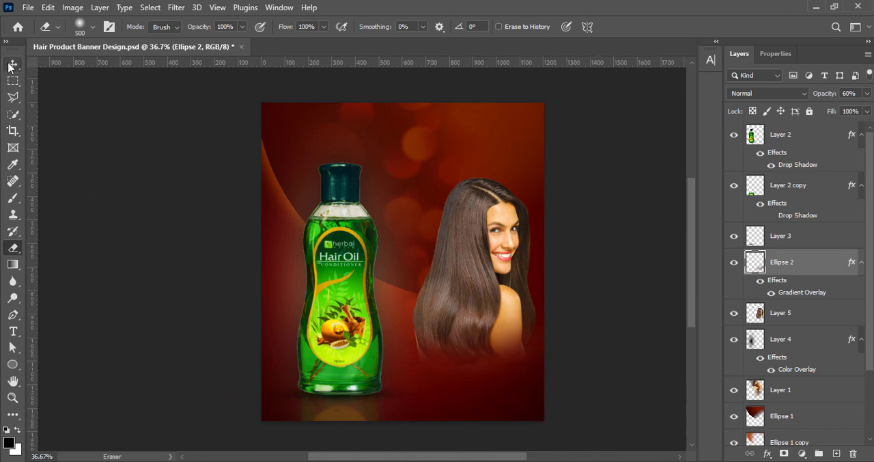
- Enlarge the model to 110.38%, place her against the banner's right edge, and save the document
left_click(481, 263)
key("ctrl+t")
left_click_drag(443, 375, 444, 393)
left_click_drag(476, 353, 473, 349)
left_click_drag(540, 390, 550, 392)
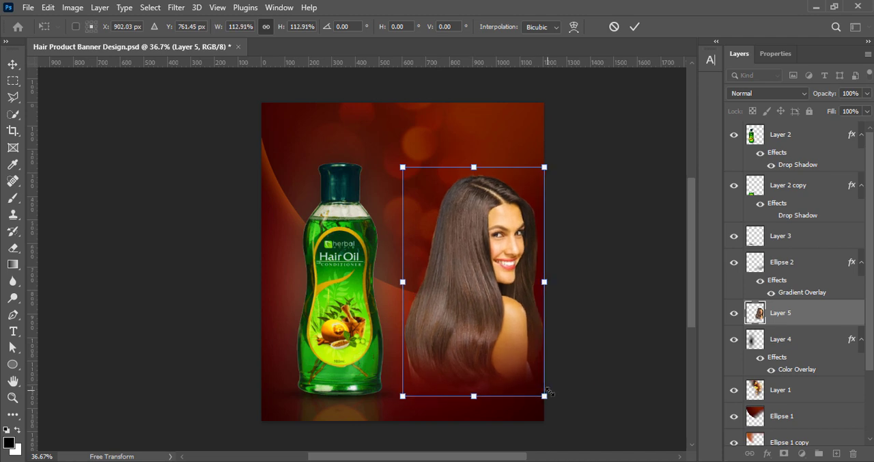
left_click(636, 26)
key("ctrl+s")
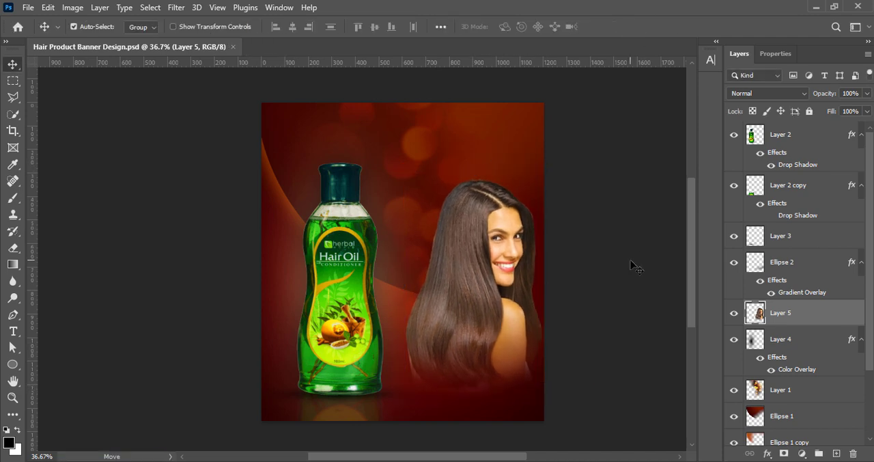
- Enable a Drop Shadow effect on the model's Layer 5
right_click(754, 312)
left_click(752, 61)
left_click_drag(478, 52, 644, 20)
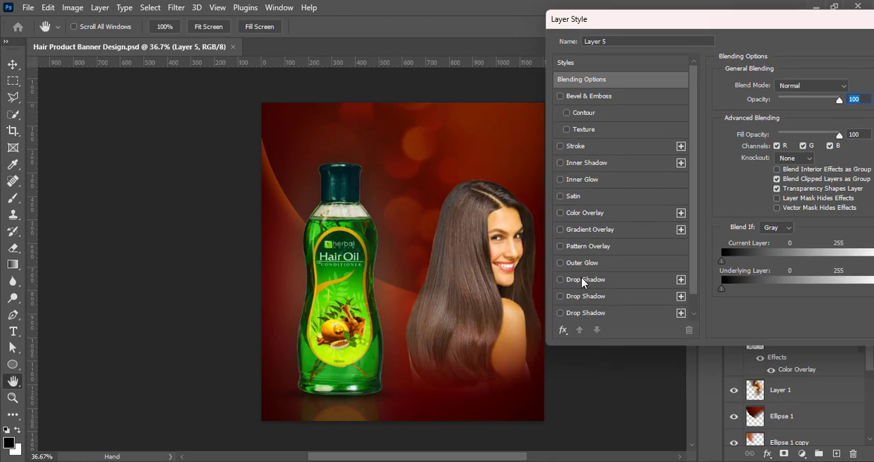
left_click(590, 280)
left_click(620, 281)
- Color the model's drop shadow pale orange, set its size to 16 px, and reduce its opacity
left_click(852, 87)
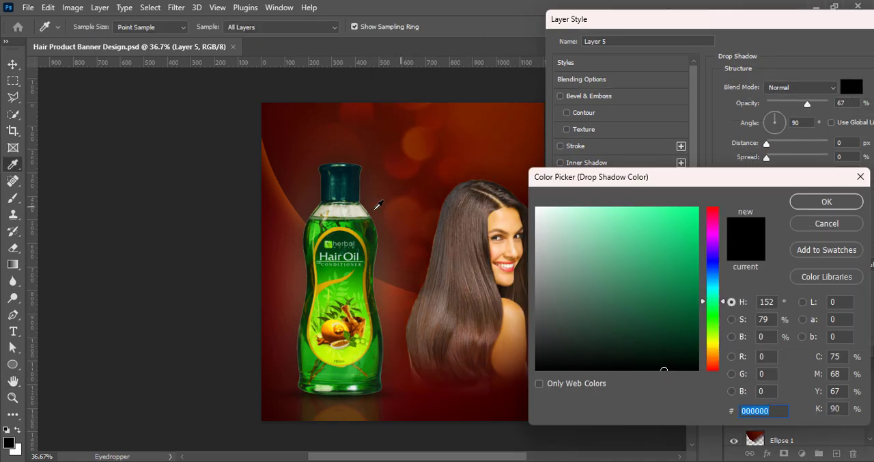
left_click(292, 200)
left_click(574, 209)
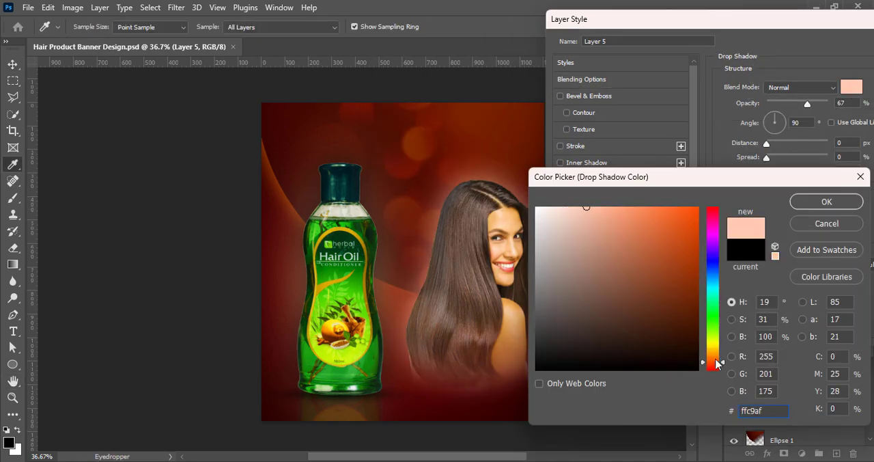
left_click_drag(712, 362, 712, 350)
left_click(560, 208)
left_click(601, 207)
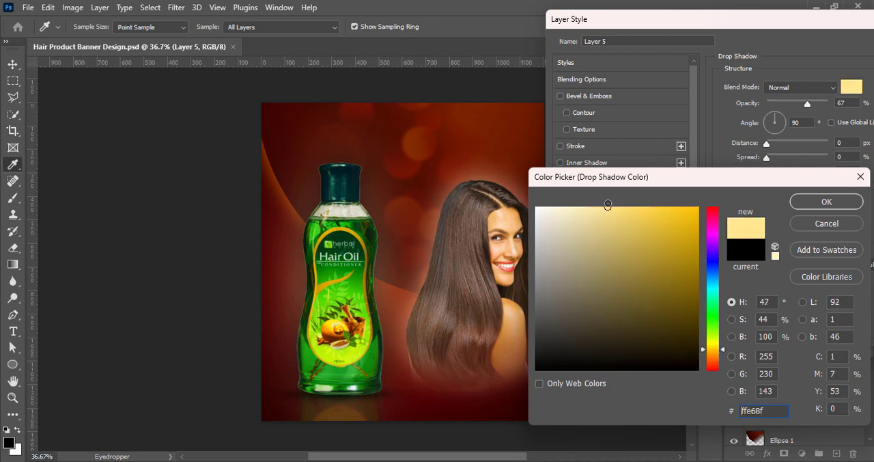
left_click(713, 353)
left_click(557, 206)
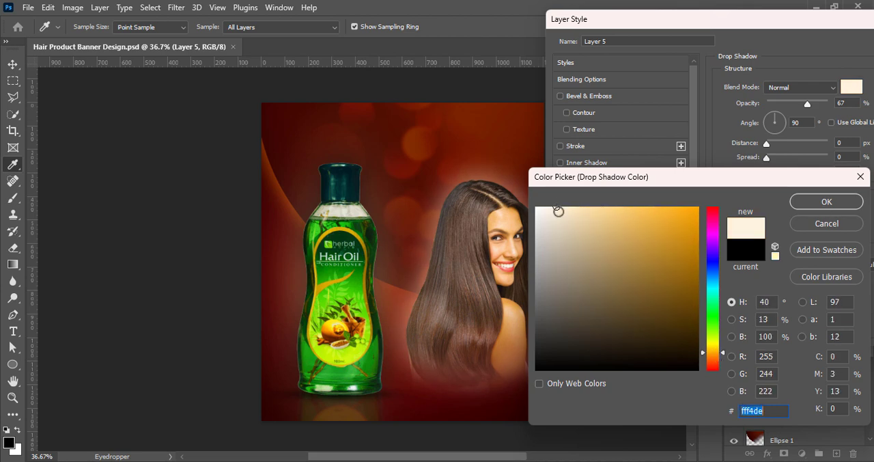
left_click(583, 208)
left_click(811, 211)
left_click_drag(809, 171, 775, 176)
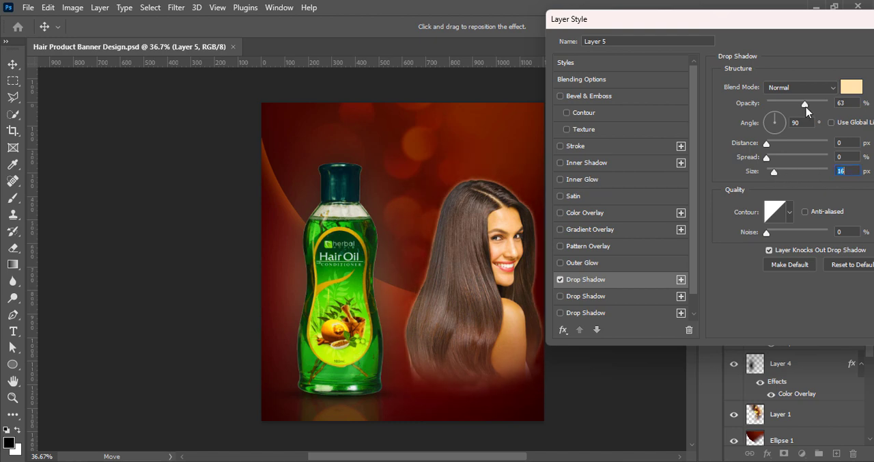
- Add a second, black drop shadow to the model with 83% opacity, 0% spread and 250 px size
left_click(560, 296)
left_click(618, 297)
left_click(852, 86)
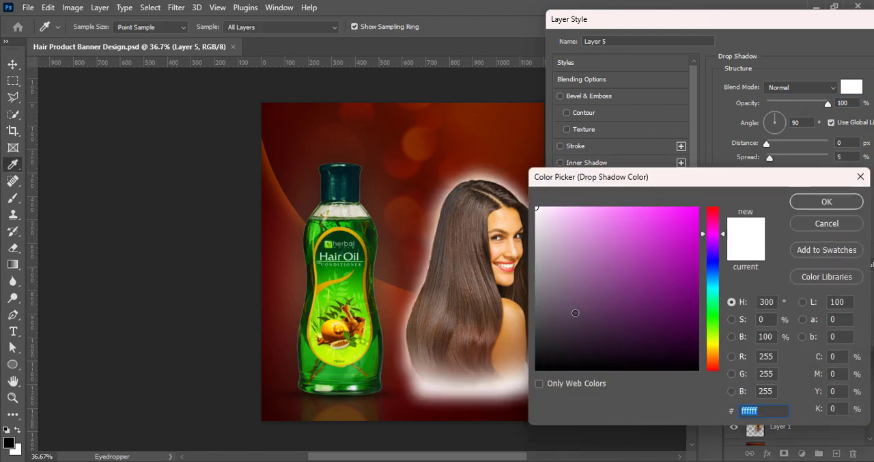
left_click_drag(572, 314, 535, 373)
left_click(811, 205)
left_click_drag(770, 161, 821, 175)
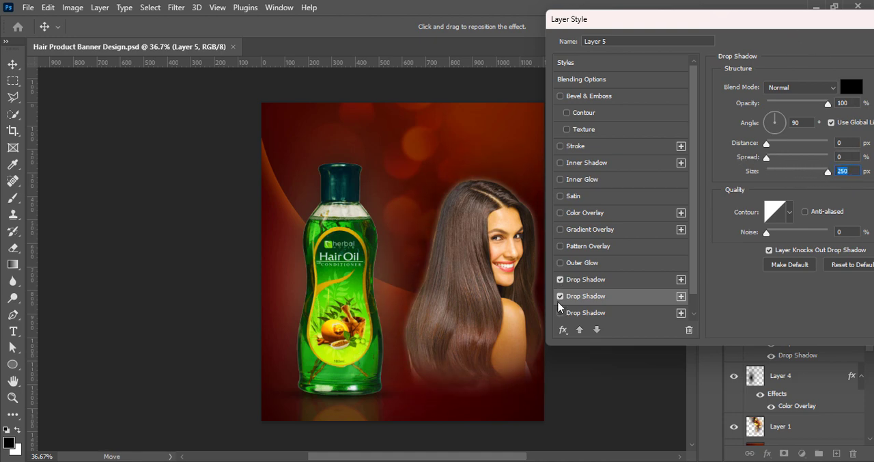
- Apply the model's drop shadows, with the pale orange one at 38% opacity and 24 px size, and save the document
left_click(601, 282)
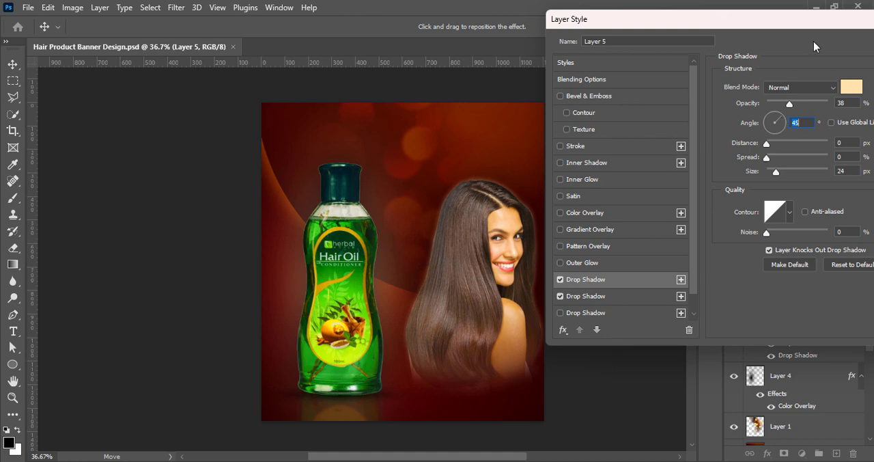
left_click_drag(812, 20, 711, 77)
left_click(863, 99)
left_click(614, 236)
key("ctrl+s")
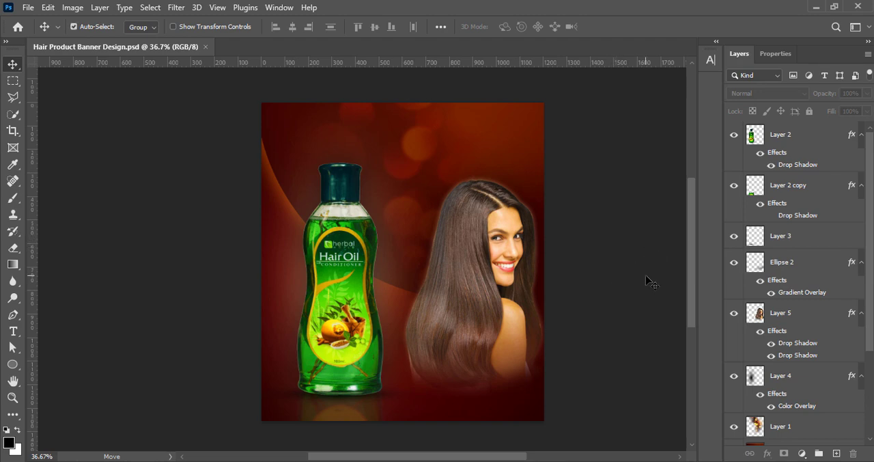
- Scale the model down to 98.69%, keeping her against the banner's right edge, and save the document
left_click(503, 303)
key("ctrl+t")
left_click_drag(474, 400, 474, 396)
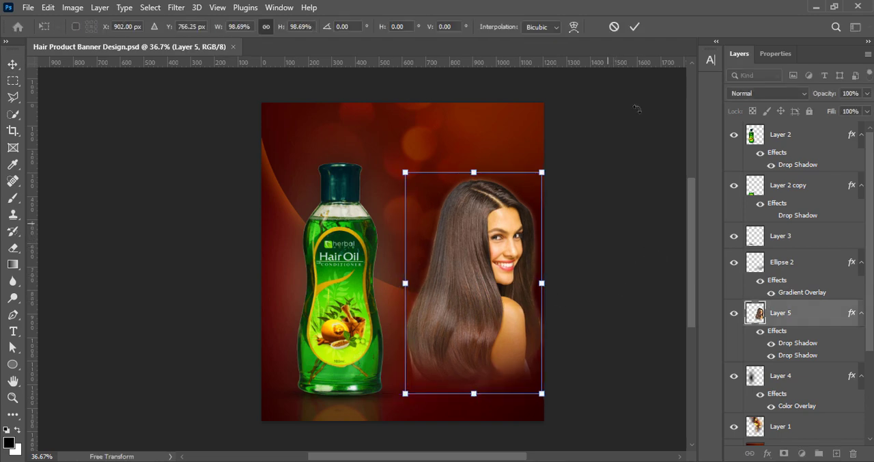
left_click(635, 28)
left_click(568, 258)
key("ctrl+s")
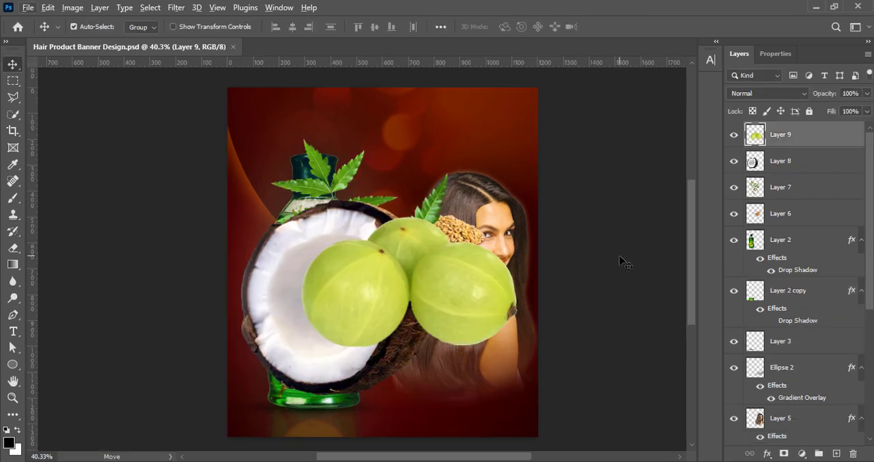
- Move the gooseberries lower on the banner and increase their vibrance
left_click_drag(420, 318, 434, 373)
left_click(73, 7)
mouse_move(93, 41)
left_click(222, 96)
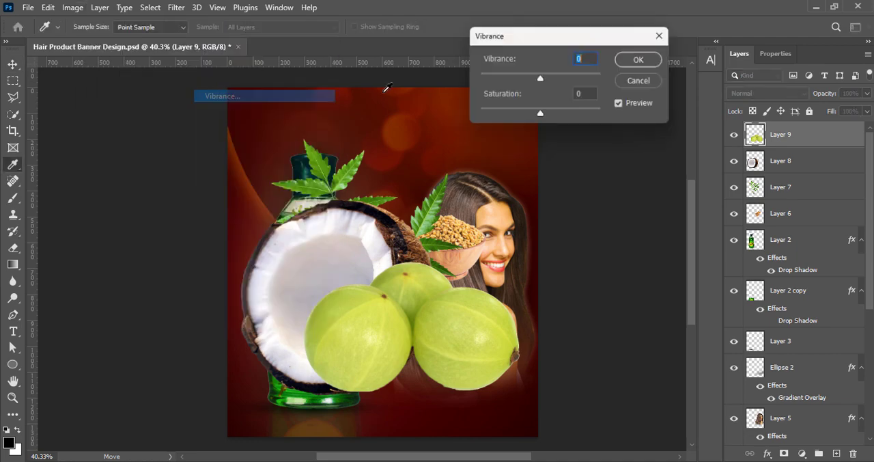
left_click_drag(541, 80, 606, 80)
left_click(643, 60)
- Set the gooseberries' contrast to 46 and slightly darken their midtones with Curves
left_click(72, 8)
left_click(222, 41)
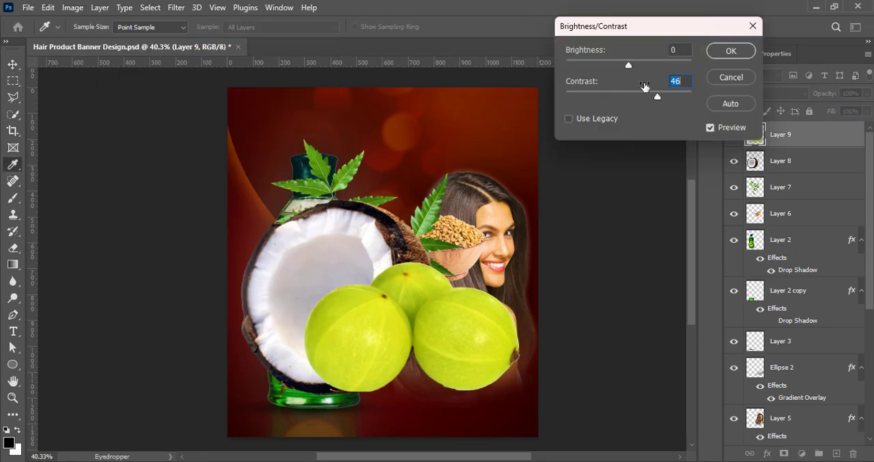
left_click(727, 59)
left_click(73, 8)
left_click(219, 66)
left_click_drag(478, 73, 566, 69)
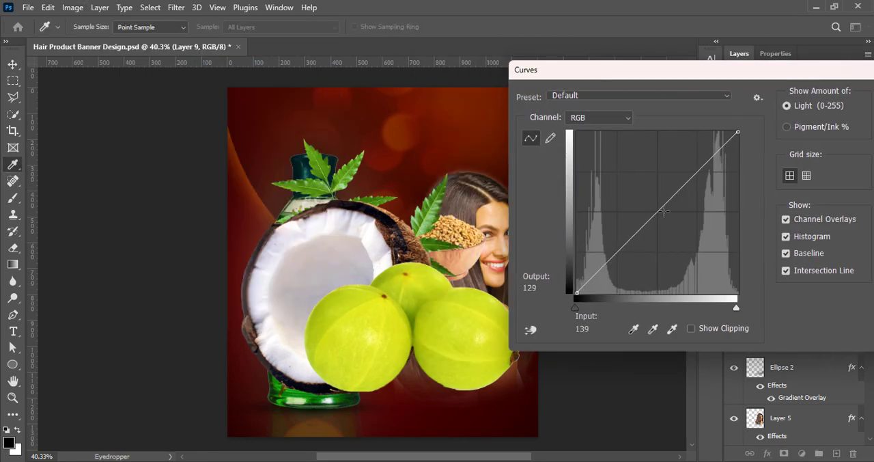
left_click_drag(661, 217, 660, 230)
left_click_drag(685, 71, 585, 69)
left_click(811, 98)
- Shrink the gooseberries toward their lower-right corner so they sit over the model's lower hair
key("ctrl+t")
left_click_drag(302, 261, 438, 326)
left_click(636, 27)
- Move the coconut lower and shrink it to sit just left of the gooseberries
left_click_drag(323, 279, 365, 303)
key("ctrl+t")
left_click_drag(379, 244, 383, 234)
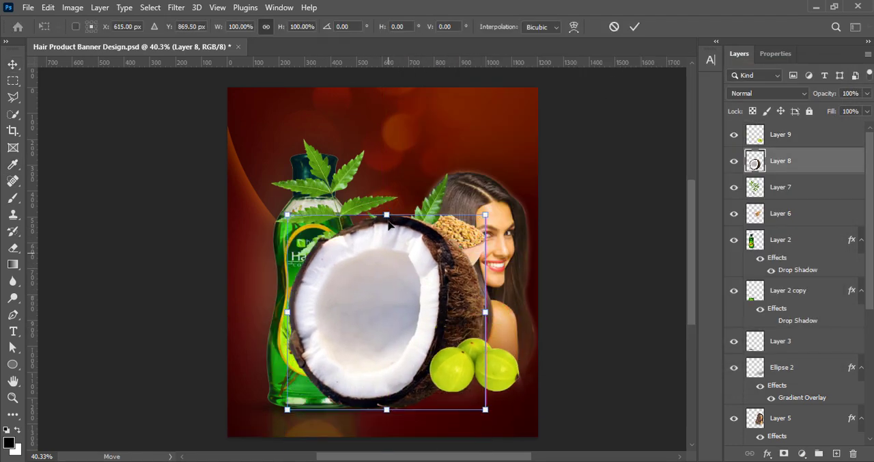
left_click_drag(288, 214, 425, 304)
left_click_drag(418, 371, 410, 353)
left_click_drag(427, 292, 429, 304)
left_click(634, 26)
- Increase the coconut's vibrance and set its contrast to 44
left_click(73, 8)
left_click(246, 96)
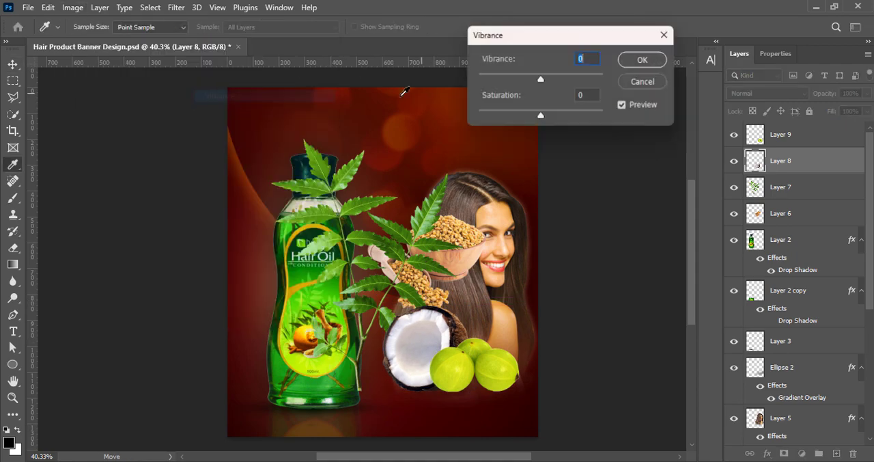
left_click_drag(541, 79, 603, 79)
left_click(644, 60)
left_click(72, 7)
mouse_move(74, 41)
left_click(232, 41)
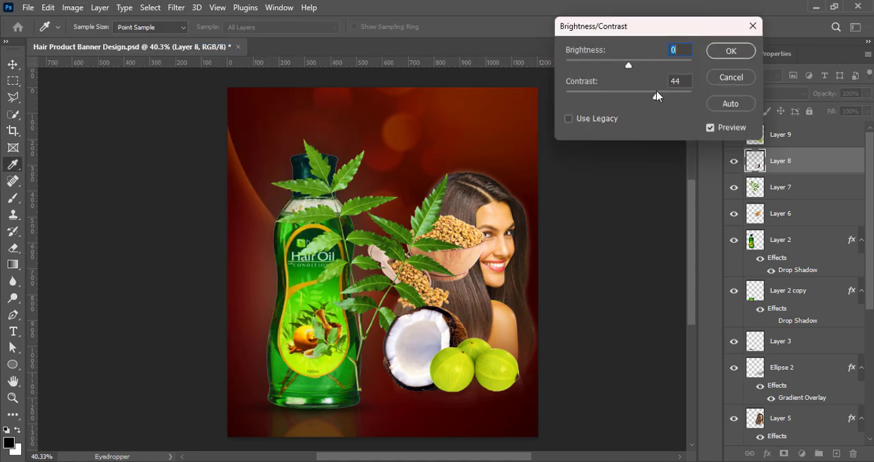
left_click(729, 55)
- Move the green leaves over the bottle and increase their vibrance
key("v")
left_click_drag(397, 258, 335, 230)
left_click(73, 7)
mouse_move(78, 41)
left_click(239, 95)
left_click(643, 60)
left_click_drag(540, 80, 648, 98)
- Slightly brighten the green leaves with a Brightness/Contrast adjustment
left_click(73, 7)
left_click(236, 40)
left_click_drag(629, 67, 635, 67)
left_click(729, 52)
- Scale the leaves to about 52%, rotate them about -15.7° and place them at the bottle's lower left
key("ctrl+t")
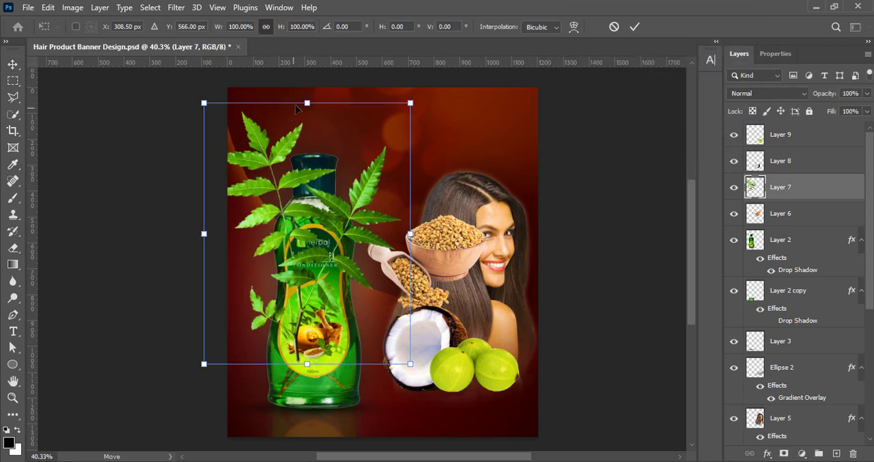
left_click_drag(307, 102, 325, 214)
left_click_drag(312, 307, 284, 335)
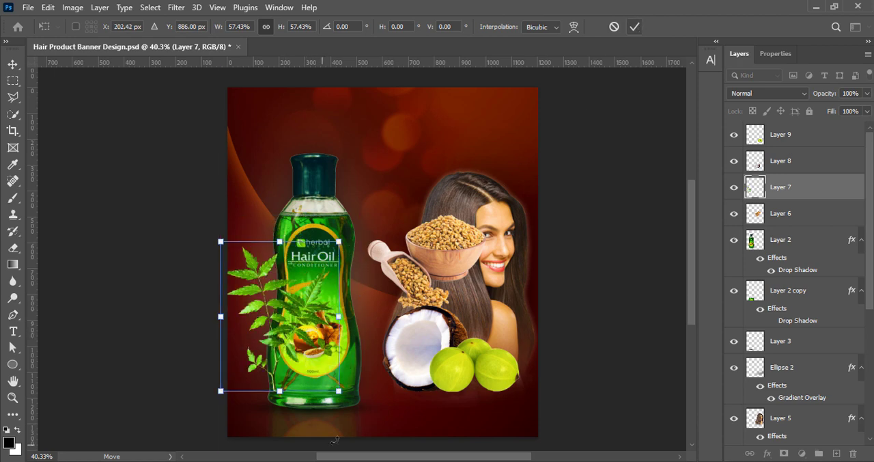
left_click_drag(335, 439, 365, 382)
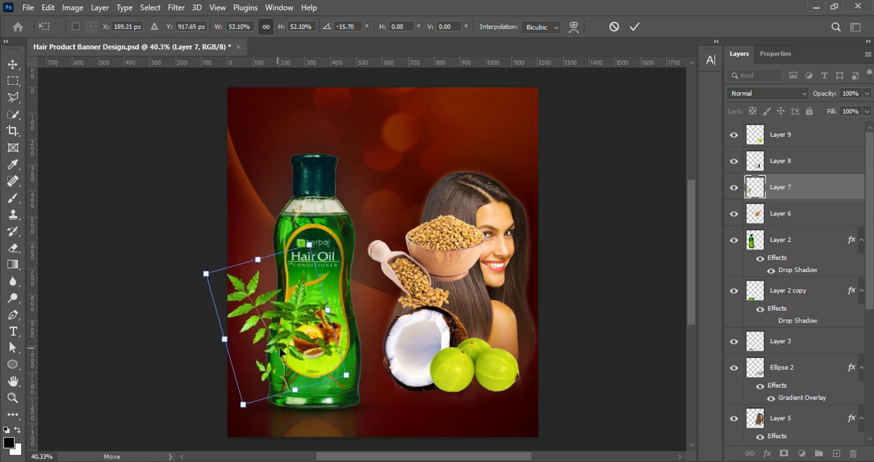
key("Return")
- Place the leaves' Layer 7 beneath the bottle's Layer 2 and nudge the leaves slightly upward
left_click_drag(801, 191, 817, 277)
key("ctrl+t")
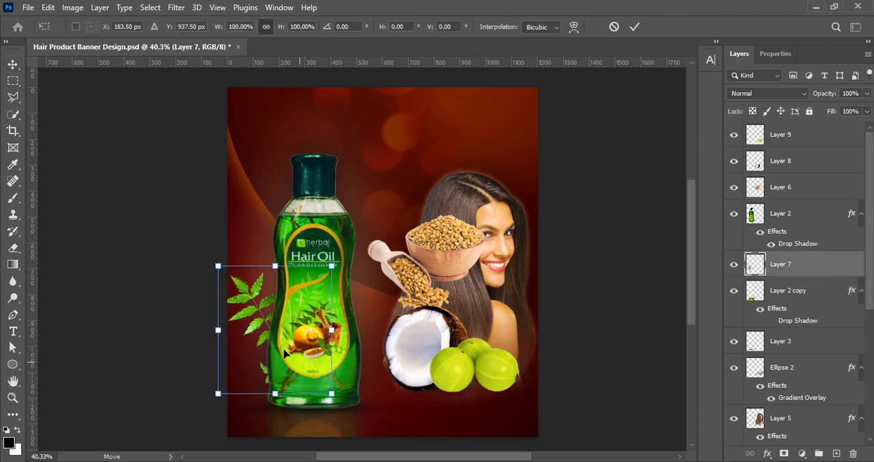
mouse_move(283, 345)
left_mouse_down()
mouse_move(272, 301)
mouse_move(280, 336)
left_mouse_up()
key("Return")
- Duplicate the leaves layer and flip the copy for the bottle's right side
key("ctrl+j")
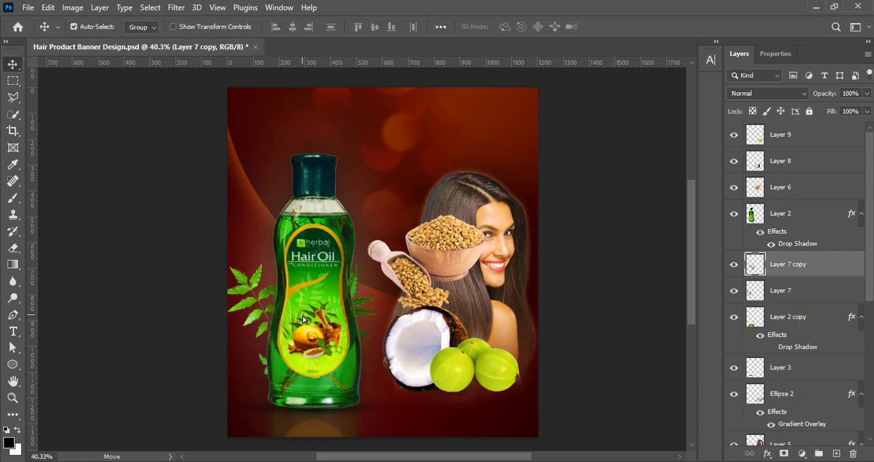
key("ctrl+t")
right_click(341, 322)
left_click(383, 300)
mouse_move(348, 318)
left_mouse_down()
mouse_move(369, 328)
mouse_move(359, 318)
left_mouse_up()
right_click(356, 324)
left_click(389, 305)
- Shrink and rotate the leaf copy so it fans out from behind the bottle's right side
left_click_drag(408, 271, 429, 302)
left_click_drag(261, 362, 298, 343)
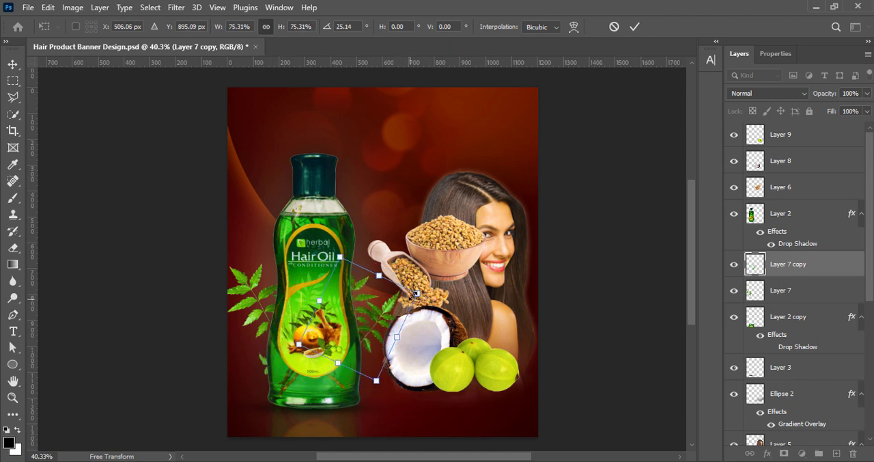
left_click_drag(417, 294, 431, 288)
left_click_drag(402, 315, 388, 321)
left_click_drag(432, 292, 434, 300)
left_click(634, 26)
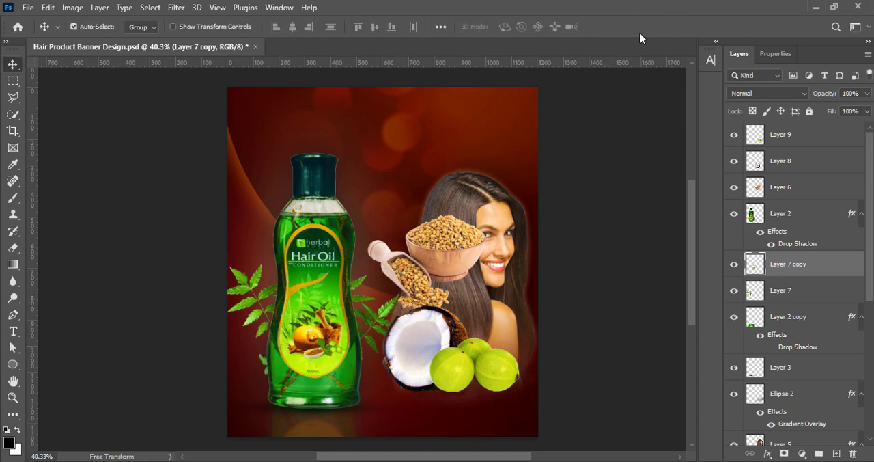
- Move the coconut in front of the bottle's lower-left base and shrink it
left_click_drag(403, 360, 264, 389)
key("ctrl+t")
left_click_drag(331, 378, 274, 399)
left_click_drag(309, 381, 304, 381)
left_click(635, 27)
- Move the gooseberries to the bottle's lower-right base and scale them to 75.50%
left_click_drag(494, 379, 364, 402)
key("ctrl+t")
left_click_drag(299, 387, 321, 387)
left_click_drag(366, 393, 374, 400)
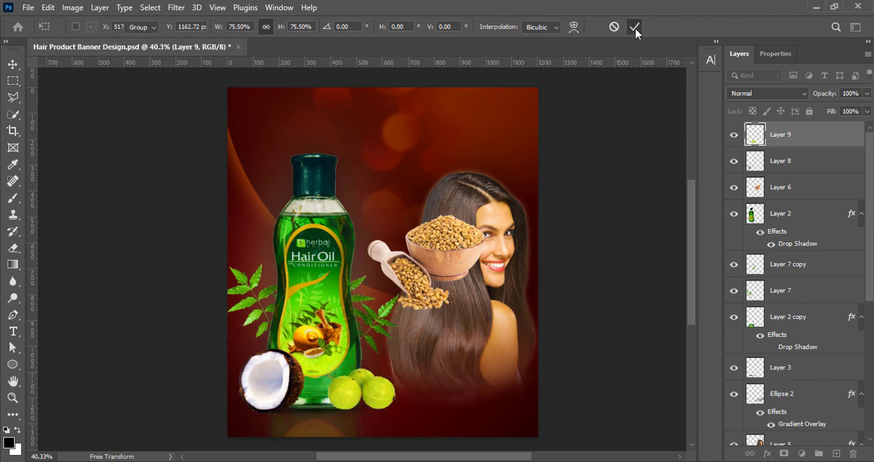
left_click(635, 27)
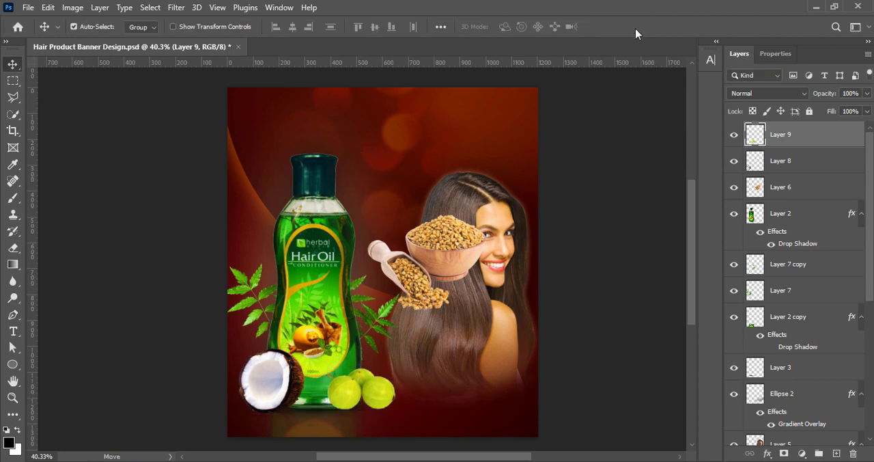
- Move the gooseberries in front of the coconut's lower-left side and shrink them further
left_click_drag(364, 388, 277, 407)
key("ctrl+t")
left_click(336, 402)
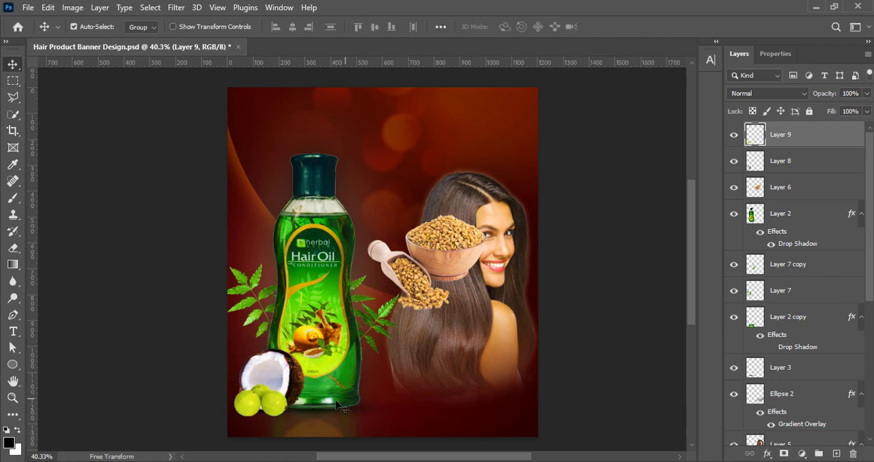
- Flip the coconut horizontally so its brown shell is on the left
left_click(278, 372)
key("ctrl+t")
right_click(275, 367)
left_click(302, 361)
left_click(635, 26)
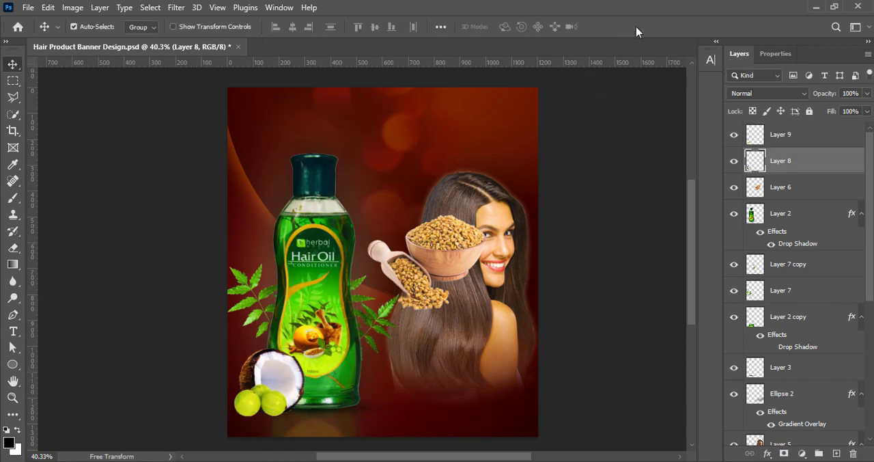
- Move the seed bowl and scoop to the bottle's lower-right base, flip them horizontally and shrink them
left_click_drag(427, 263, 348, 369)
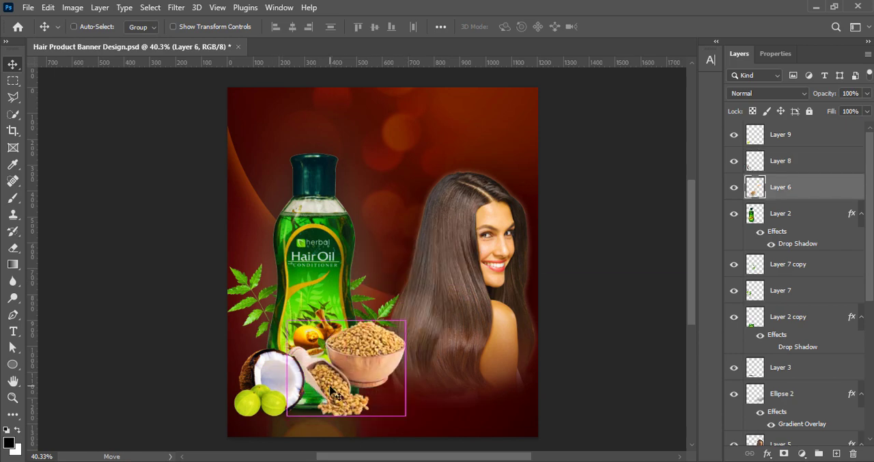
key("ctrl+t")
right_click(358, 395)
left_click(383, 385)
left_click_drag(287, 320, 341, 364)
left_click_drag(361, 382, 351, 392)
left_click_drag(395, 425, 393, 422)
left_click_drag(359, 397, 361, 400)
left_click(635, 27)
- Adjust the seed bowl's vibrance and raise its brightness and contrast
left_click(72, 8)
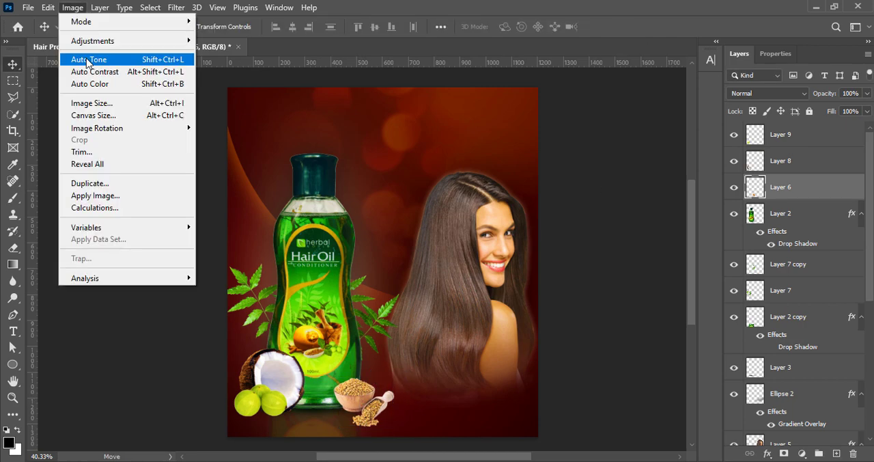
mouse_move(94, 41)
left_click(304, 96)
left_click_drag(540, 80, 546, 81)
left_click(641, 59)
left_click(71, 7)
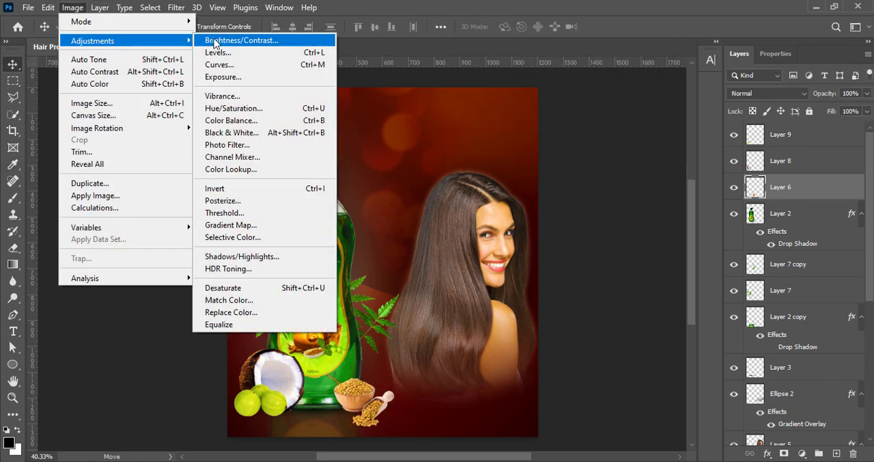
left_click(269, 33)
left_click_drag(652, 94, 652, 94)
left_click_drag(631, 65, 634, 67)
key("Return")
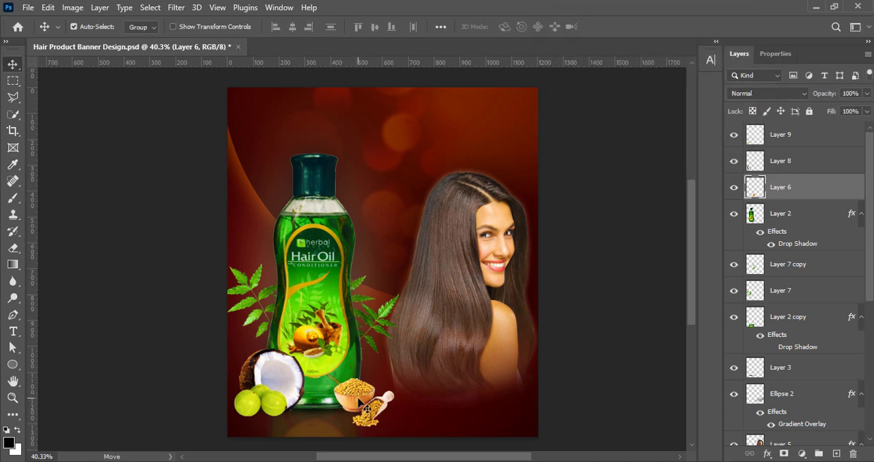
left_click_drag(321, 413, 342, 418)
key("ctrl+z")
left_click(306, 411)
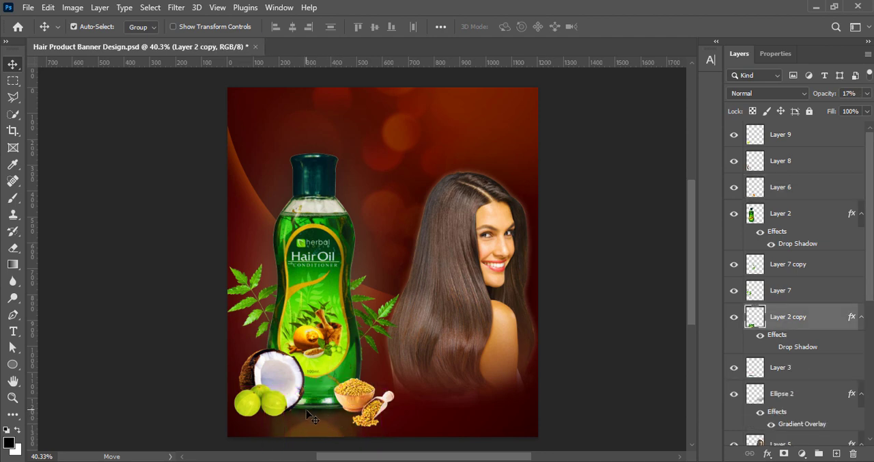
- Duplicate the shadow on Layer 3 and scale the copy to 50% width and 61.68% height near the seed bowl
left_click(785, 375)
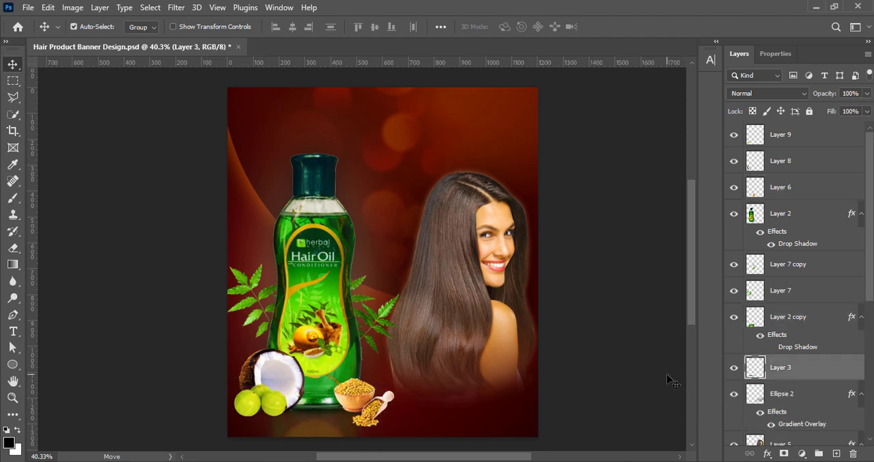
key("ctrl+j")
left_click(529, 307)
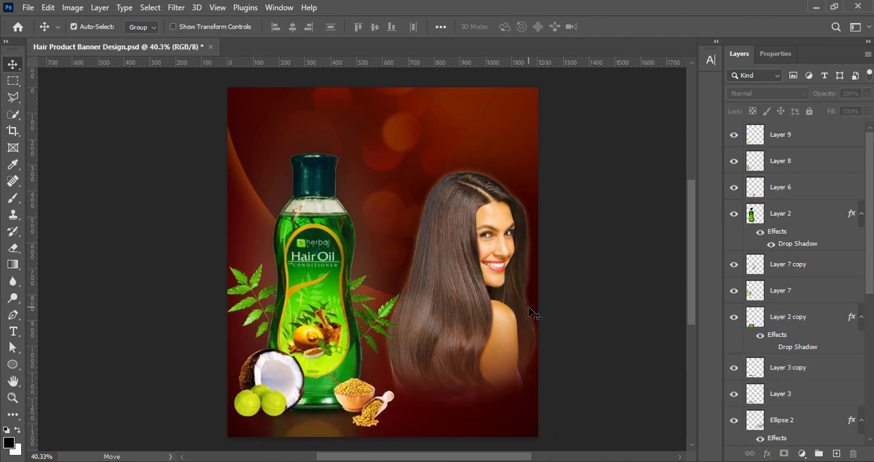
left_click(818, 368)
key("ctrl+t")
left_click_drag(211, 407, 339, 412)
left_click_drag(439, 411, 419, 411)
left_click_drag(292, 411, 312, 411)
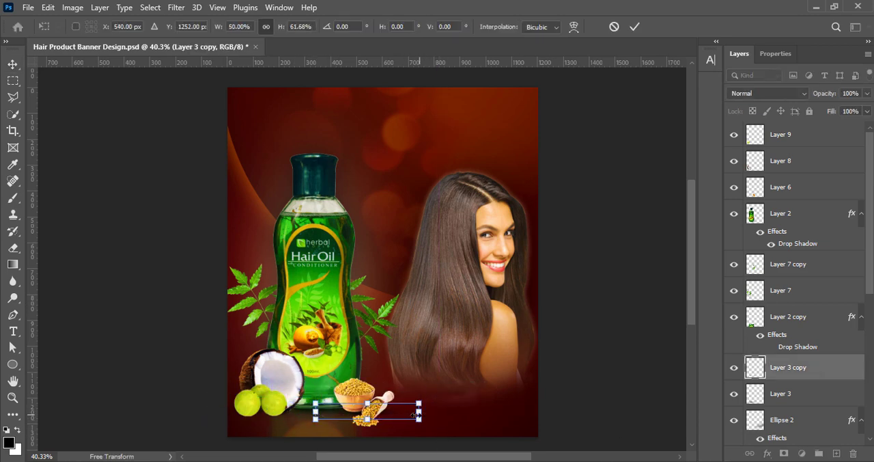
- Fine-tune the shadow copy's width and position so it sits beneath the seed bowl
left_click_drag(419, 411, 409, 412)
left_click_drag(360, 419, 315, 412)
left_click_drag(352, 415, 332, 413)
left_click_drag(408, 413, 350, 412)
key("Return")
- Reduce the seed bowl shadow's opacity to 84% and flatten it to 68.12% of its height
left_click_drag(866, 93, 863, 111)
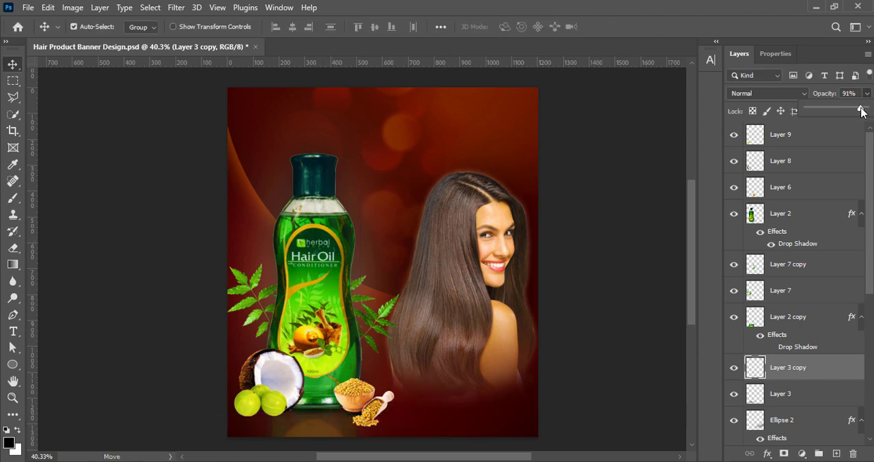
key("ctrl+t")
left_click_drag(362, 403, 362, 408)
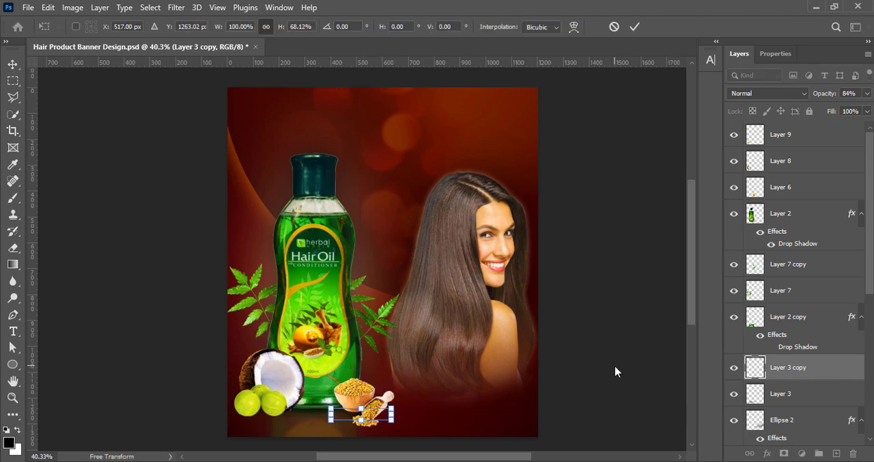
left_click(634, 26)
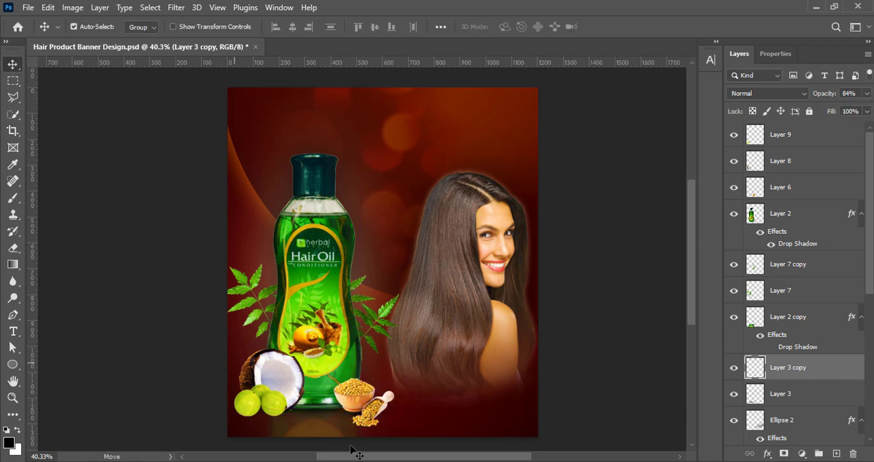
- Duplicate the seed bowl's shadow and fit the copy beneath the coconut and gooseberries
left_click(326, 416)
left_click(791, 369)
key("ctrl+alt+t")
left_click(635, 27)
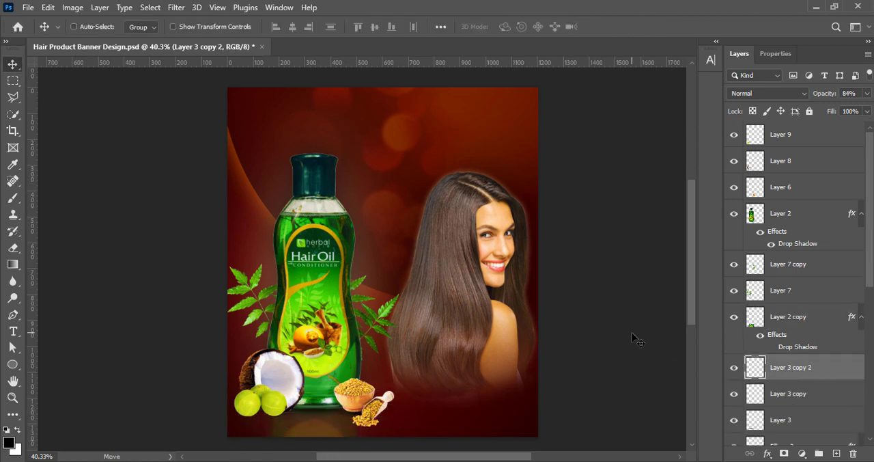
key("ctrl+t")
left_click_drag(302, 415, 316, 415)
left_click_drag(291, 417, 272, 417)
left_click(635, 27)
key("ctrl+t")
key("Return")
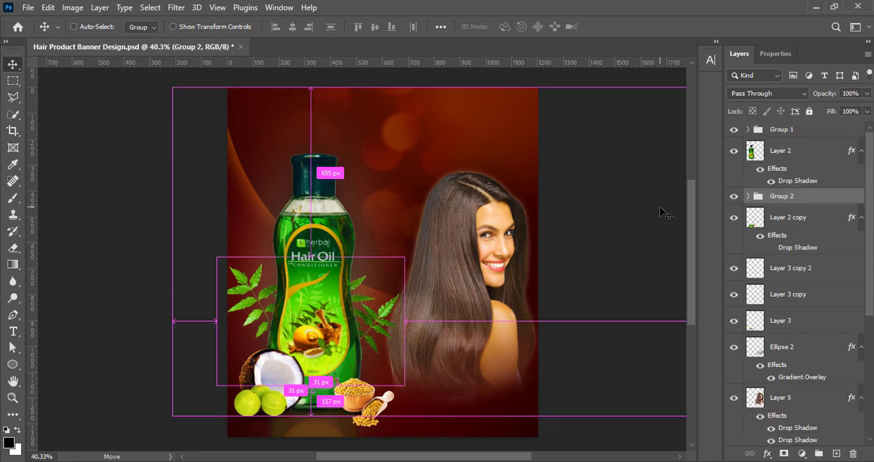
- Duplicate the leaf group Group 2, mirror the copy vertically beneath the leaves and move it below Layer 3 in the layer order
key("ctrl+j")
key("ctrl+t")
left_click_drag(338, 318, 342, 412)
right_click(323, 421)
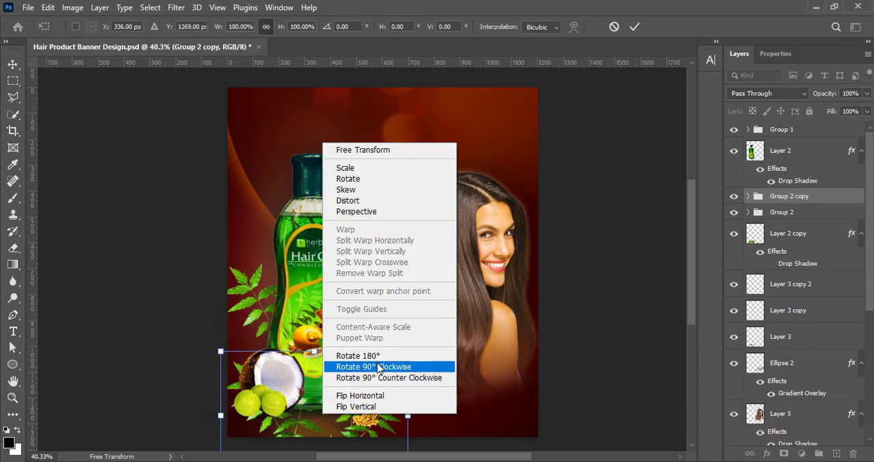
left_click(373, 354)
right_click(338, 421)
left_click(377, 404)
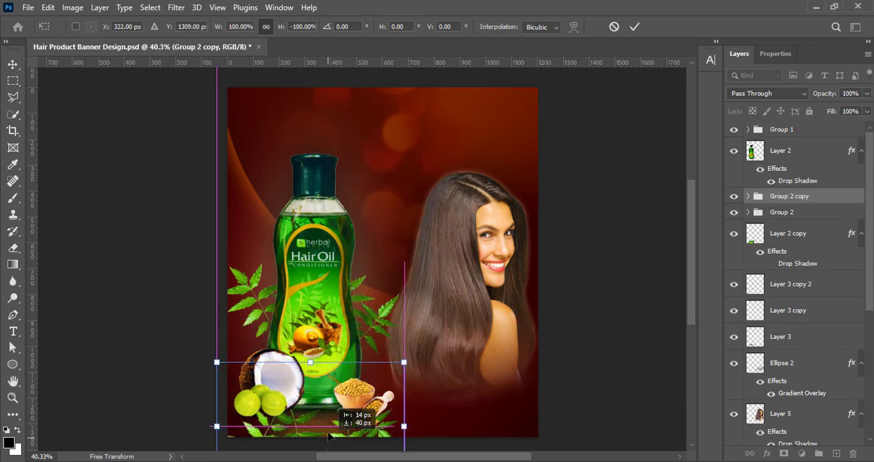
left_click(635, 27)
left_click_drag(789, 196, 806, 353)
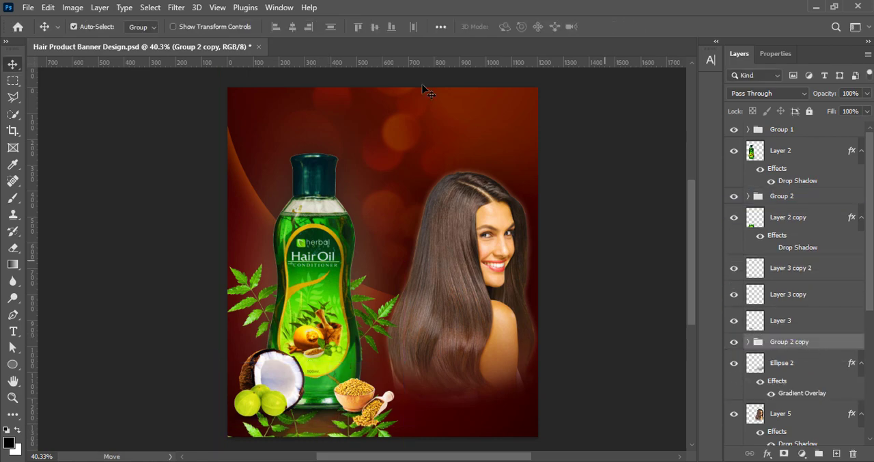
- Convert Group 2 copy to a smart object with a Gaussian Blur of about 4 pixels and reduce its opacity to 11%
right_click(822, 341)
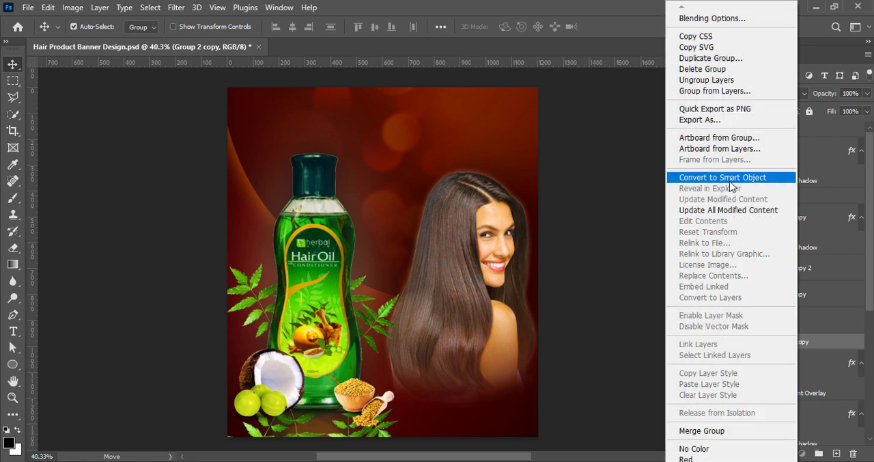
left_click(724, 178)
left_click(175, 7)
mouse_move(186, 171)
left_click(371, 223)
left_click_drag(677, 305, 631, 306)
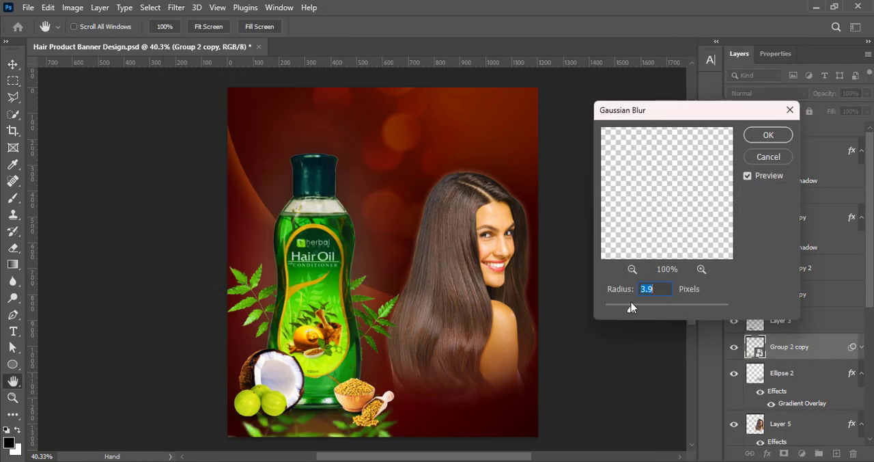
left_click(769, 135)
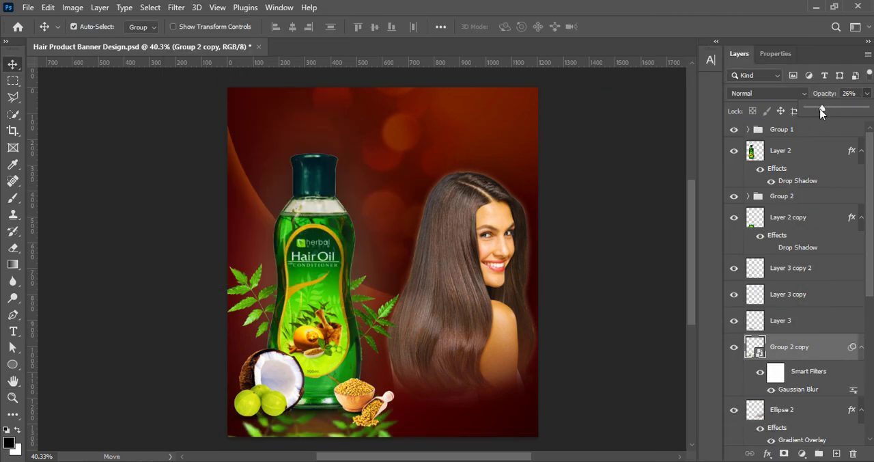
left_click_drag(822, 112, 813, 111)
left_click(607, 332)
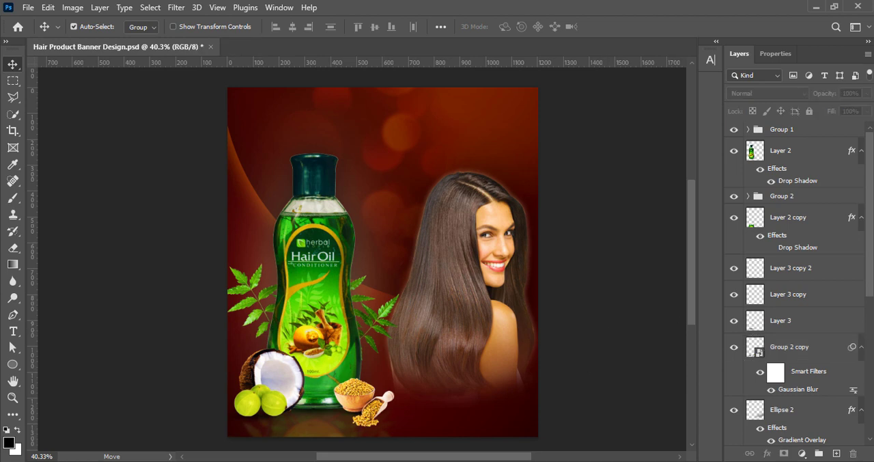
- Rasterize the leaf reflection layer and set the soft eraser's size to 175 px over the area beneath the bottle
mouse_move(870, 266)
left_mouse_down()
mouse_move(872, 347)
mouse_move(866, 293)
left_mouse_up()
left_click(802, 306)
key("e")
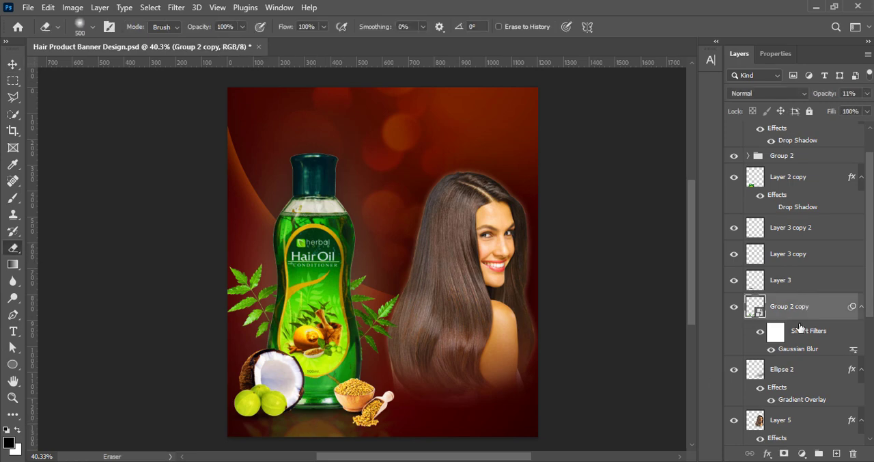
right_click(800, 328)
left_click(642, 377)
key("bracketleft")
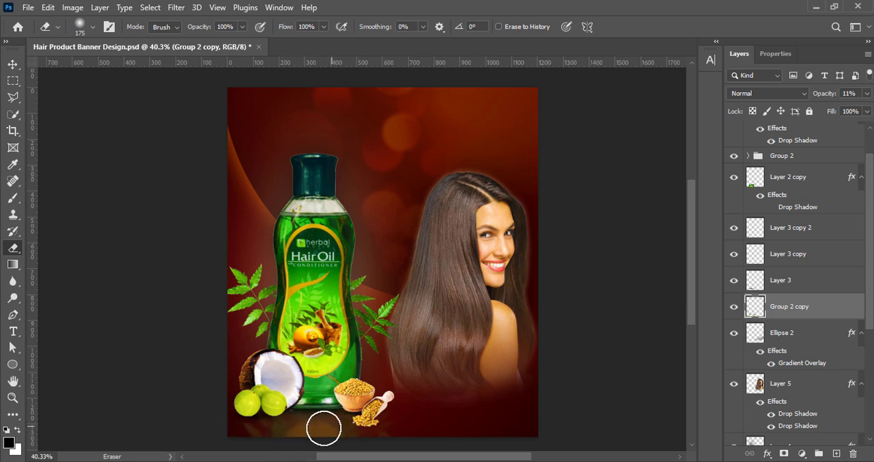
key("v")
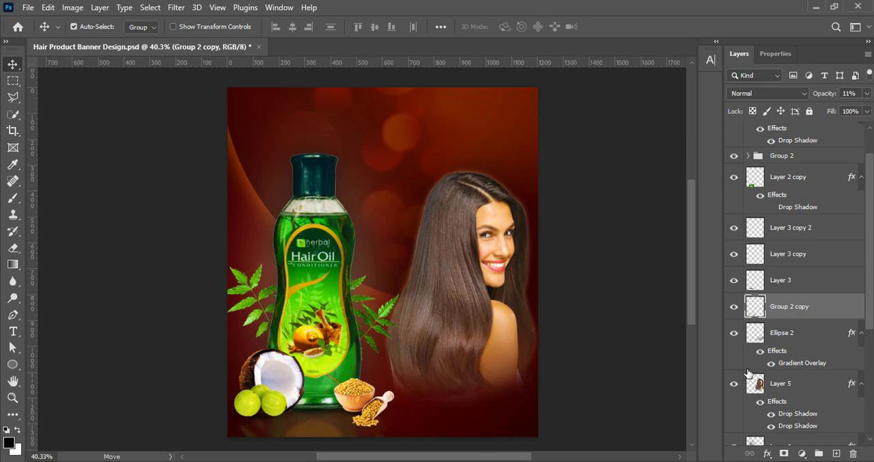
- Duplicate the ingredients group Group 1, mirror the copy vertically beneath the ingredients and place it below the bottle layer
scroll(802, 178, "up", 3)
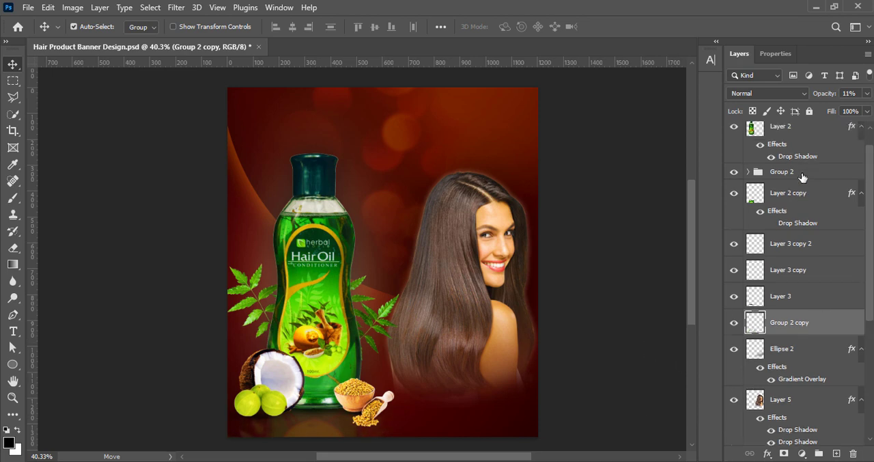
left_click(797, 131)
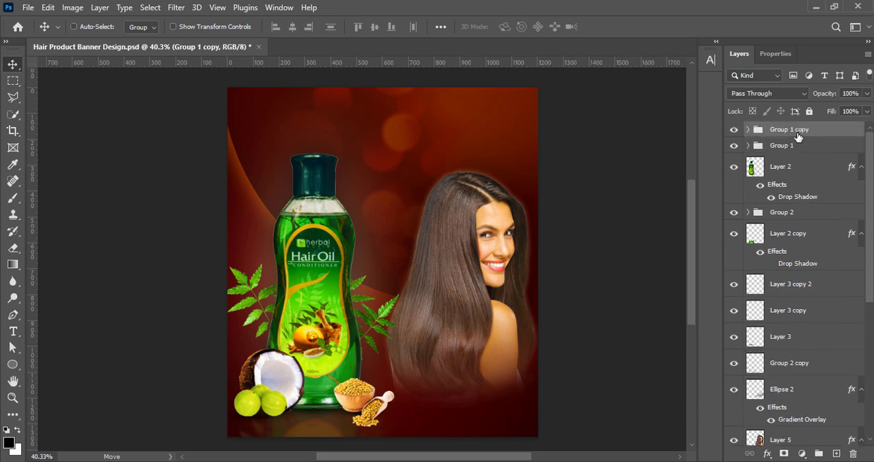
key("ctrl+t")
left_click_drag(306, 390, 349, 439)
right_click(316, 411)
left_click(373, 353)
right_click(325, 421)
left_click(373, 407)
left_click(635, 27)
left_click_drag(823, 131, 826, 216)
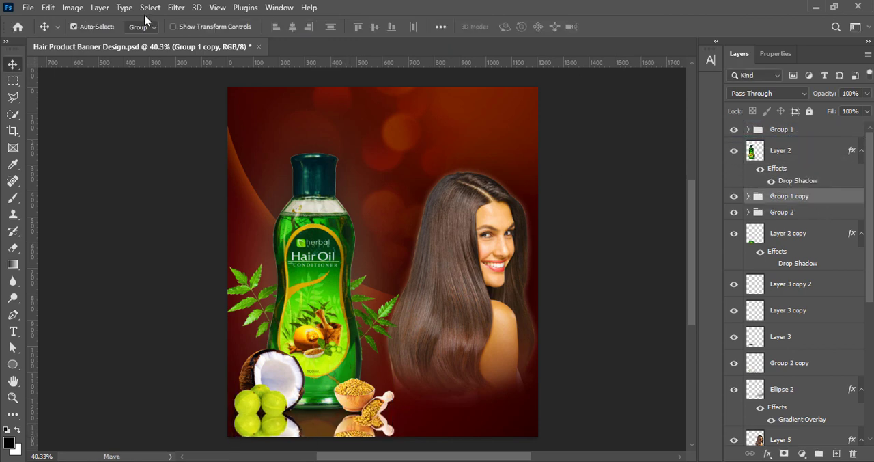
- Convert Group 1 copy to a smart object with a 4.0-pixel Gaussian Blur and reduce its opacity to 10%
left_click(176, 7)
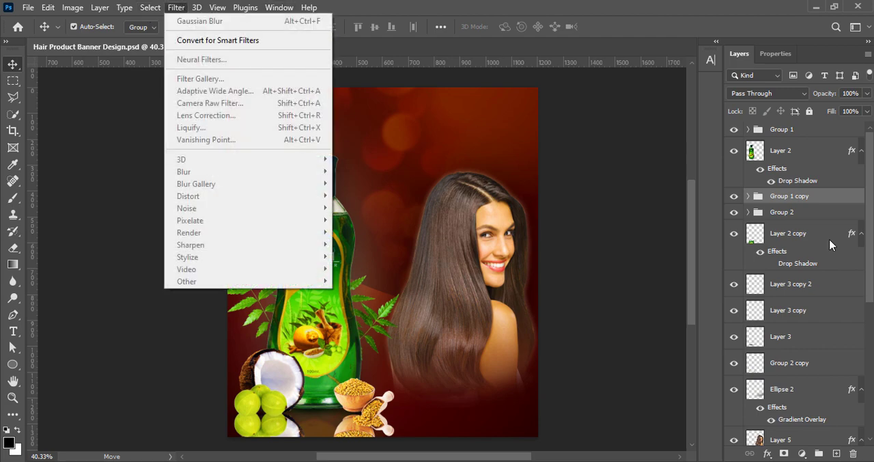
right_click(786, 199)
left_click(694, 177)
left_click(176, 7)
mouse_move(184, 171)
left_click(367, 220)
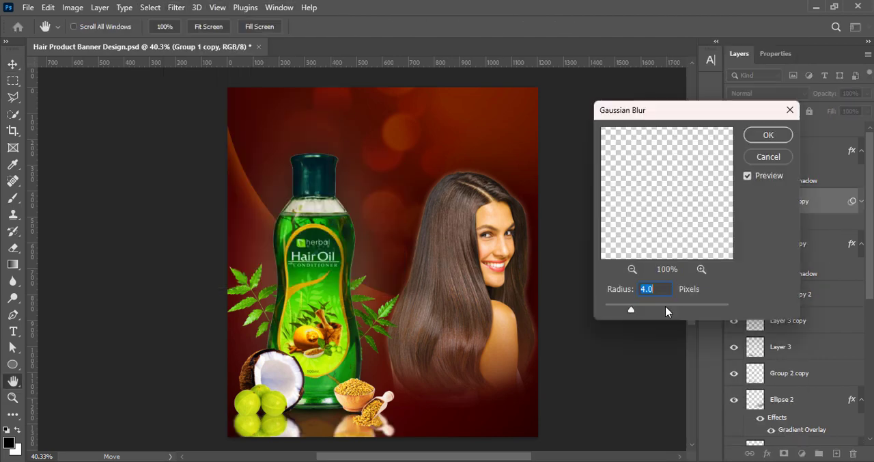
left_click(769, 135)
left_click(867, 95)
left_click_drag(866, 109, 813, 112)
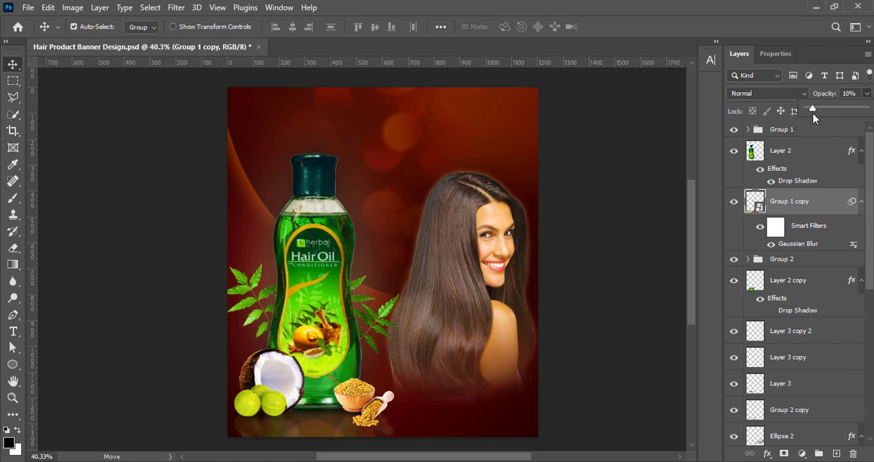
left_click(630, 251)
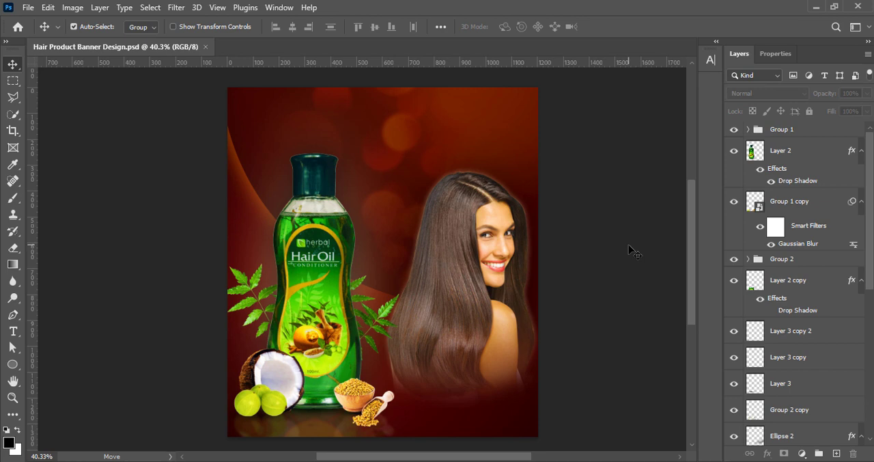
- Fine-tune the opacity of the bottle reflection on Layer 2 copy and save the document
left_click(805, 281)
left_click(867, 94)
left_click_drag(818, 111, 821, 112)
left_click(613, 195)
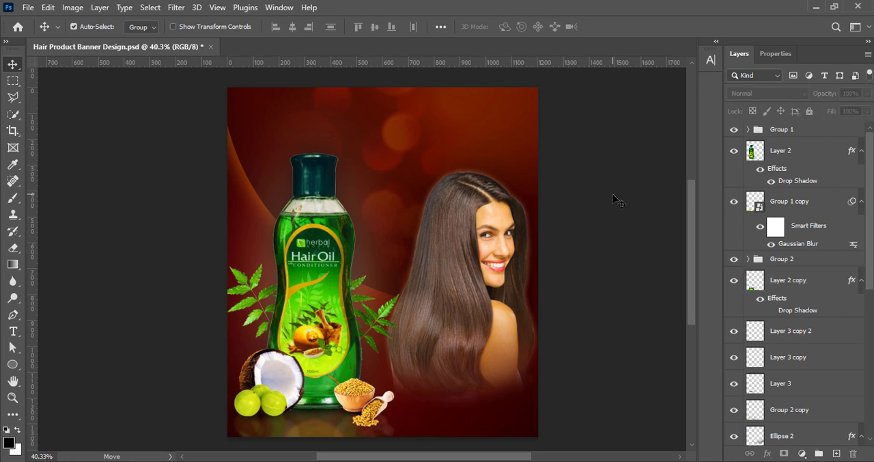
key("ctrl+s")
- Open the drop shadow settings in the layer style of the model's layer, Layer 5
left_click(451, 293)
right_click(756, 398)
left_click(757, 149)
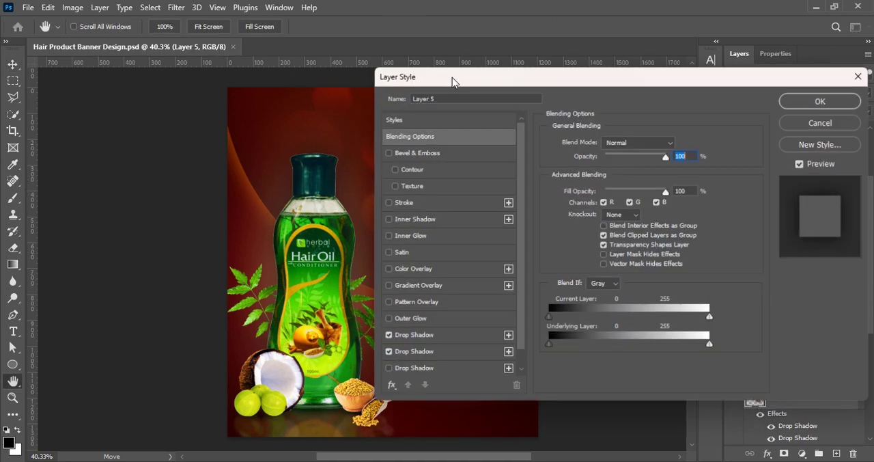
left_click_drag(453, 82, 625, 58)
left_click(603, 314)
left_click(598, 296)
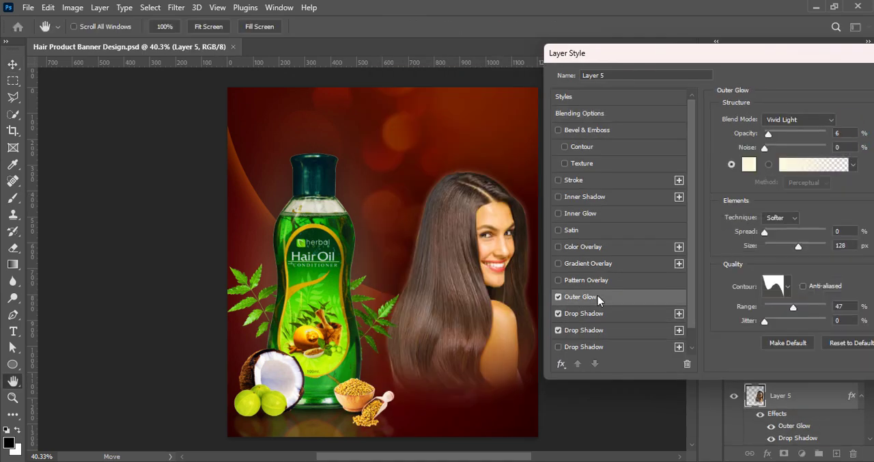
left_click(583, 332)
left_click(593, 299)
left_click(558, 298)
- Set the size of the model's first, cream-coloured drop shadow to 46 px and save the document
left_click(567, 314)
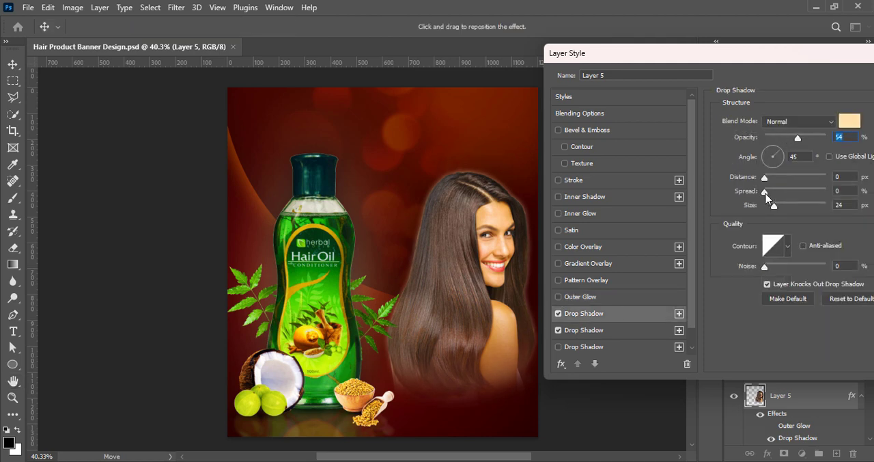
left_click_drag(773, 208, 779, 211)
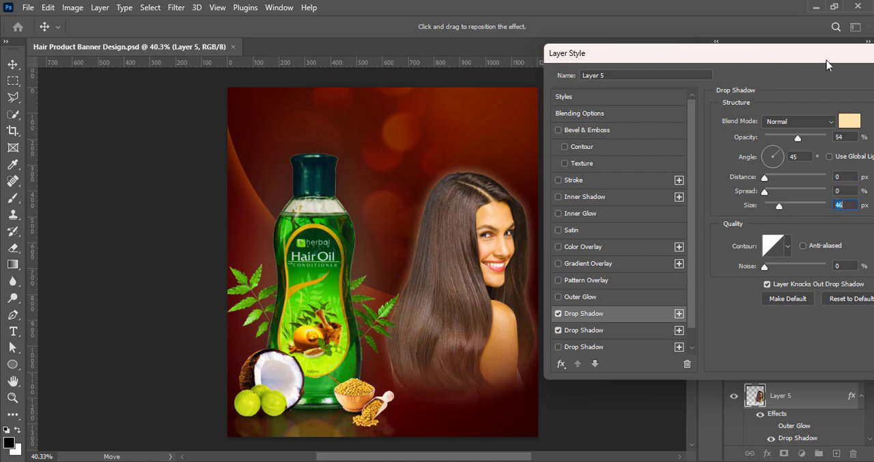
left_click_drag(826, 60, 676, 85)
left_click(813, 102)
key("ctrl+s")
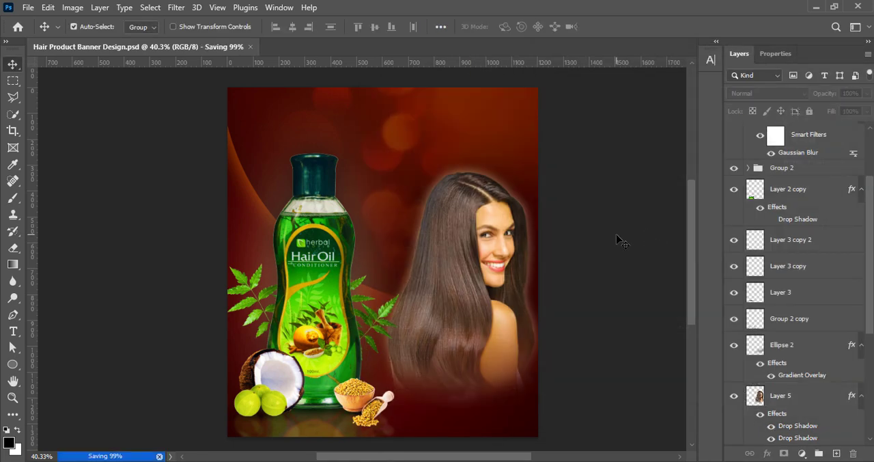
- Apply a Brightness/Contrast adjustment to Ellipse 2 with the contrast raised to about 38
left_click(783, 344)
left_click(72, 7)
mouse_move(82, 37)
left_click(253, 38)
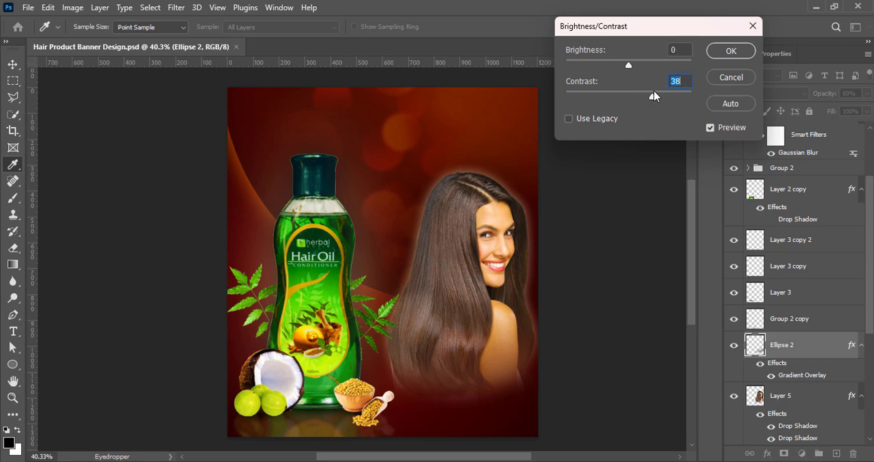
left_click(731, 52)
- Darken the midtones of Ellipse 2 with a Curves adjustment and save the document
left_click(70, 9)
mouse_move(82, 36)
left_click(257, 69)
left_click_drag(742, 213, 745, 238)
left_click_drag(780, 70, 651, 79)
left_click(846, 111)
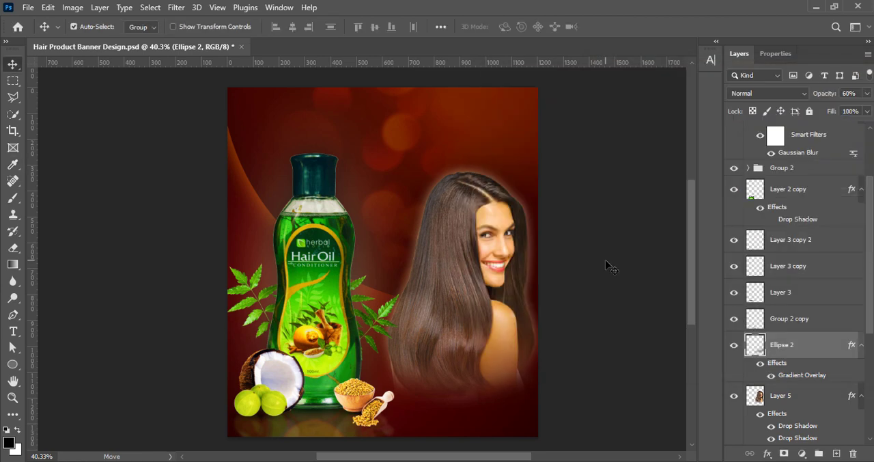
left_click(607, 265)
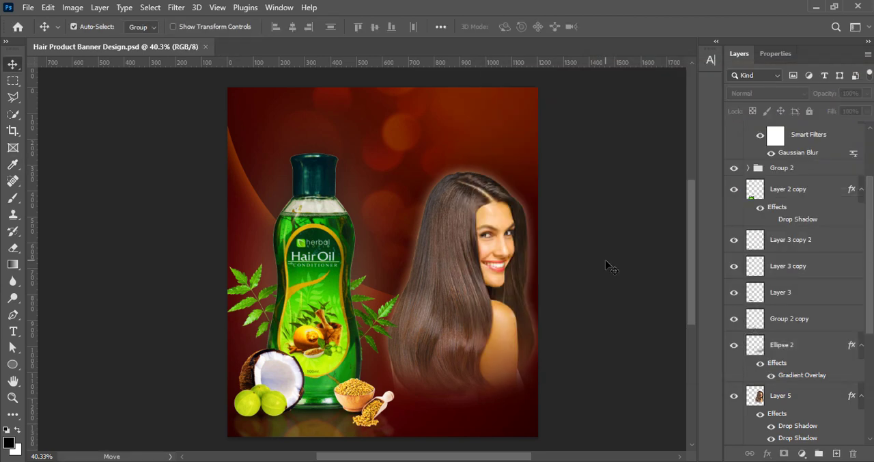
left_click(452, 348, "ctrl")
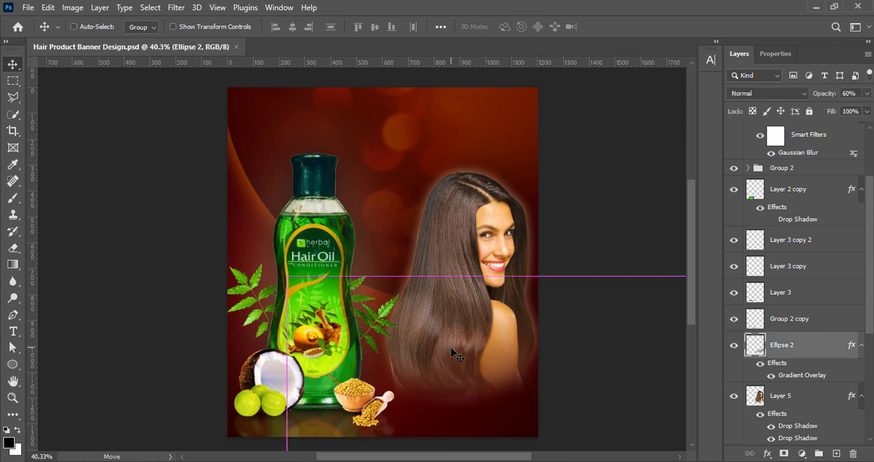
key("ctrl+t")
left_click(635, 27)
- Enlarge the model on Layer 5 proportionally toward the bottle
left_click(456, 250, "ctrl")
key("ctrl+t")
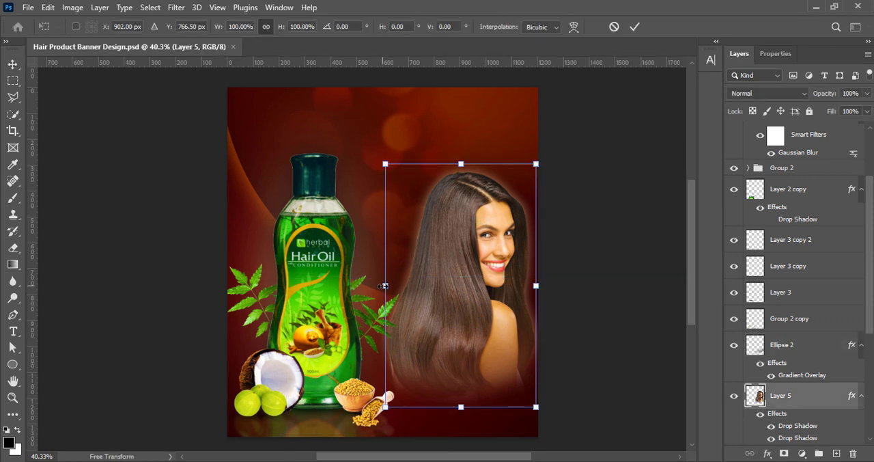
left_click_drag(385, 286, 362, 286)
key("Return")
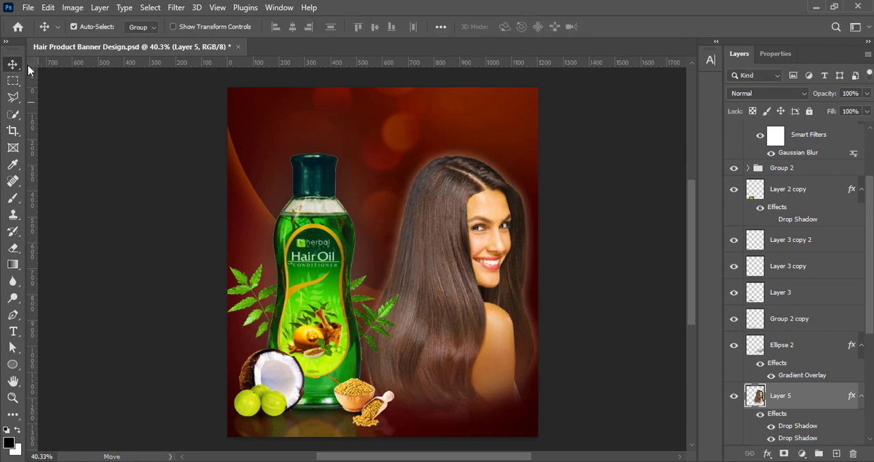
- Darken the model's midtones with a Curves point at input 123 and output 106
left_click(72, 8)
left_click(230, 64)
left_click_drag(342, 43, 670, 45)
left_click(688, 194)
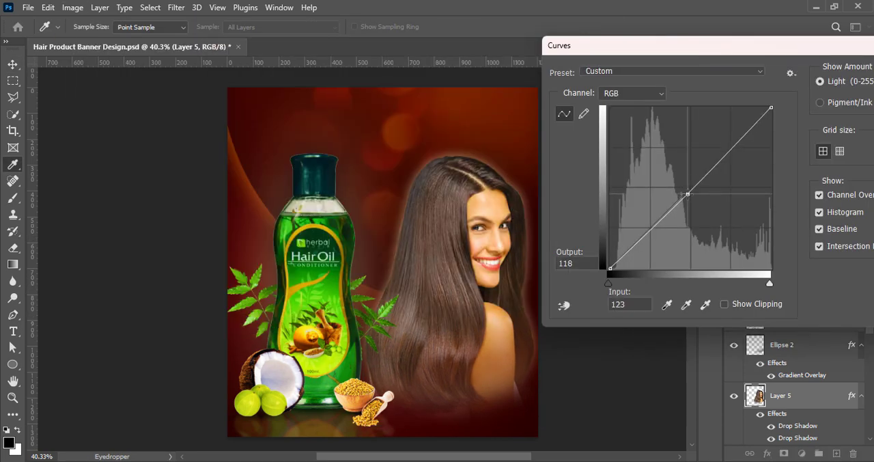
left_click_drag(688, 194, 688, 201)
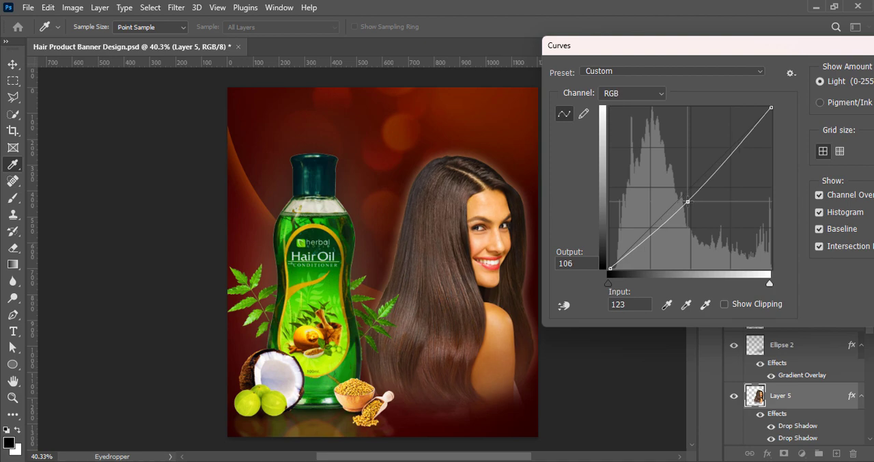
key("Return")
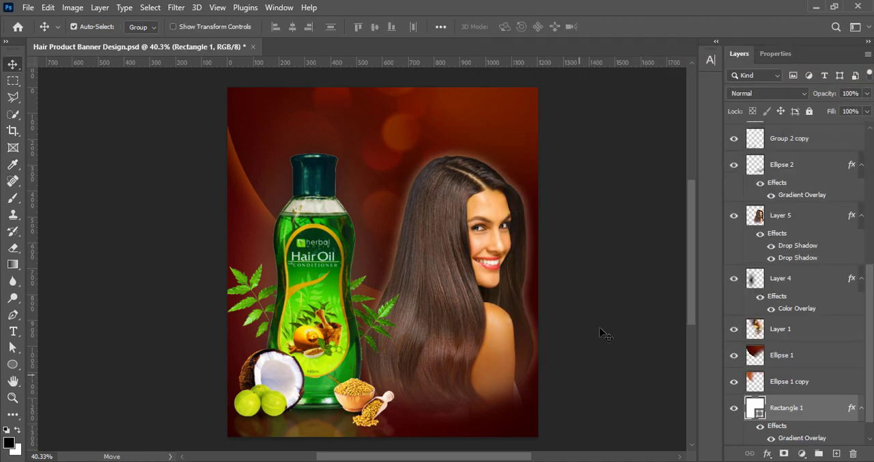
- Apply a Brightness/Contrast adjustment to the model's layer, Layer 5
left_click(785, 215)
left_click(73, 7)
mouse_move(132, 32)
left_click(232, 38)
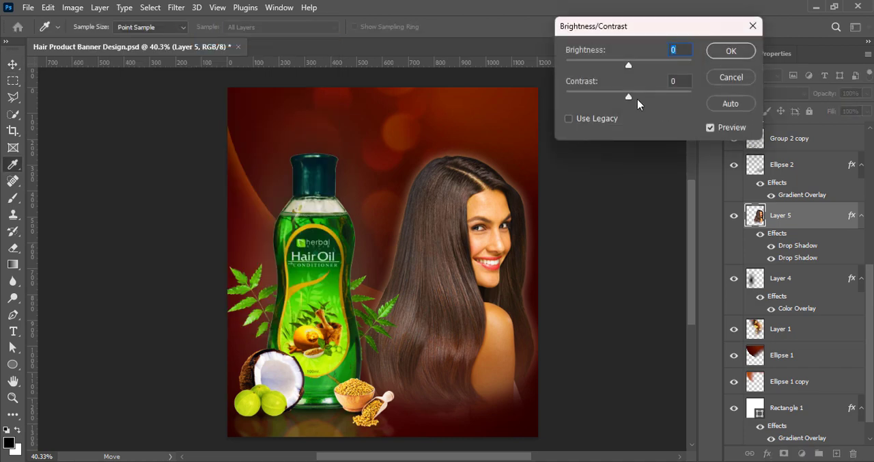
key("Return")
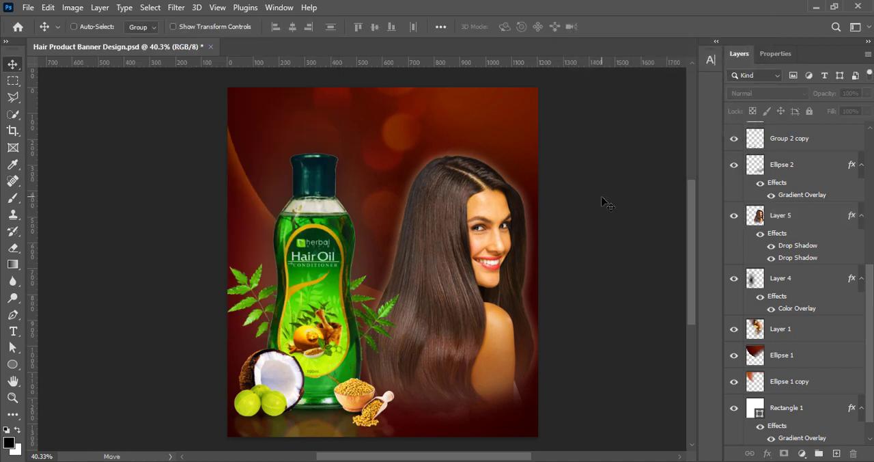
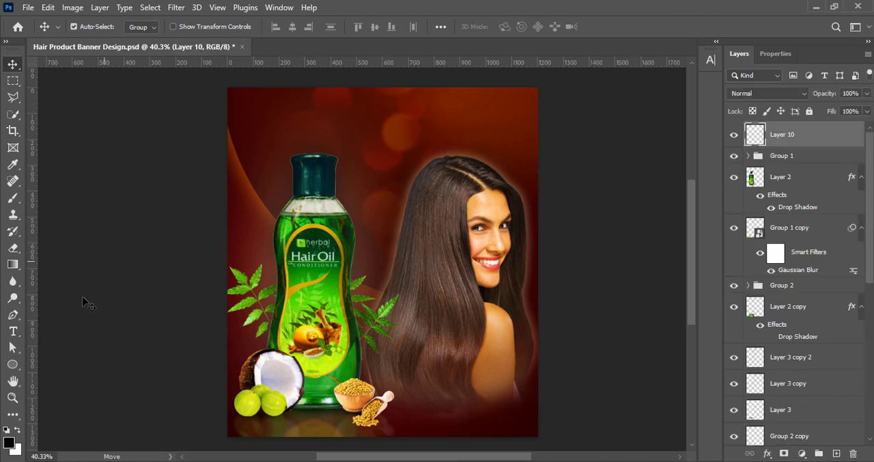
- Add the headline text "Say Goodbye to Dull, Hello to Dazzle" and move it above the model
key("t")
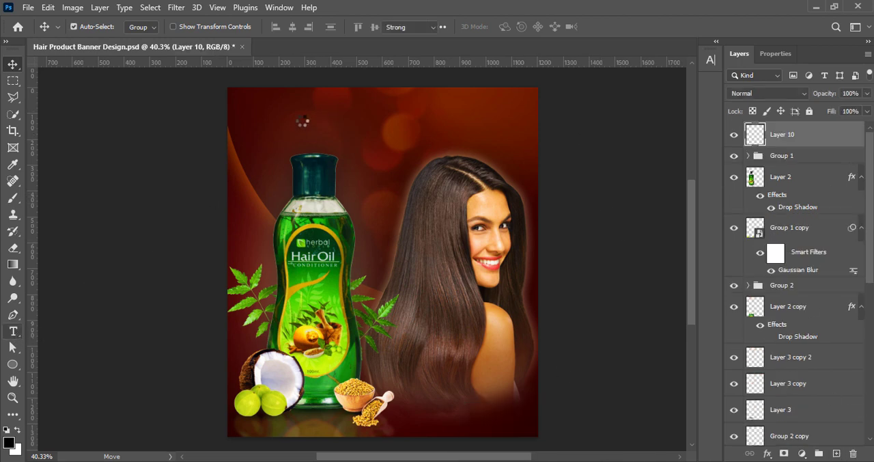
left_click(302, 118)
type("Say Goodbye to Dull, Hello to Dazzle")
key("ctrl+Return")
left_click(12, 64)
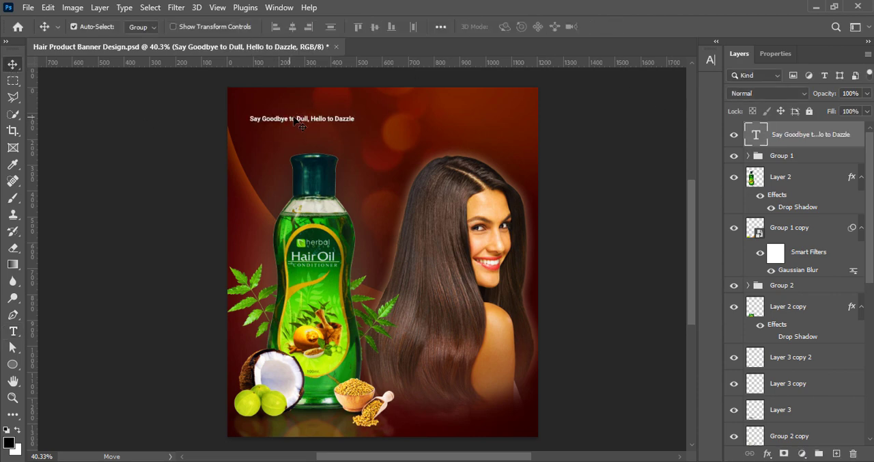
left_click_drag(293, 119, 403, 114)
- Set the whole headline's font size to 16 pt
double_click(403, 114)
left_click(711, 60)
left_click(618, 95)
left_click(598, 189)
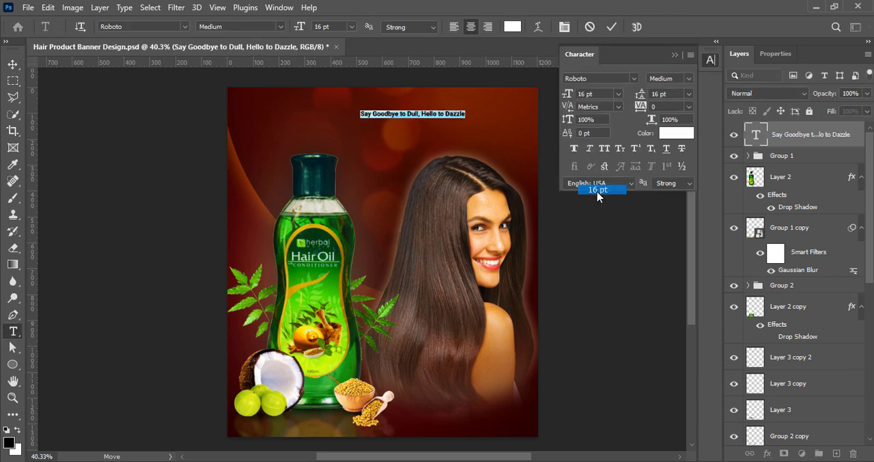
- Remove the comma, break the headline into two lines before "Hello to Dazzle", and right-align the text
left_click(437, 108)
key("BackSpace")
key("BackSpace")
key("Return")
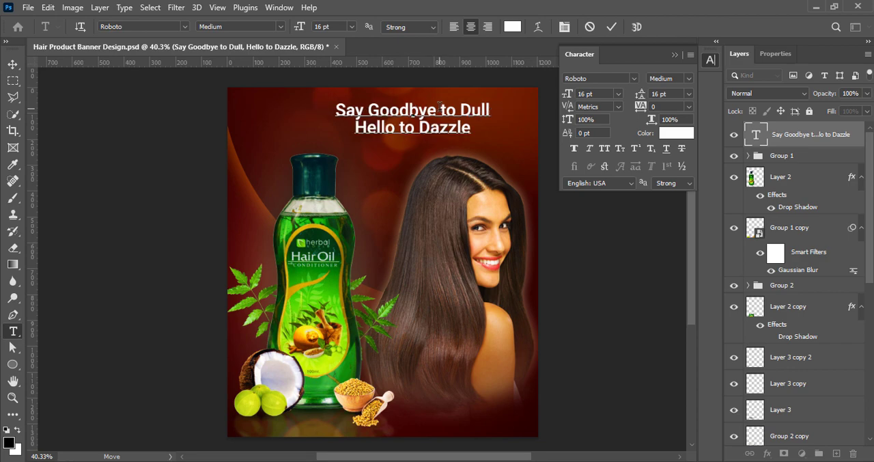
key("ctrl+a")
left_click(488, 27)
left_click(611, 26)
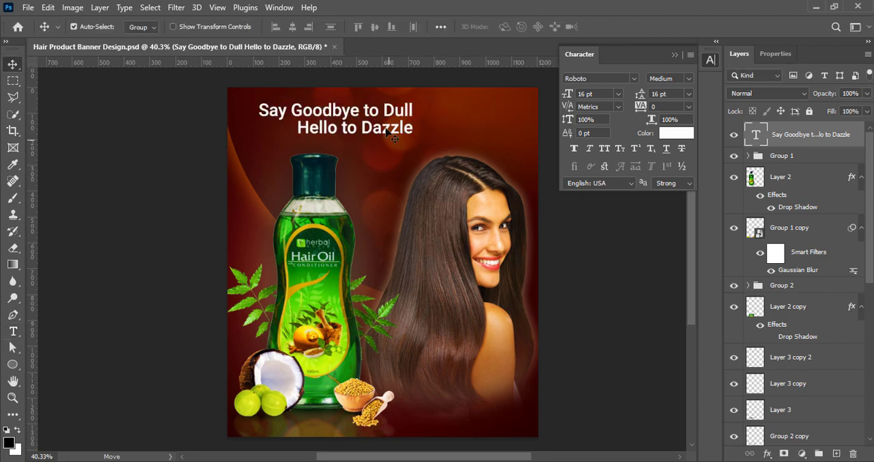
- Enlarge the headline proportionally to about 22.97 pt and position it above the model near the banner's upper right corner
left_click_drag(386, 129, 491, 131)
key("ctrl+t")
left_click_drag(363, 135, 312, 146)
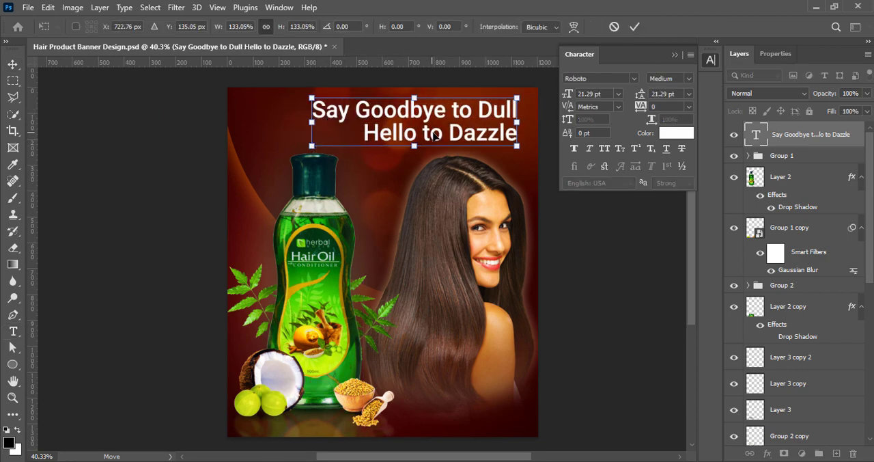
left_click_drag(432, 134, 439, 141)
left_click(634, 27)
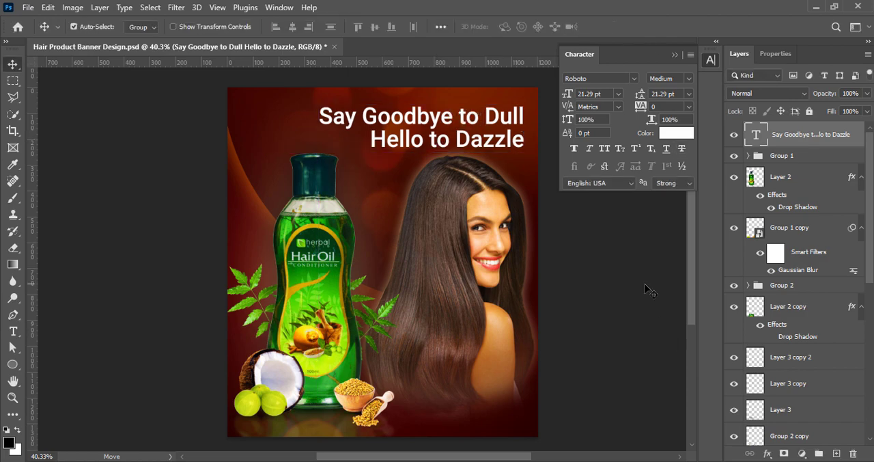
key("ctrl+t")
left_click_drag(319, 106, 308, 102)
left_click(635, 27)
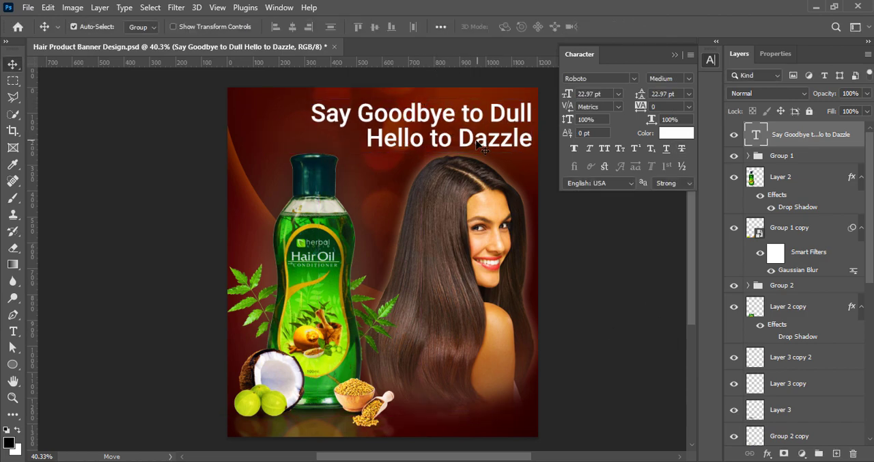
mouse_move(476, 140)
left_mouse_down()
mouse_move(457, 143)
mouse_move(469, 144)
left_mouse_up()
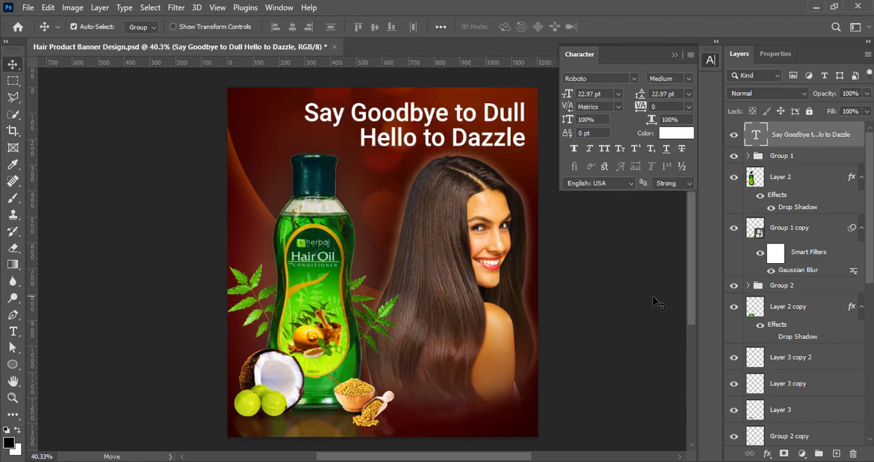
- Change the headline's font to Mobilla
double_click(517, 140)
left_click(634, 79)
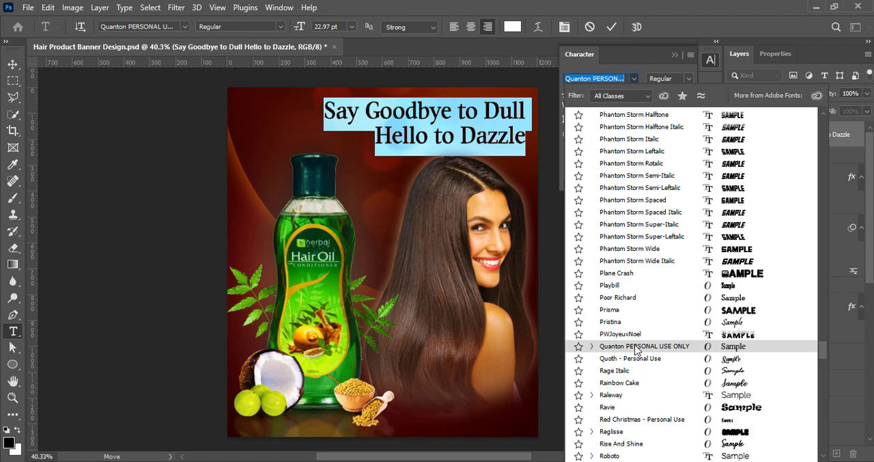
scroll(643, 448, "up", 15)
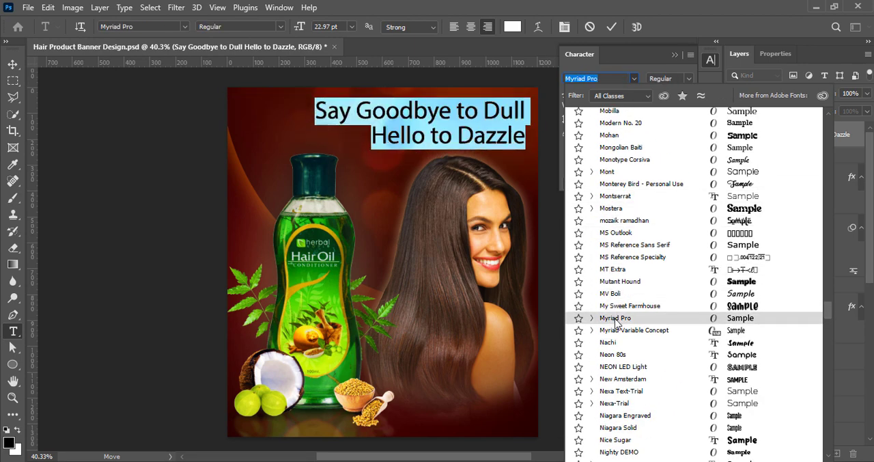
left_click(592, 172)
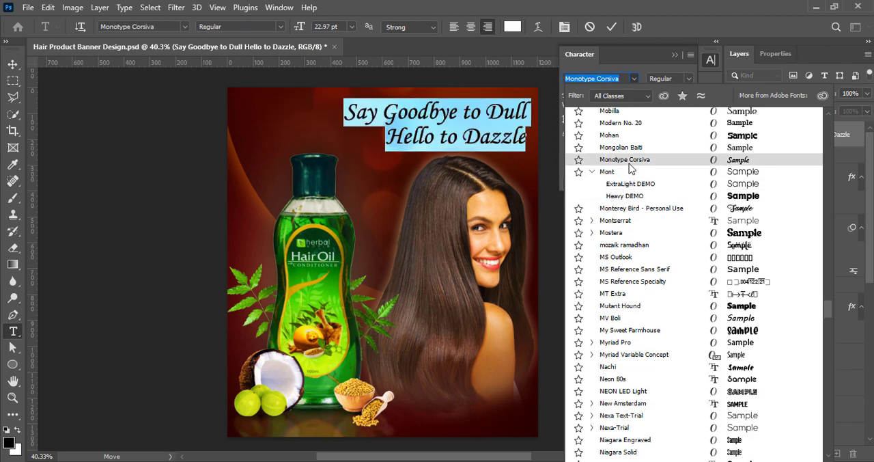
scroll(635, 130, "up", 1)
left_click(635, 142)
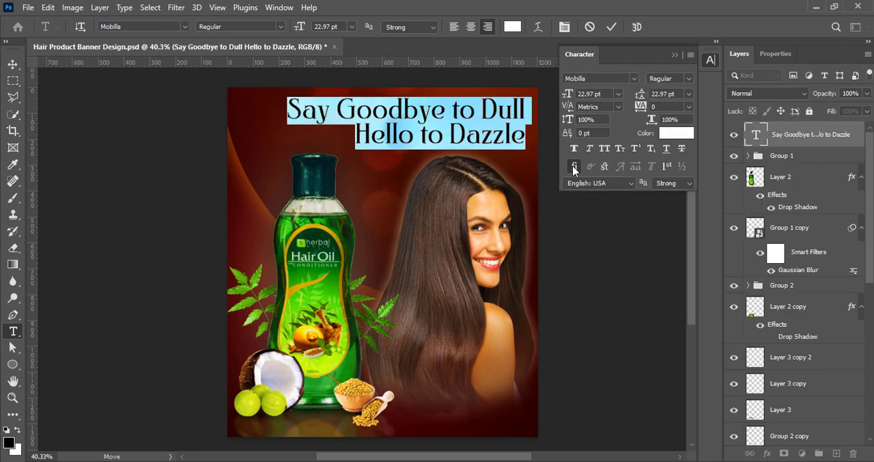
- Apply faux bold to the headline and reduce the line "Say Goodbye to Dull" to 20 pt
left_click_drag(276, 112, 527, 112)
left_click(618, 94)
left_click(604, 92)
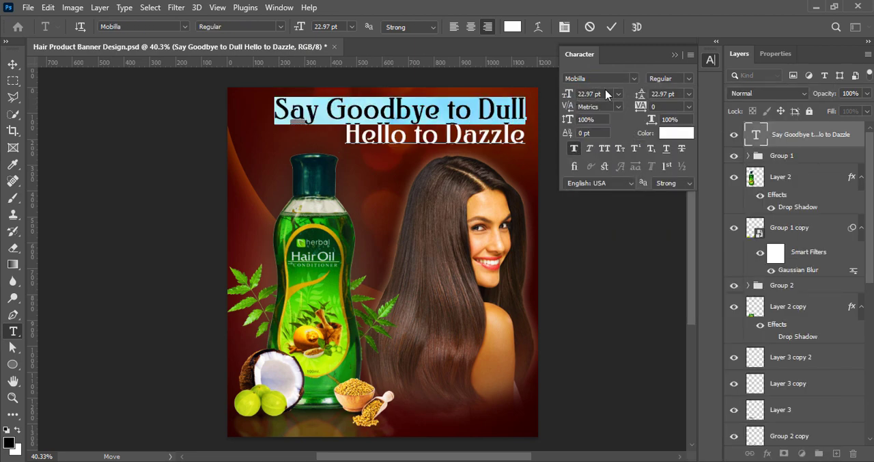
left_click_drag(572, 95, 570, 113)
left_click(611, 27)
key("v")
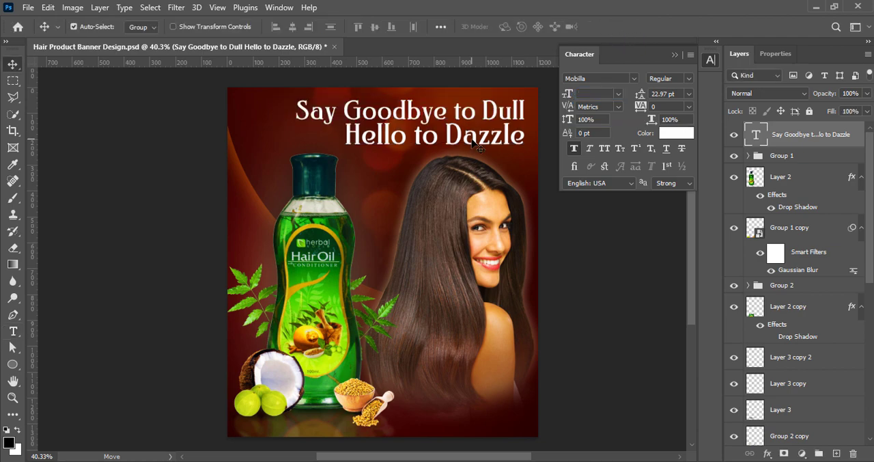
double_click(472, 141)
left_click_drag(298, 112, 530, 110)
left_click_drag(569, 94, 558, 102)
left_click(612, 28)
- Set the leading of the line "Hello to Dazzle" to 24 pt
double_click(403, 140)
left_click_drag(345, 136, 535, 139)
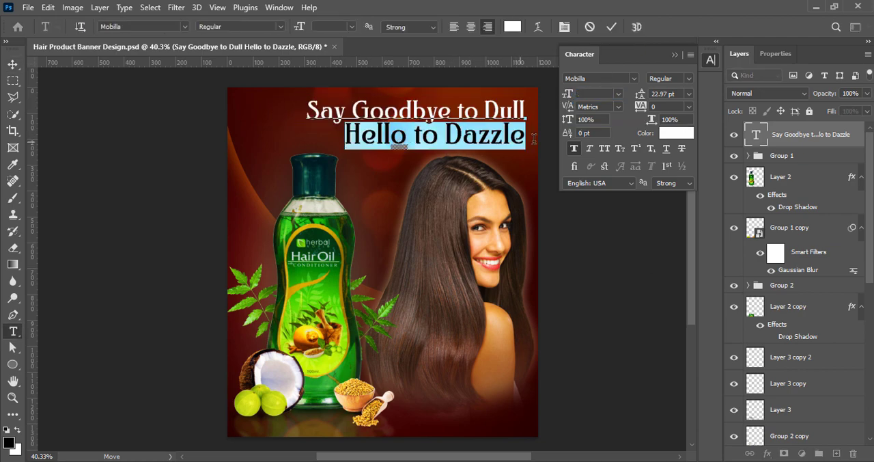
type("24")
left_click(612, 27)
key("v")
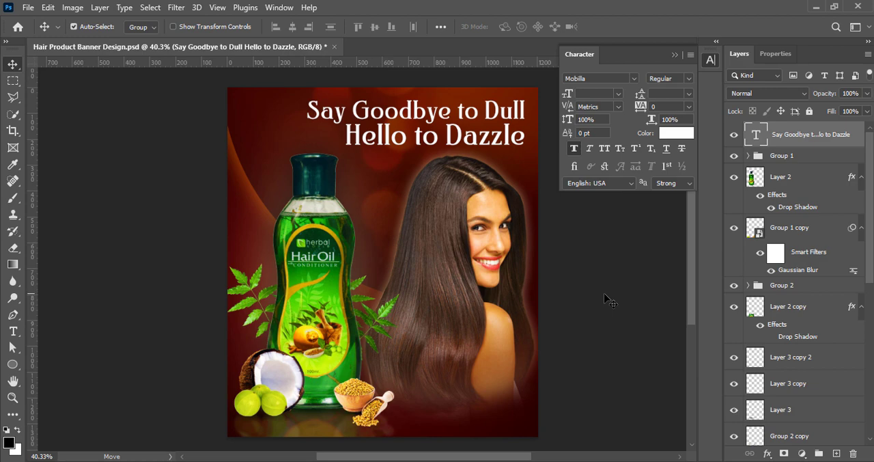
- Recolor the headline text pale yellow
left_click(680, 135)
left_click(332, 361)
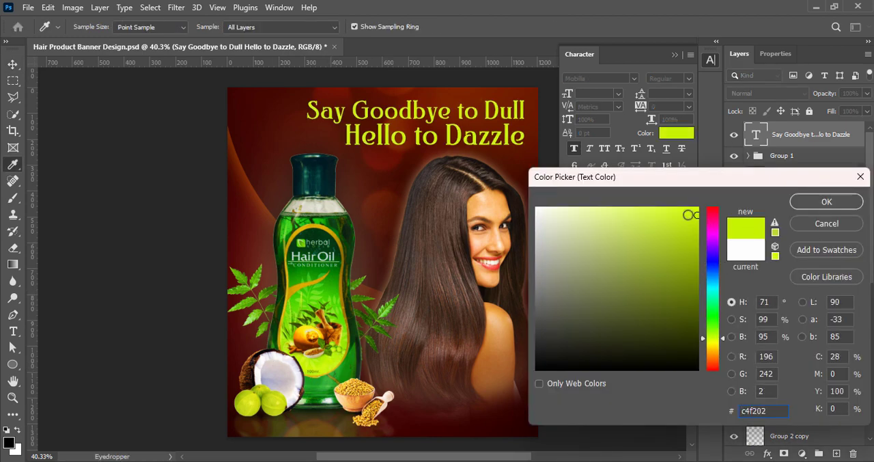
left_click_drag(712, 339, 717, 348)
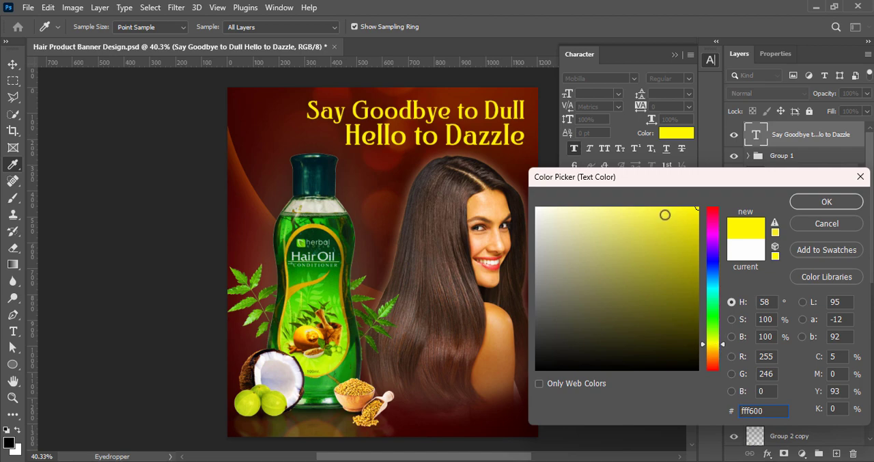
mouse_move(642, 204)
left_mouse_down()
mouse_move(618, 205)
mouse_move(662, 207)
mouse_move(585, 203)
mouse_move(596, 207)
left_mouse_up()
left_click(825, 202)
- Give the headline a black drop shadow with 70% opacity, 138° angle, 9 px distance and 9 px size
right_click(793, 135)
left_click(749, 144)
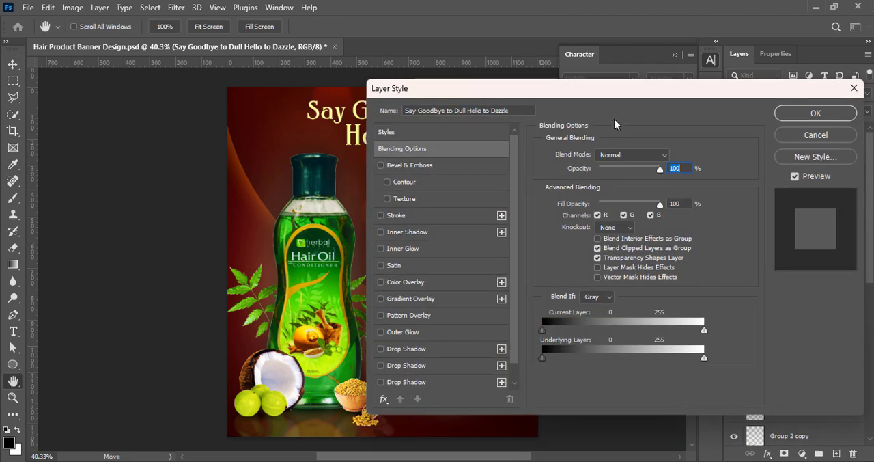
left_click(522, 364)
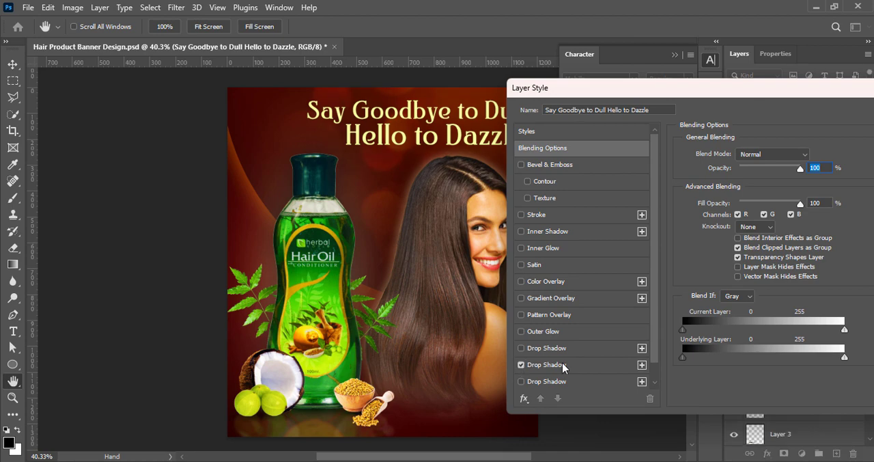
left_click(557, 364)
left_click_drag(736, 240, 735, 235)
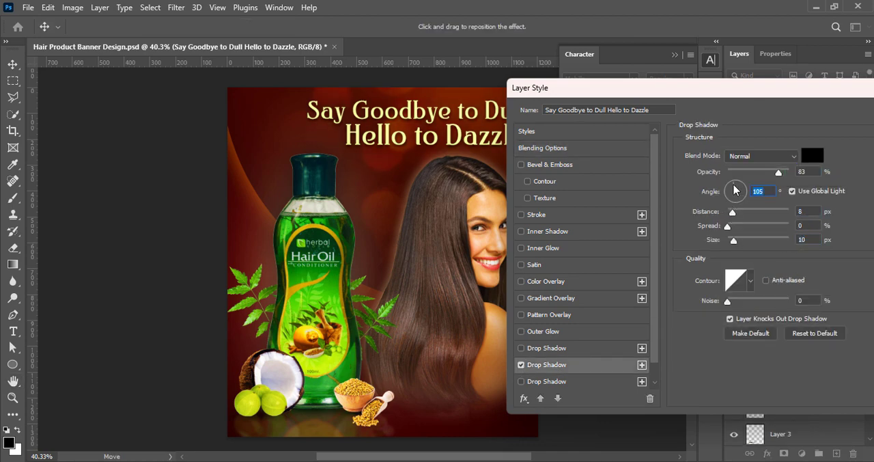
left_click(736, 190)
left_click_drag(734, 241, 733, 246)
left_click(731, 213)
left_click(733, 191)
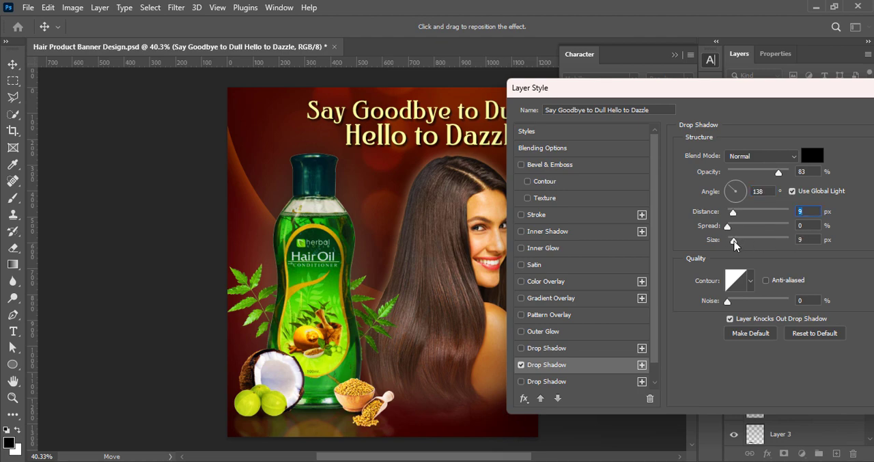
left_click_drag(764, 87, 785, 171)
left_click_drag(800, 256, 796, 258)
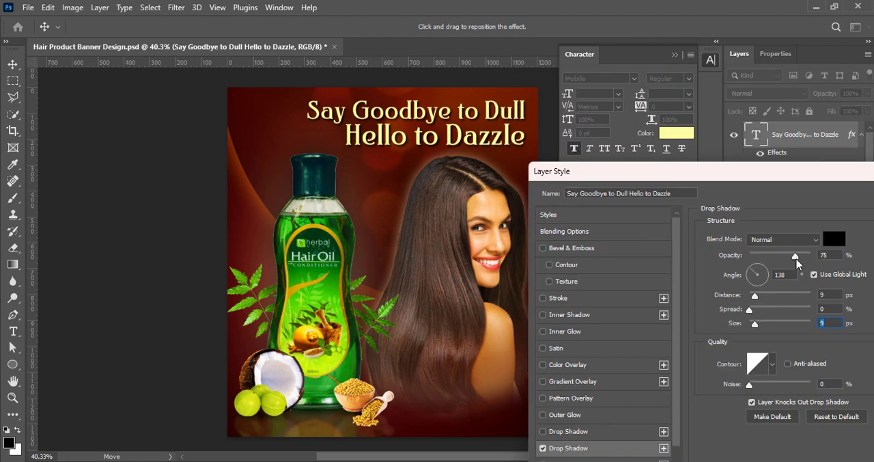
left_click_drag(785, 200, 862, 245)
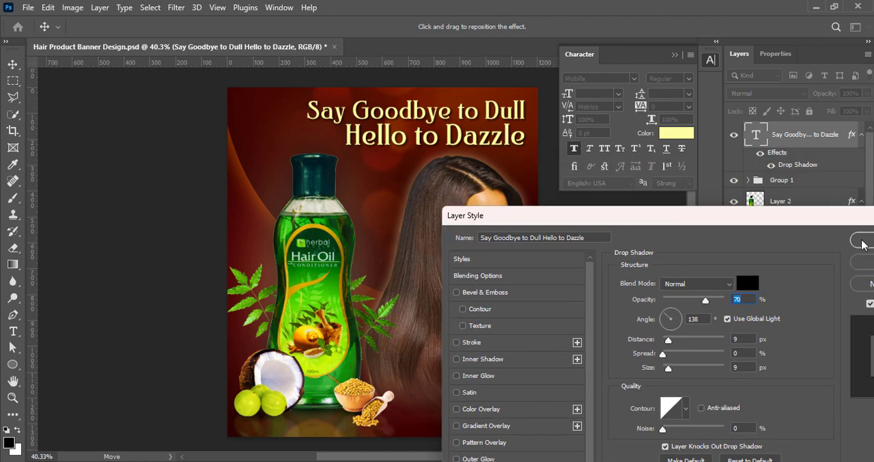
- Add a second black drop shadow to the headline with 90° angle, 0 px distance, 2% spread and 213 px size
left_click(657, 400)
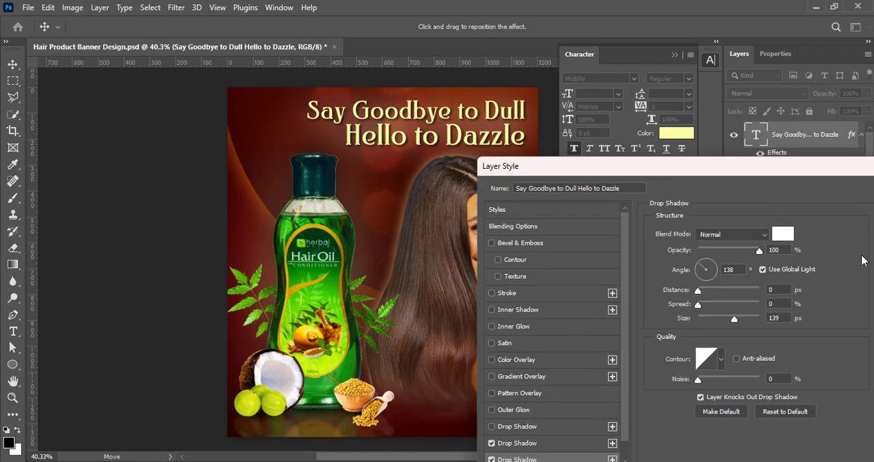
left_click(785, 240)
left_click_drag(547, 362, 497, 391)
left_click(827, 201)
left_click_drag(639, 166, 670, 140)
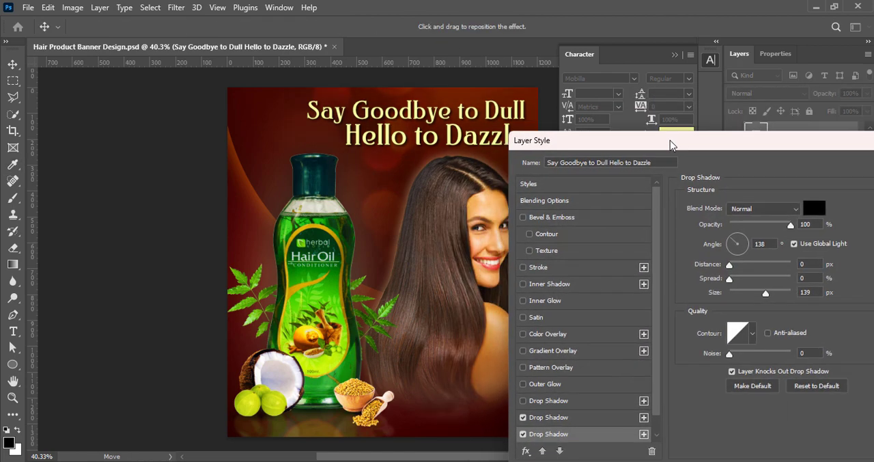
double_click(754, 243)
type("90")
left_click_drag(766, 294, 784, 295)
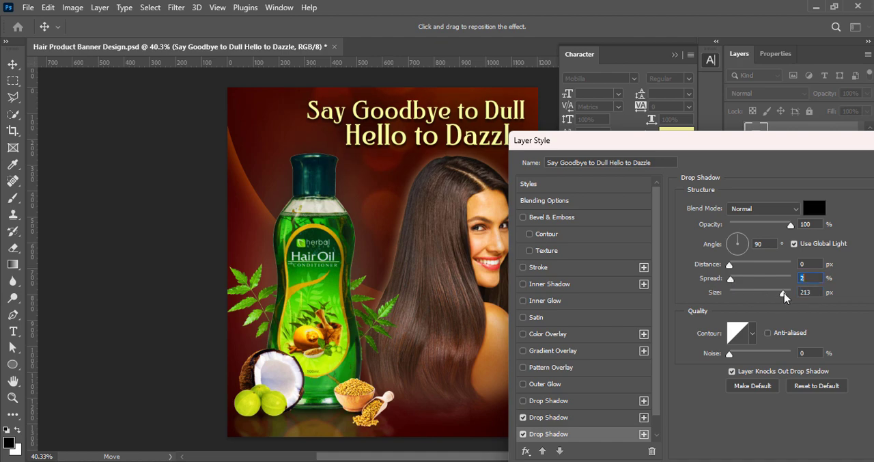
left_click_drag(772, 142, 673, 196)
left_click(861, 219)
- Deselect the headline layer and save the document
left_click(593, 294)
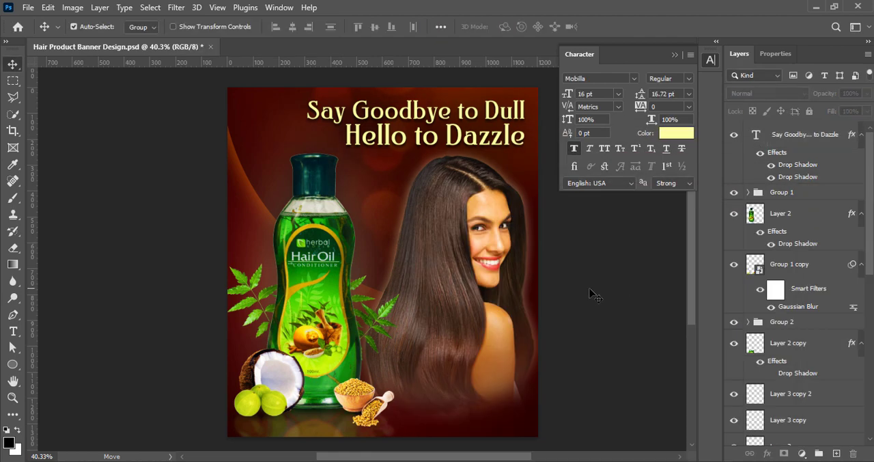
key("ctrl+s")
left_click(587, 287)
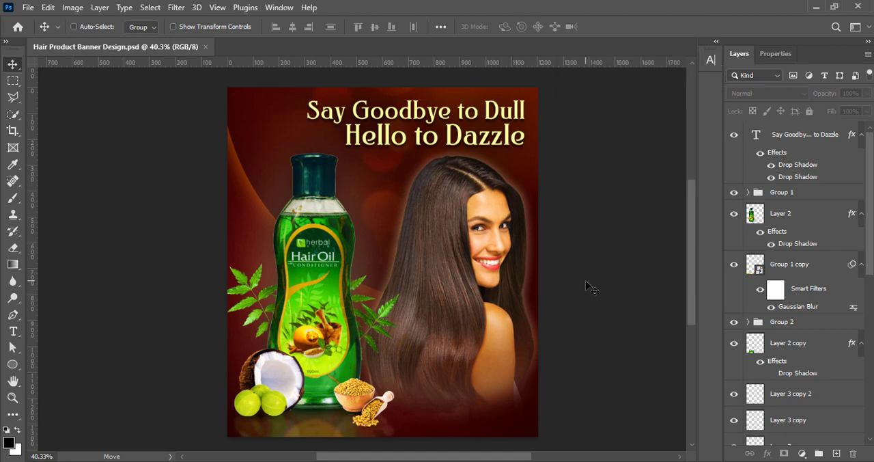
- Set the line "Hello to Dazzle" to 24 pt with 26 pt leading
left_click(710, 59)
left_click(517, 121)
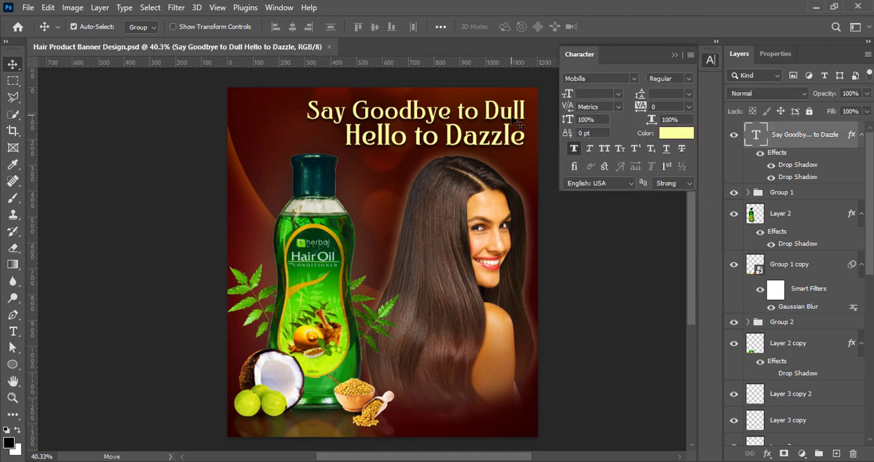
double_click(522, 140)
left_click_drag(524, 141, 344, 139)
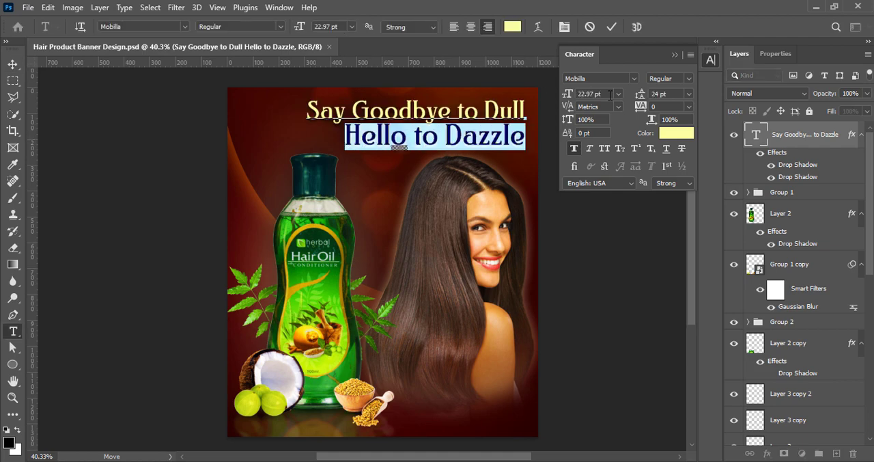
left_click(619, 94)
left_click(605, 207)
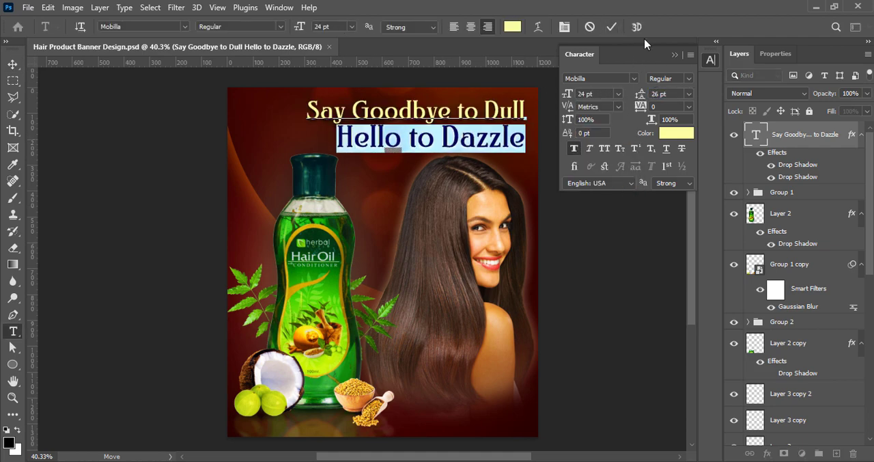
left_click(611, 27)
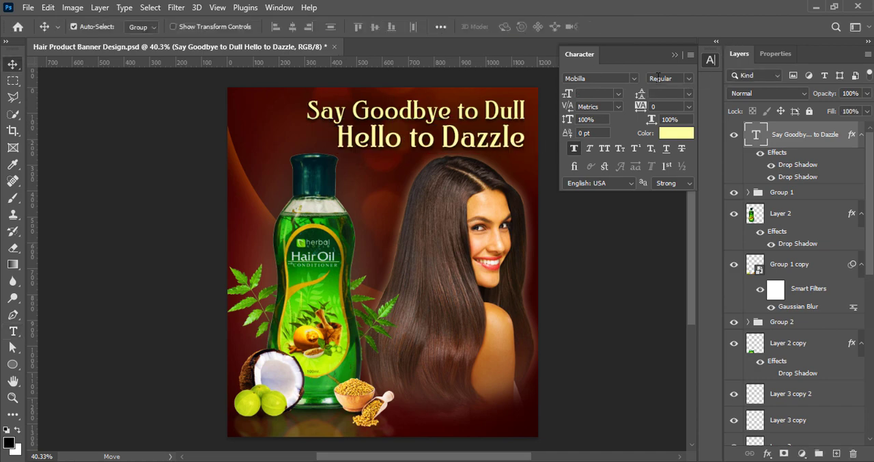
- Turn off faux bold for the headline line "Say Goodbye to Dull" and set its size to 18 pt
double_click(316, 110)
left_click_drag(315, 112, 534, 115)
left_click(574, 149)
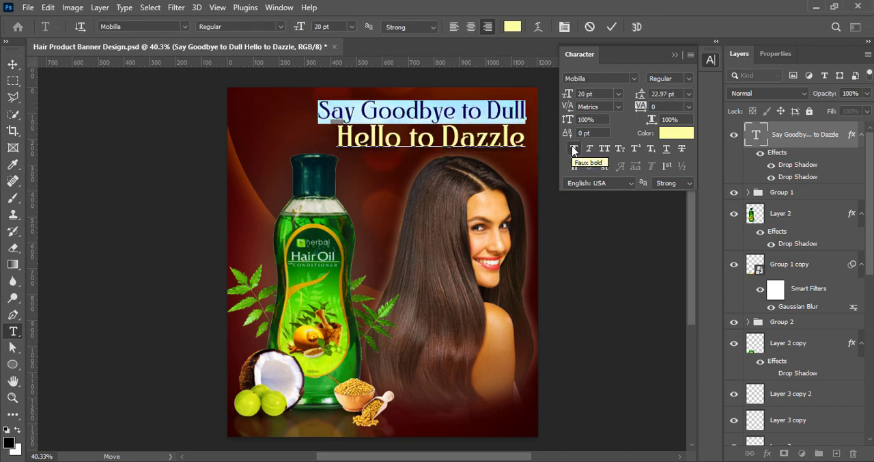
left_click(612, 27)
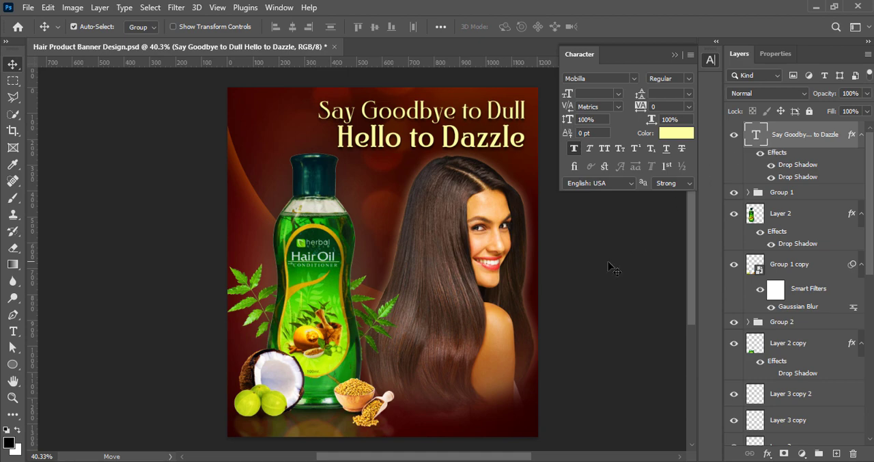
double_click(423, 112)
left_click_drag(337, 110, 527, 115)
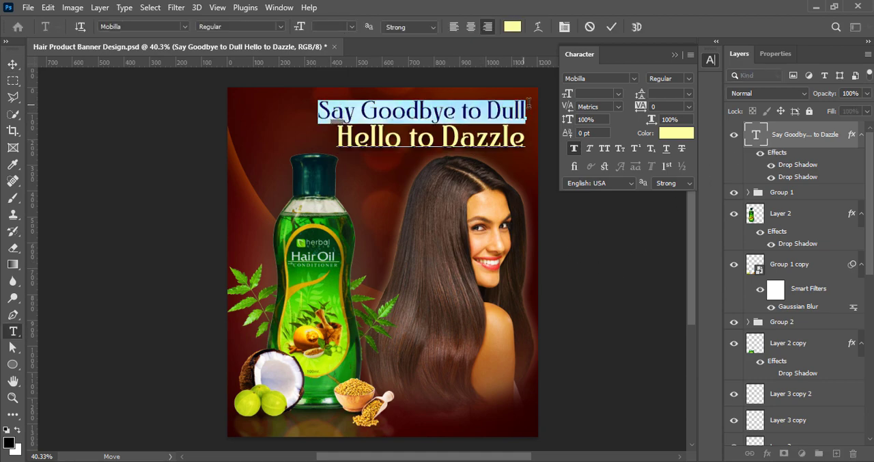
left_click(618, 94)
left_click(596, 199)
left_click(611, 27)
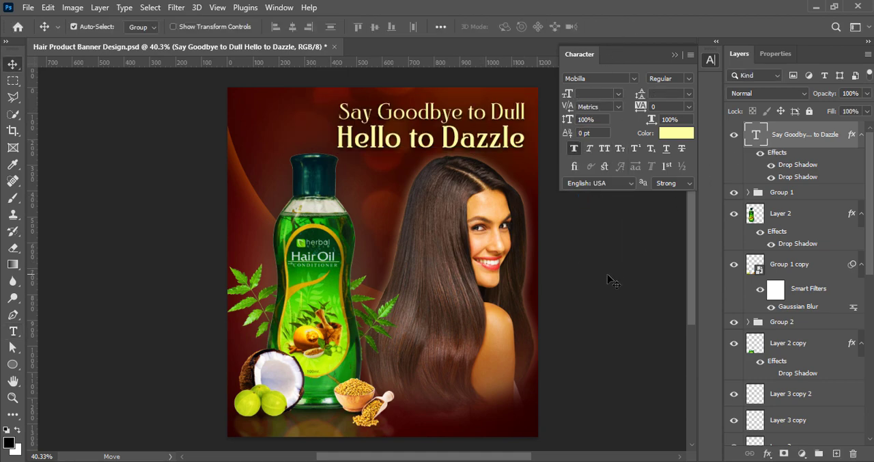
- Nudge the headline slightly up and to the left, then save the document
key("Up")
key("Up")
key("Up")
key("Up")
key("Up")
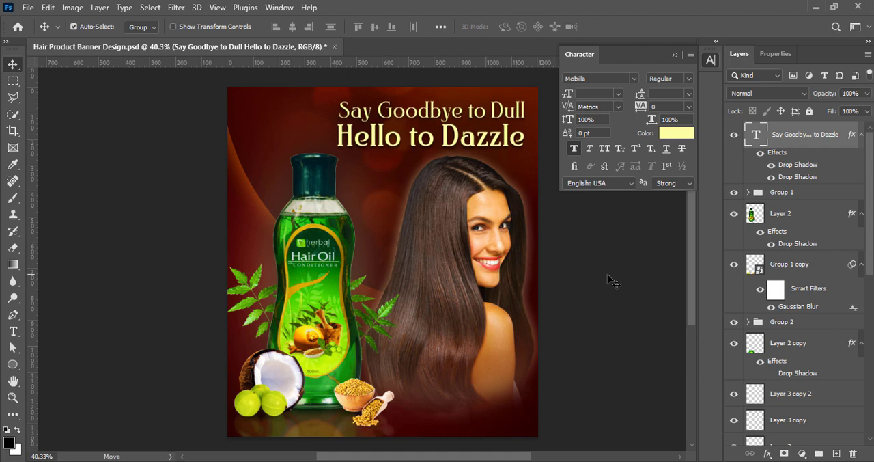
key("Left")
key("Left")
key("Left")
key("Left")
key("Left")
key("Left")
key("Left")
key("Up")
key("Up")
key("Up")
key("Up")
key("Up")
key("Up")
key("Up")
key("Up")
key("Up")
key("Up")
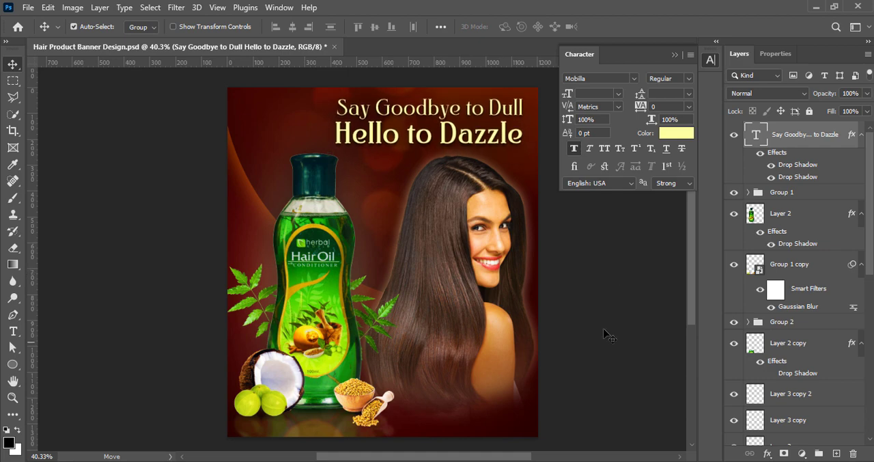
left_click(610, 263)
key("ctrl+s")
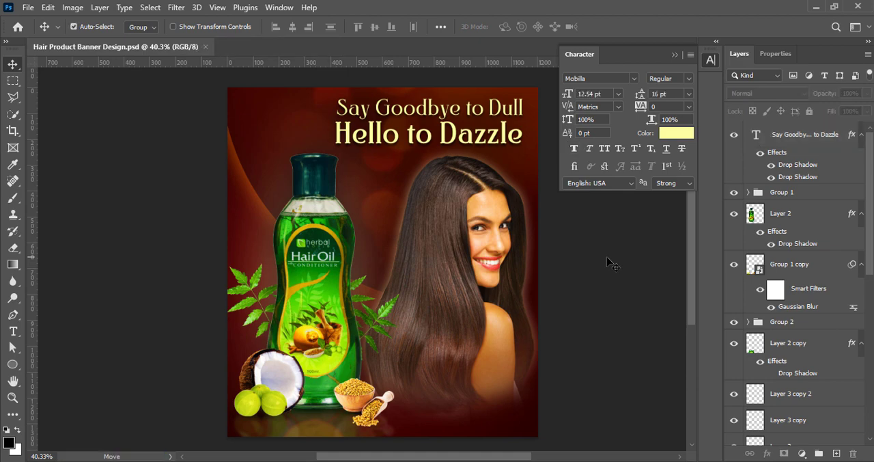
- Add a new text layer reading "ShopNow" and place it near the banner's lower-right corner
left_click(836, 452)
left_click(13, 331)
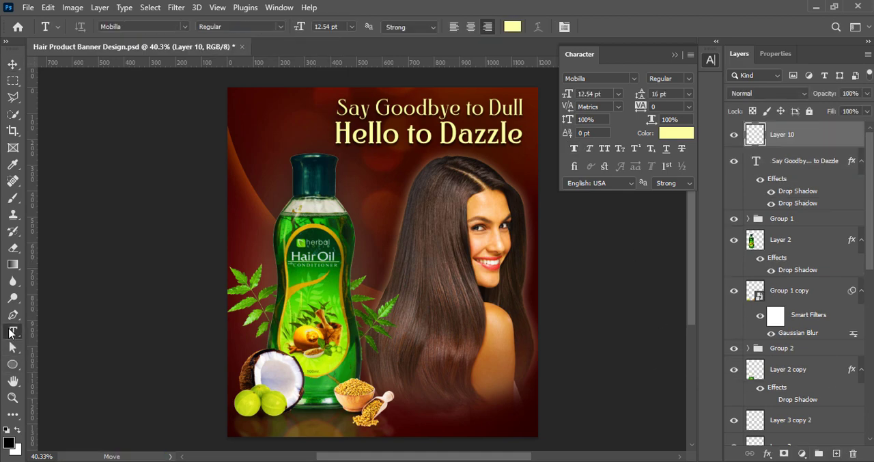
left_click(476, 414)
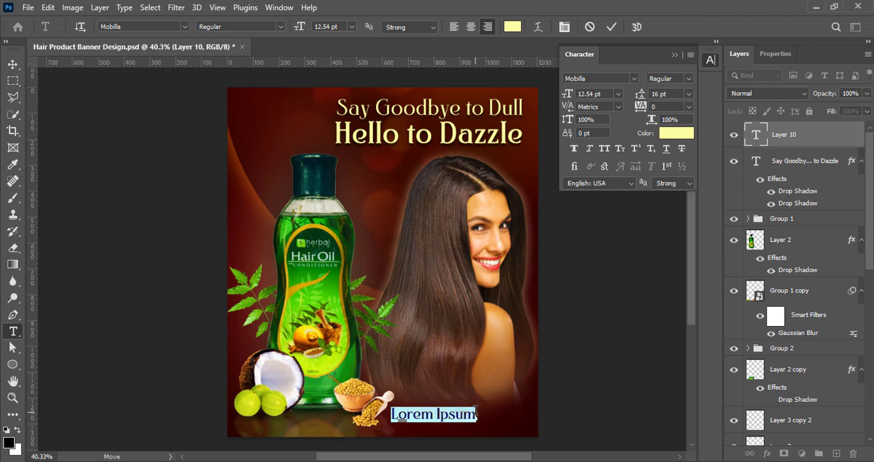
type("Shop")
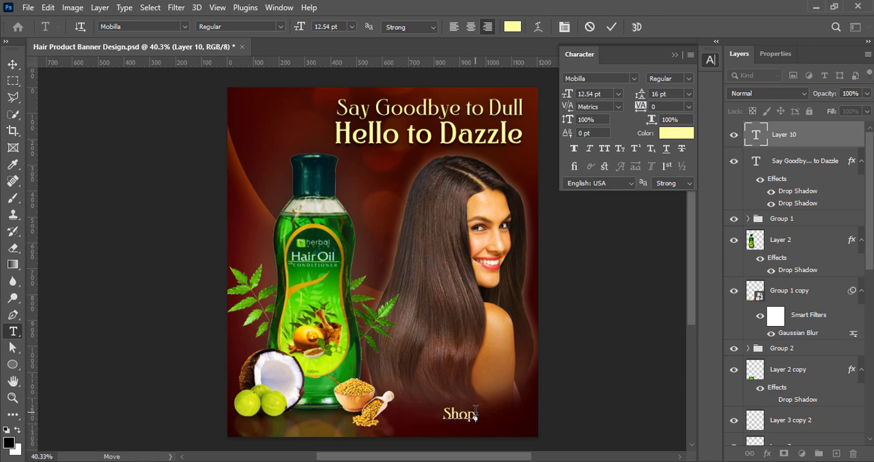
type("Now")
left_click(611, 26)
key("v")
left_click_drag(448, 416, 516, 406)
- Change the font of the "ShopNow" text to Verdana
double_click(488, 407)
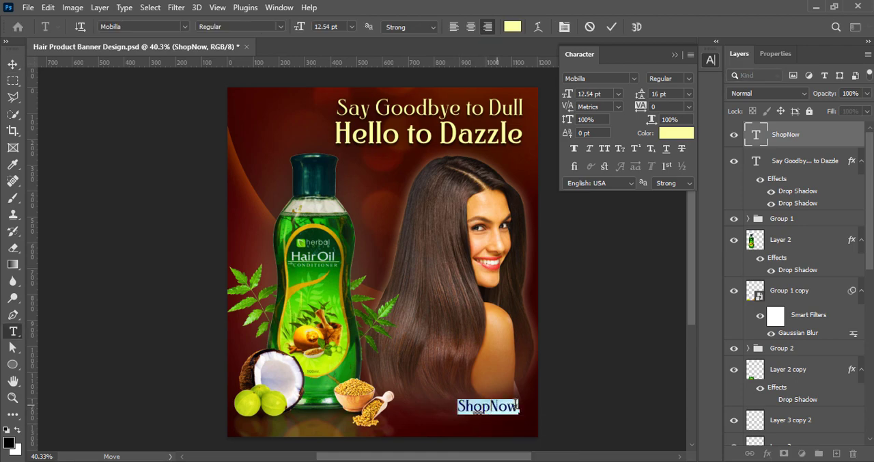
left_click(634, 78)
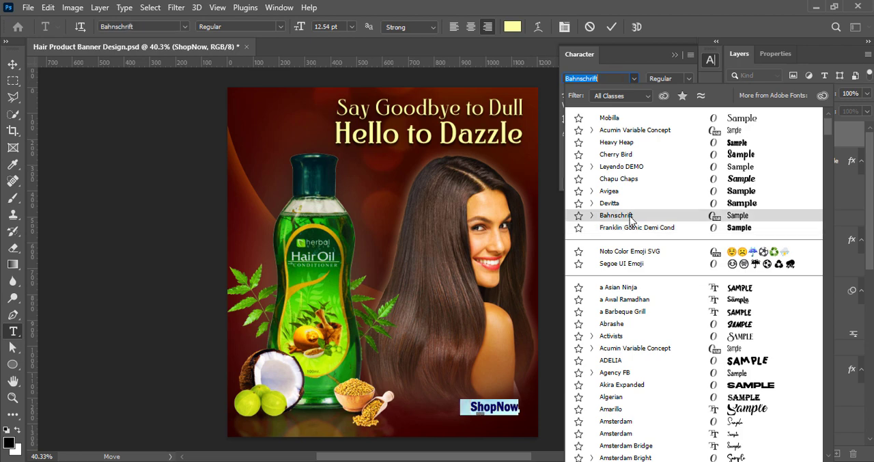
scroll(629, 198, "down", 8)
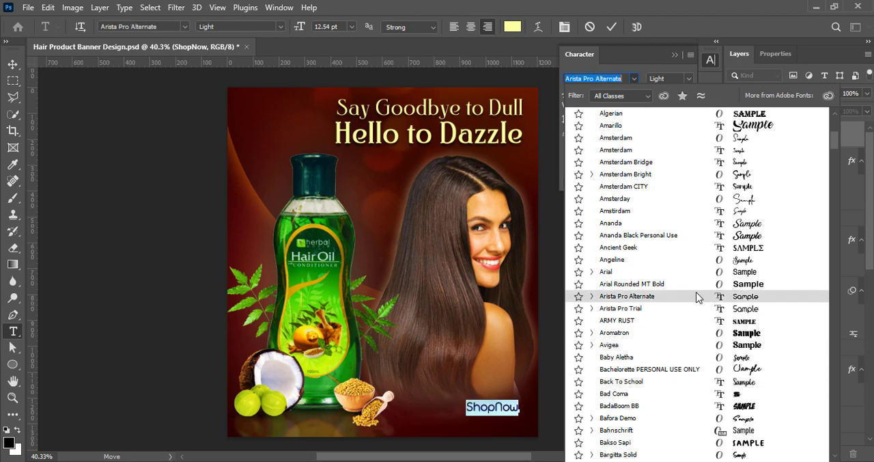
scroll(663, 434, "down", 5)
scroll(662, 430, "down", 20)
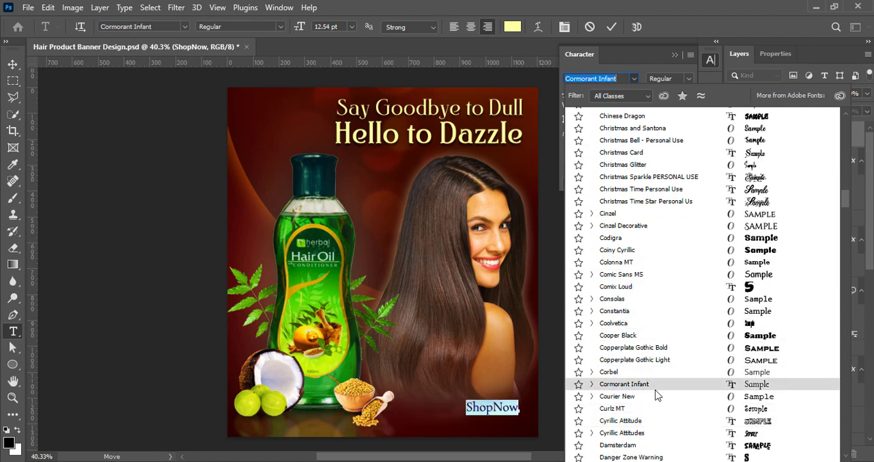
scroll(656, 403, "down", 15)
scroll(655, 417, "down", 5)
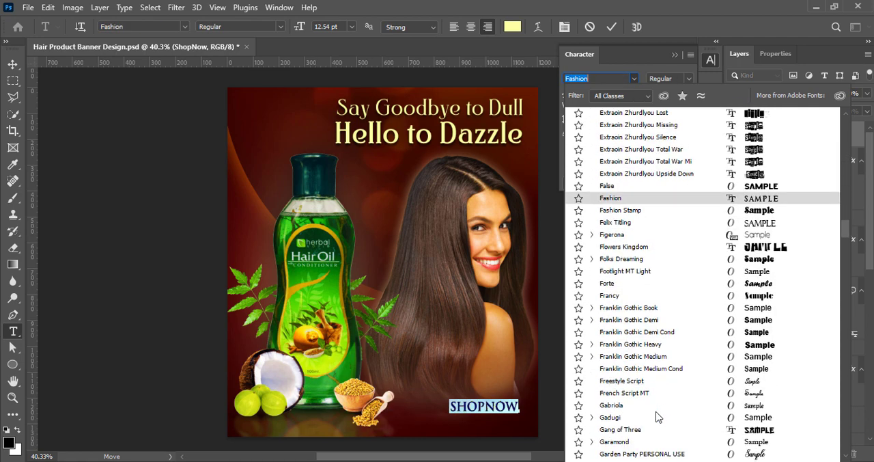
left_click(591, 413)
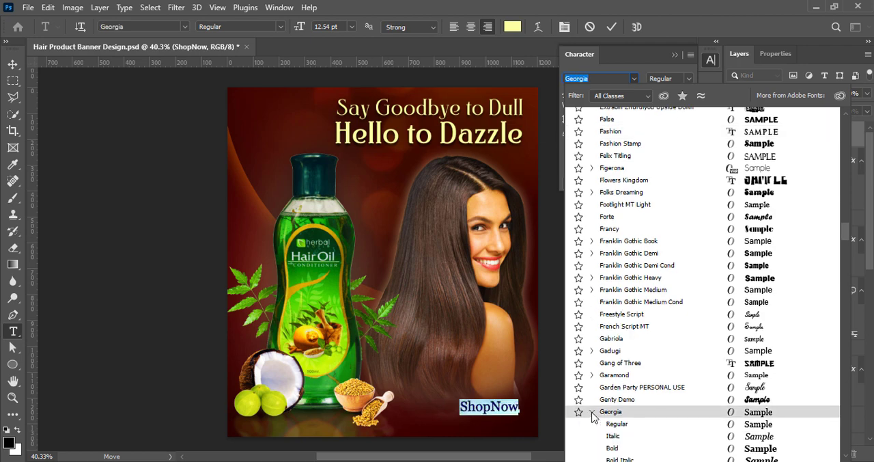
scroll(592, 399, "down", 1)
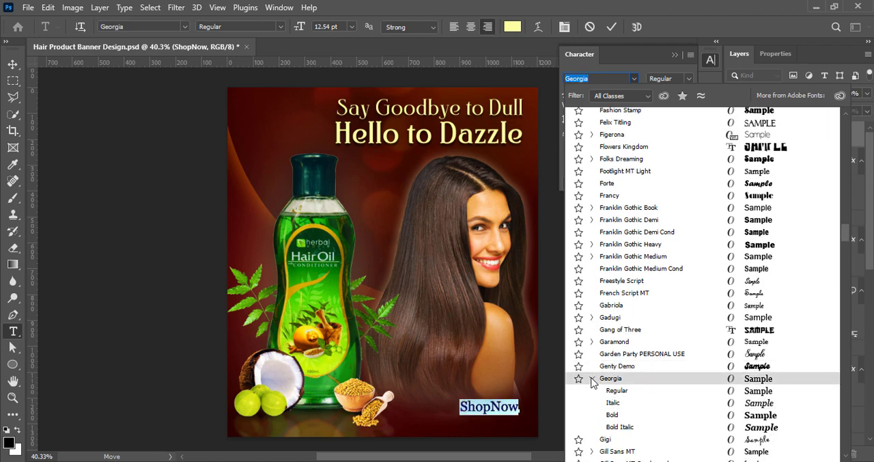
scroll(696, 404, "down", 20)
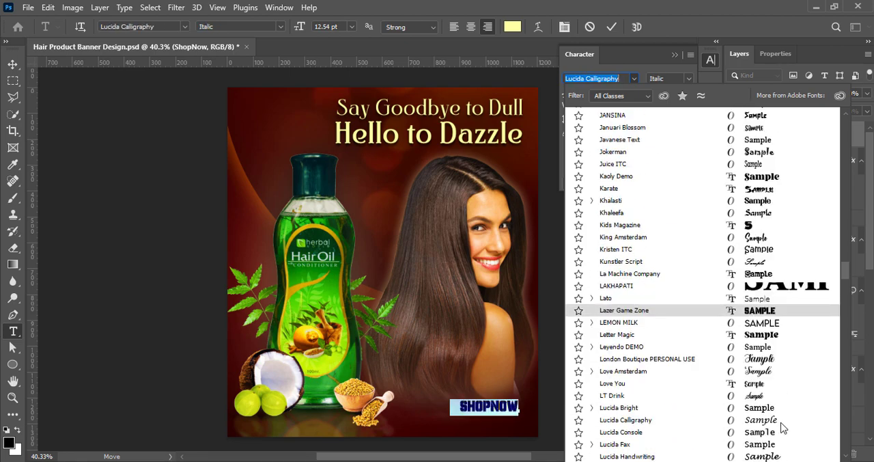
scroll(680, 398, "down", 20)
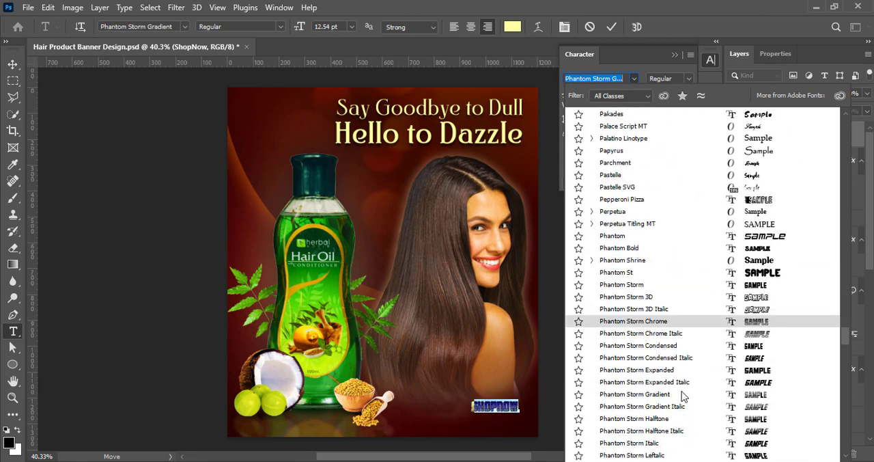
scroll(689, 403, "down", 20)
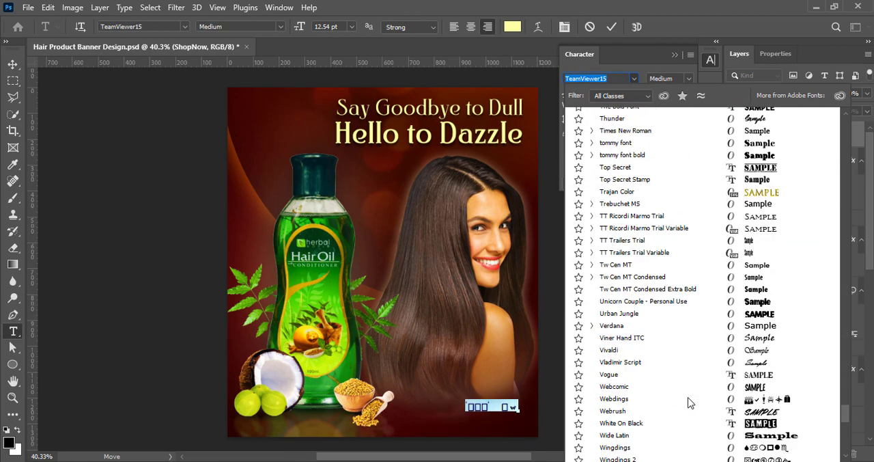
left_click(630, 329)
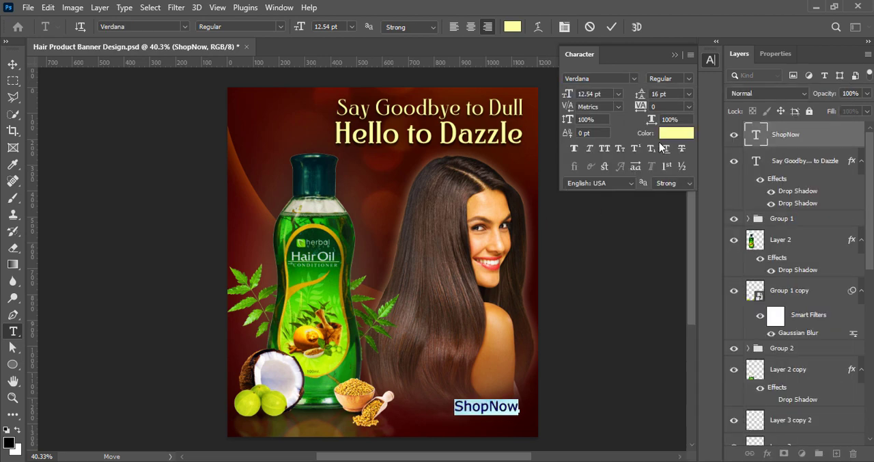
- Set the word "Now" in "ShopNow" to Bold and color the whole text white
left_click(689, 78)
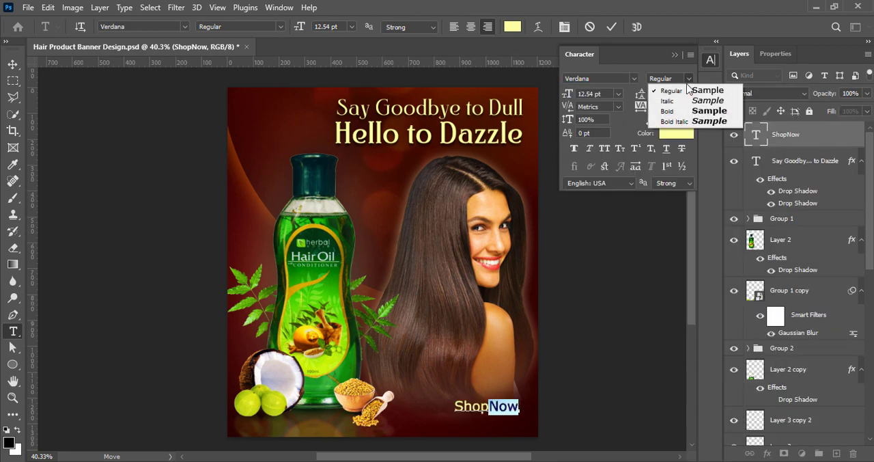
left_click(664, 111)
left_click(612, 28)
double_click(508, 408)
left_click(681, 133)
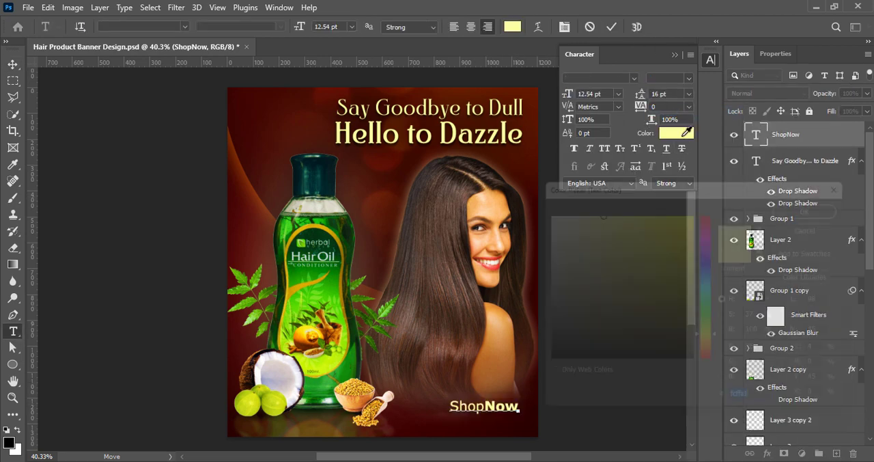
left_click_drag(544, 210, 524, 186)
left_click(824, 203)
left_click(611, 27)
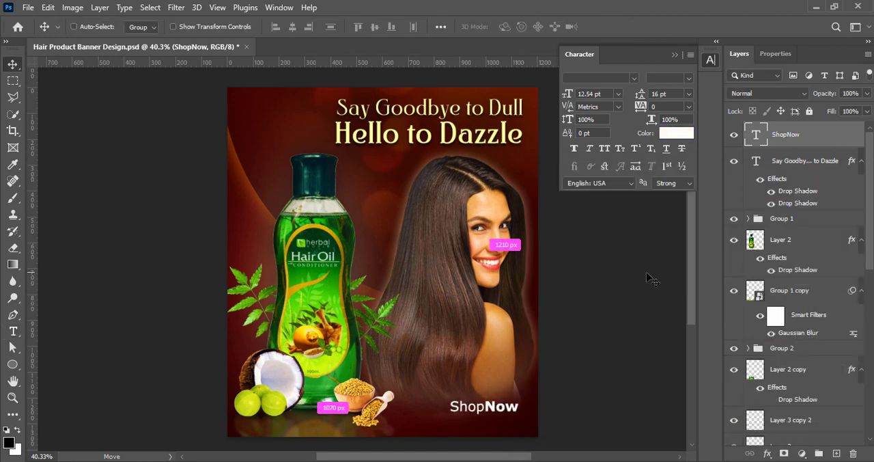
- Reduce the "ShopNow" text to 12 pt and save the document
key("ctrl+t")
left_click_drag(449, 407, 462, 408)
key("Return")
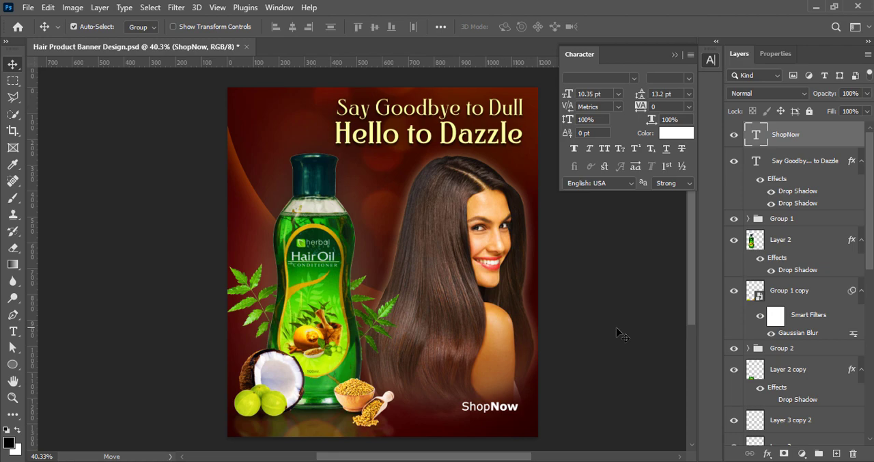
left_click(618, 93)
left_click(601, 170)
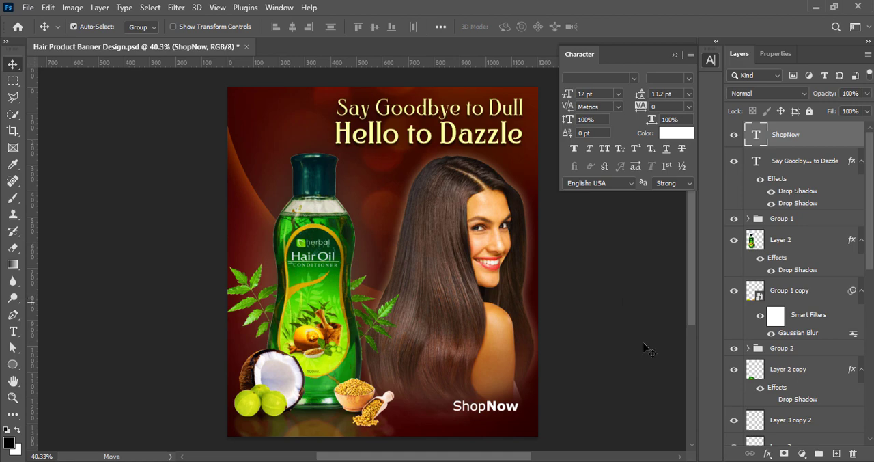
key("ctrl+s")
left_click(836, 453)
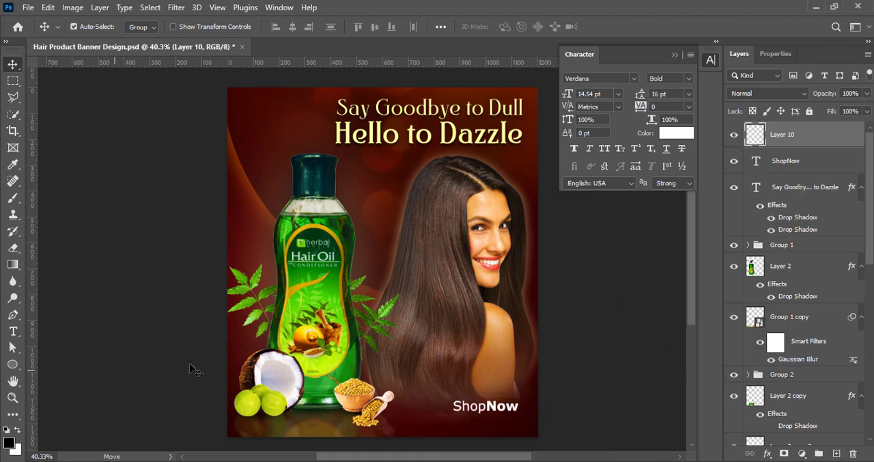
key("t")
left_click(427, 418)
type("www.b")
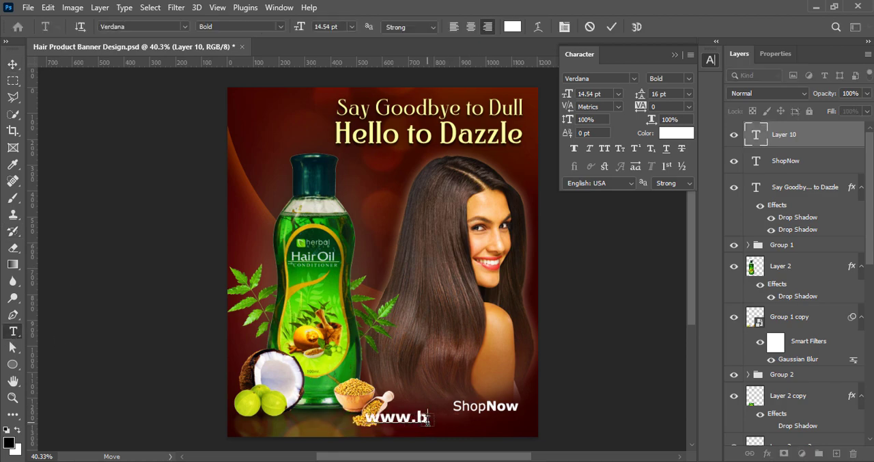
type("randwebsite.com")
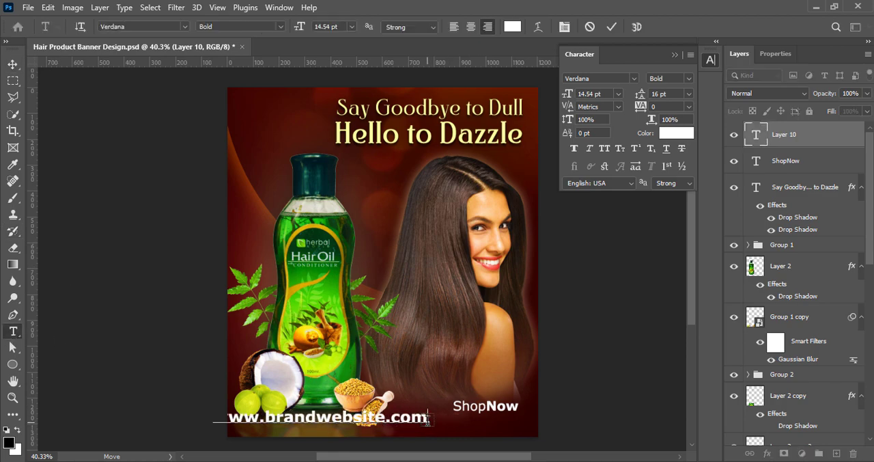
key("ctrl+Return")
left_click_drag(347, 418, 428, 420)
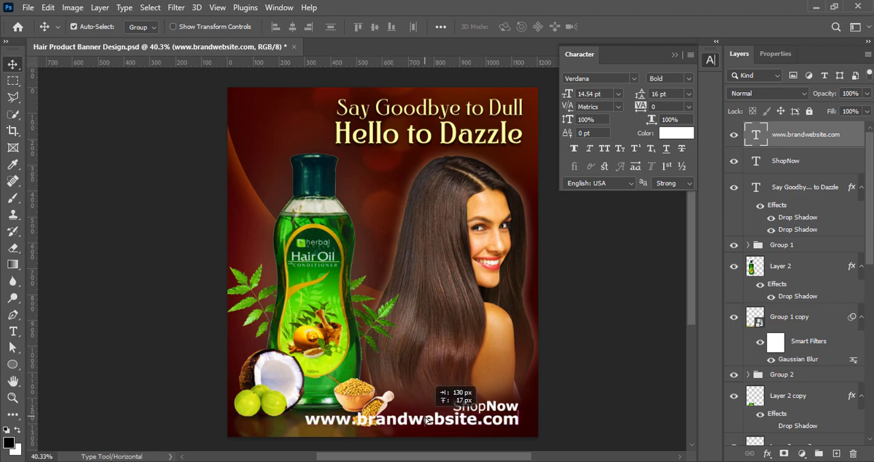
- Set the web address to Regular style at 6 pt and move it up closer beneath "ShopNow"
left_click(689, 79)
left_click(688, 92)
left_click(633, 80)
left_click(615, 25)
left_click(618, 94)
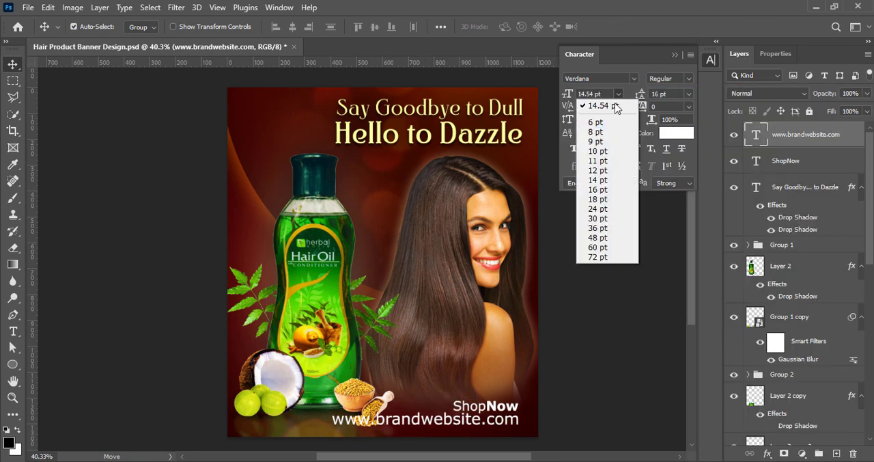
left_click(609, 141)
left_click(619, 95)
left_click(604, 123)
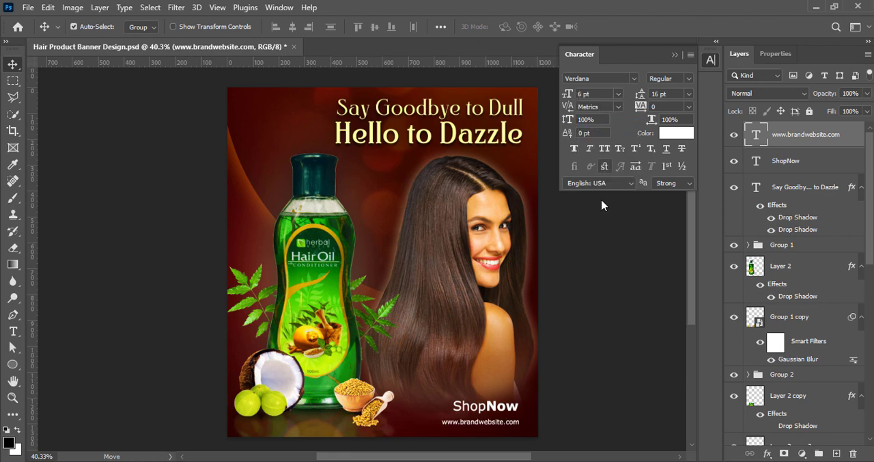
left_click_drag(493, 423, 491, 418)
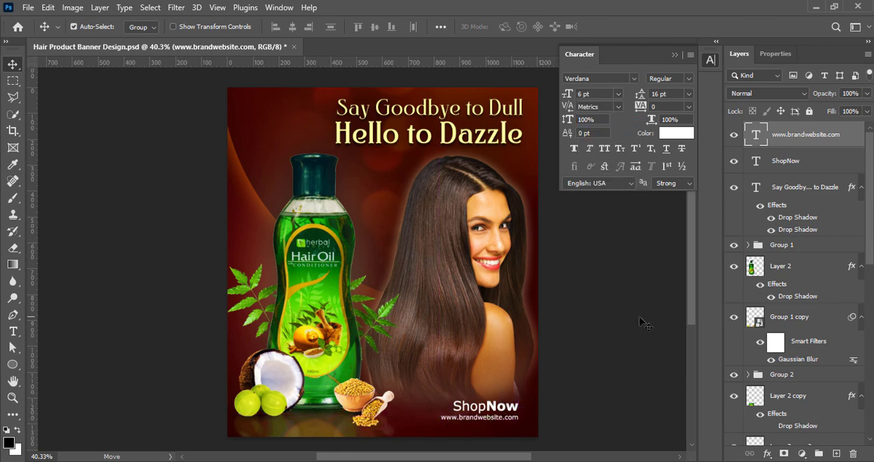
key("Down")
- Enlarge the web address to 7 pt and set its "website" part to Bold
double_click(507, 418)
left_click(618, 94)
left_click(603, 132)
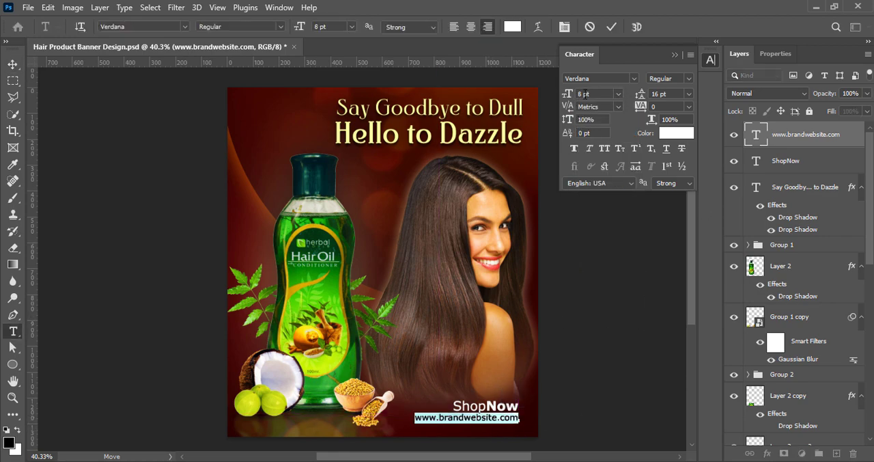
left_click_drag(470, 418, 501, 418)
left_click(690, 78)
left_click(667, 111)
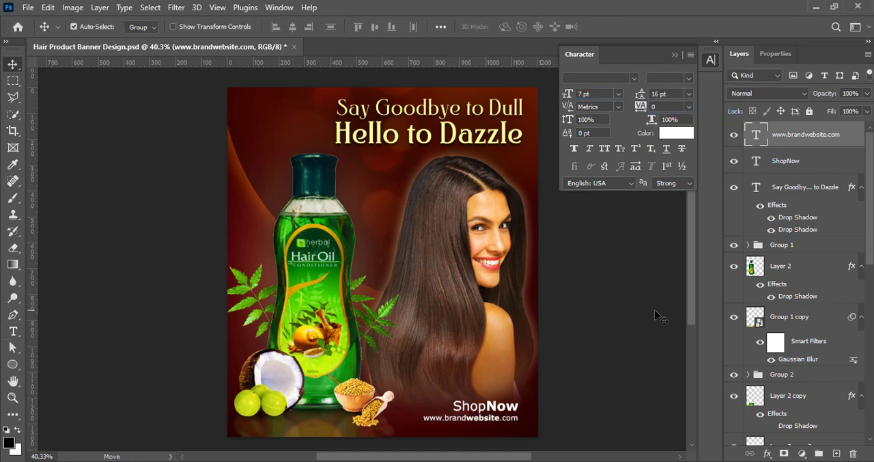
- Save the document, and shift the "ShopNow" and web address texts together slightly to the right
key("ctrl+s")
left_click(811, 162, "shift")
key("ctrl+t")
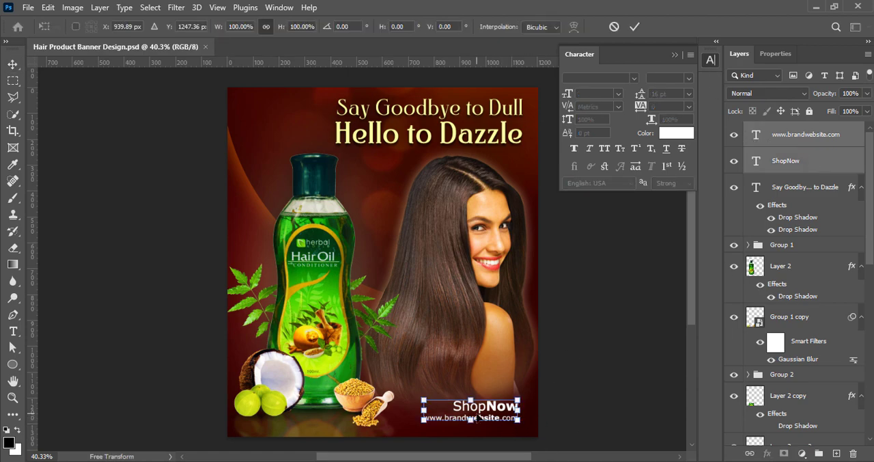
left_click_drag(480, 417, 484, 417)
key("Return")
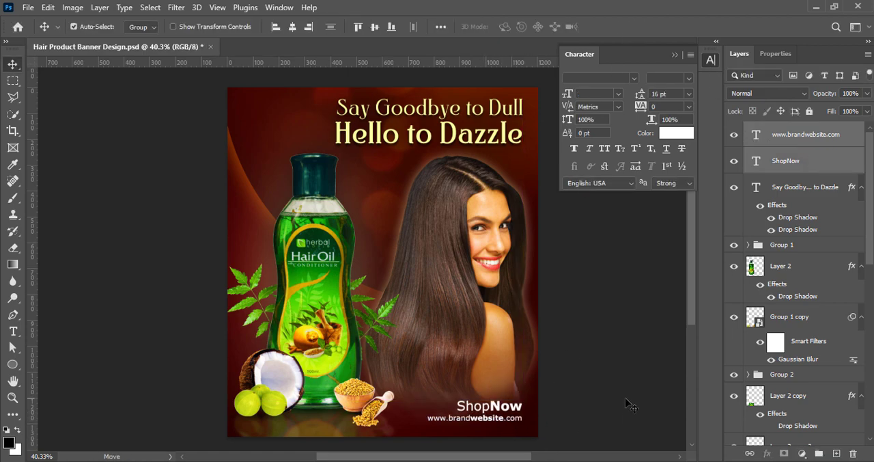
left_click(621, 386)
- Raise the brightness of the Ellipse 2 layer slightly with a Brightness/Contrast adjustment
left_click(545, 421)
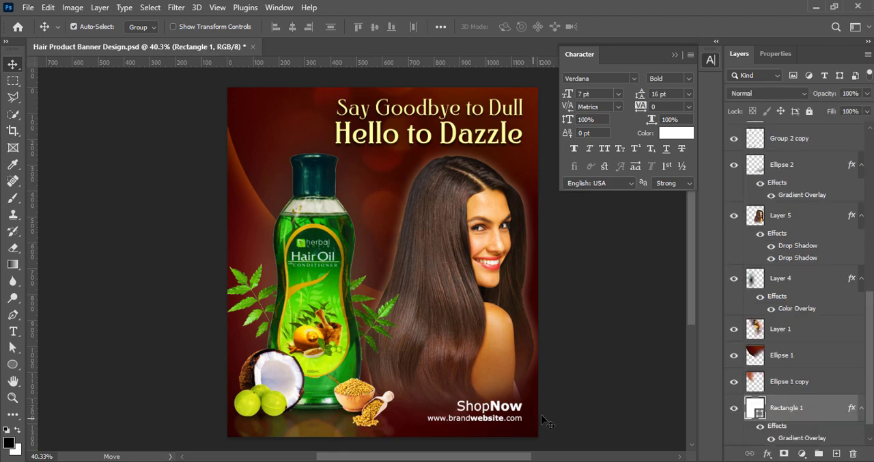
left_click(73, 8)
mouse_move(92, 43)
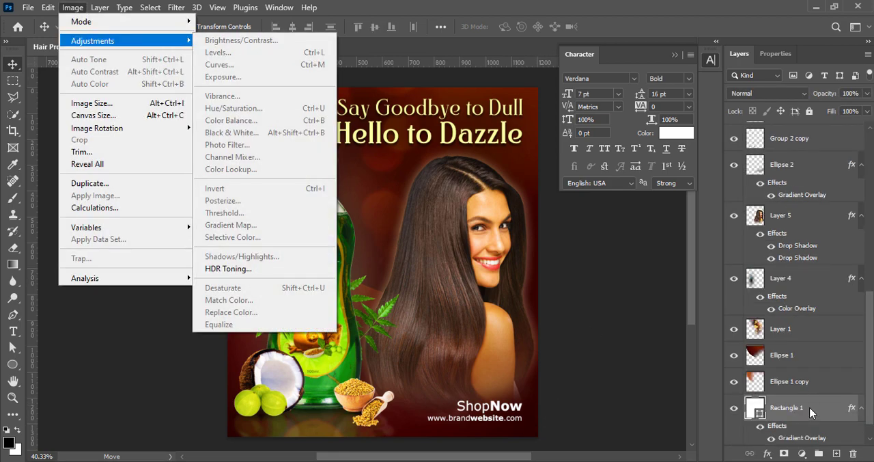
left_click(758, 171)
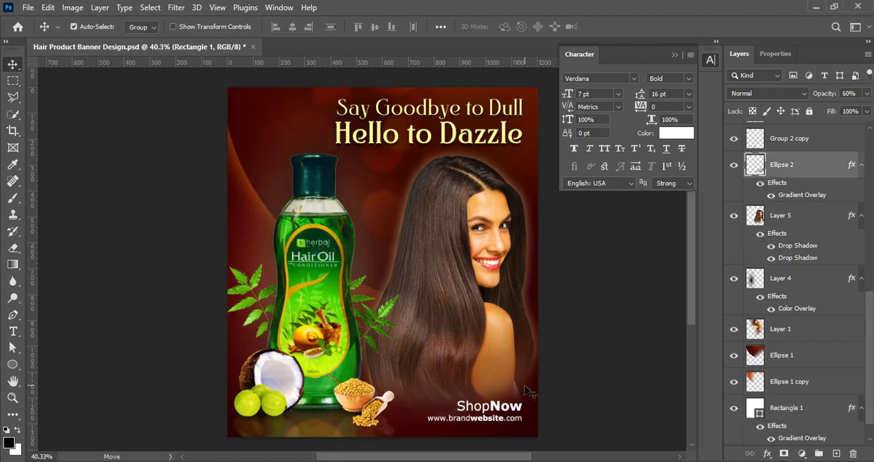
left_click(73, 7)
mouse_move(92, 39)
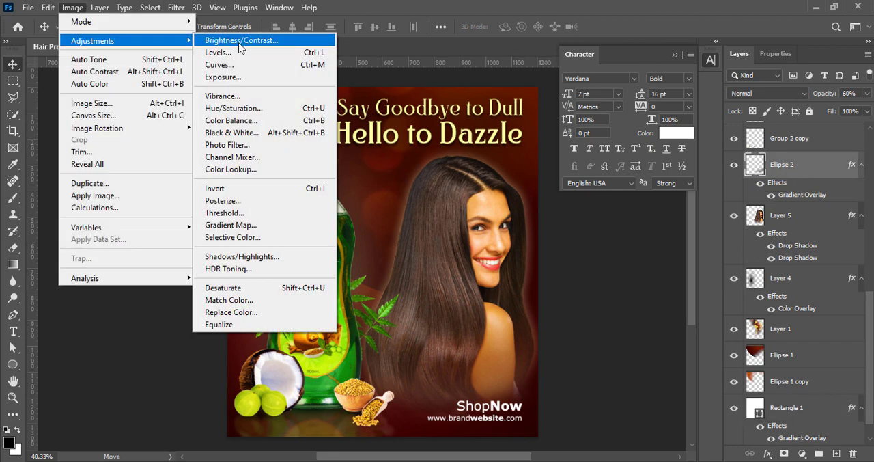
left_click(246, 38)
left_click_drag(629, 67, 642, 66)
left_click(731, 51)
key("v")
left_click(641, 269)
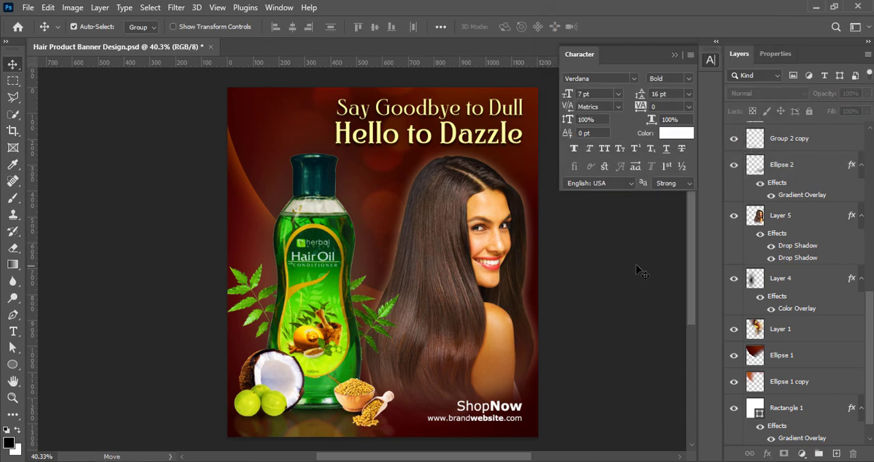
- Save the document, and add a black drop shadow at maximum opacity to the "ShopNow" text
key("ctrl+s")
left_click(517, 408)
double_click(827, 137)
left_click(547, 279)
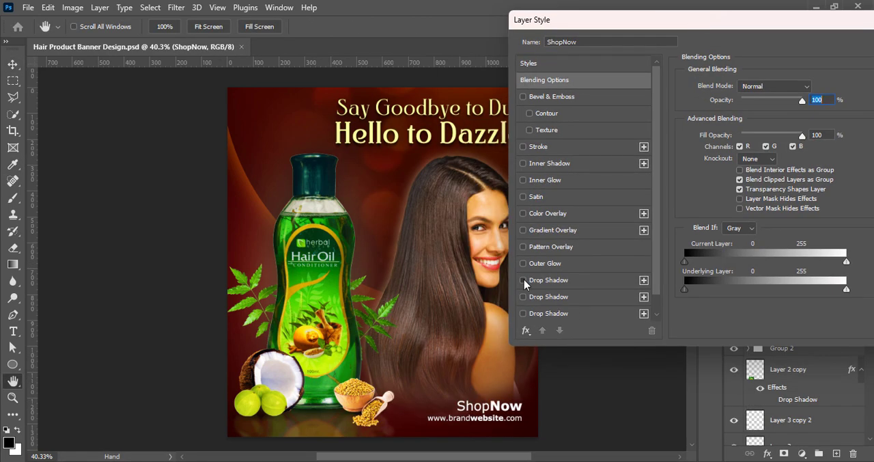
left_click(814, 87)
left_click(826, 201)
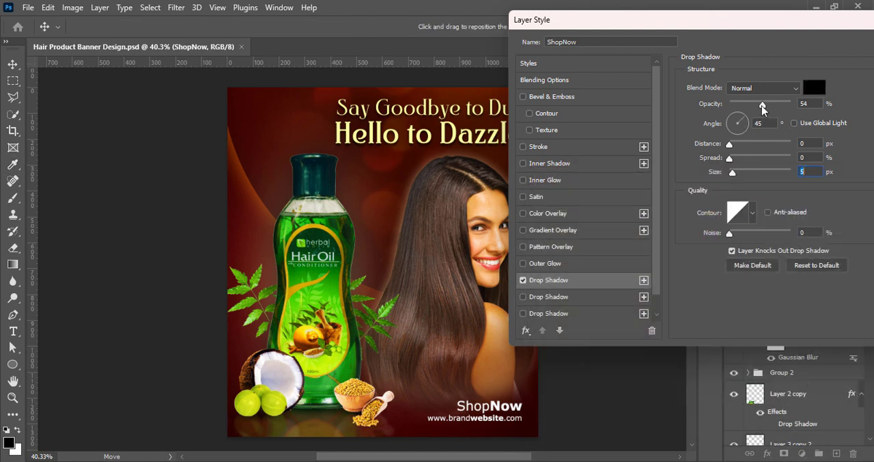
left_click_drag(763, 103, 791, 104)
left_click(736, 176)
left_click_drag(734, 13, 571, 14)
left_click(795, 45)
scroll(798, 179, "up", 1)
right_click(756, 132)
left_click(757, 139)
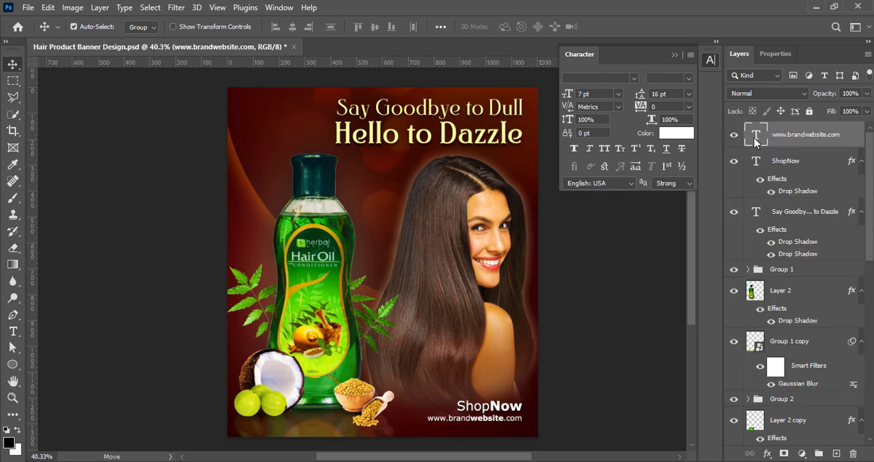
left_click(360, 281)
key("Return")
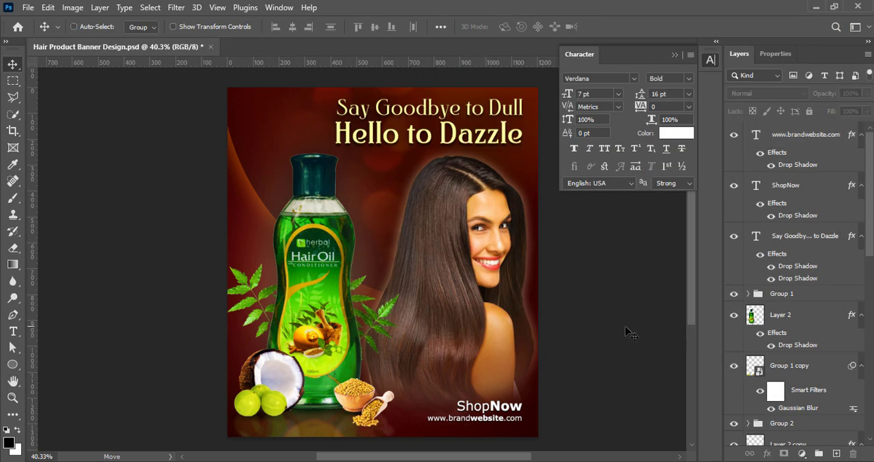
left_click(607, 297)
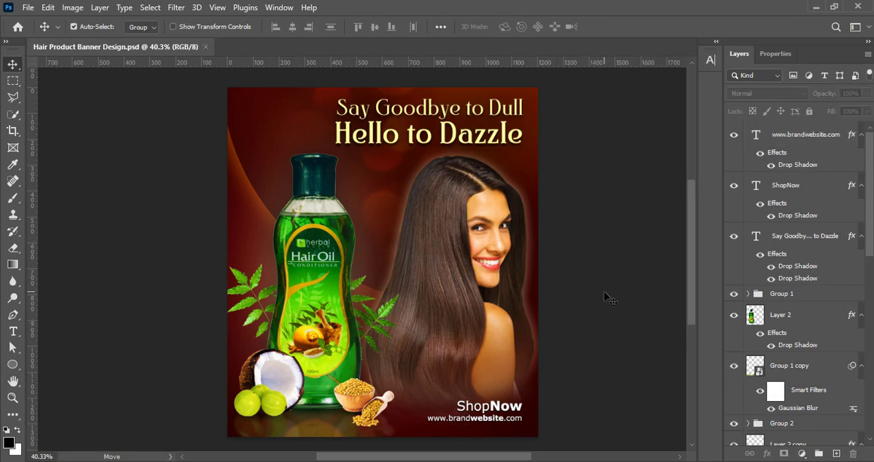
- Start a Hue/Saturation adjustment on the model's layer with the Increase Saturation preset
left_click(481, 258)
left_click(72, 7)
mouse_move(109, 40)
left_click(232, 108)
left_click(673, 121)
left_click(674, 156)
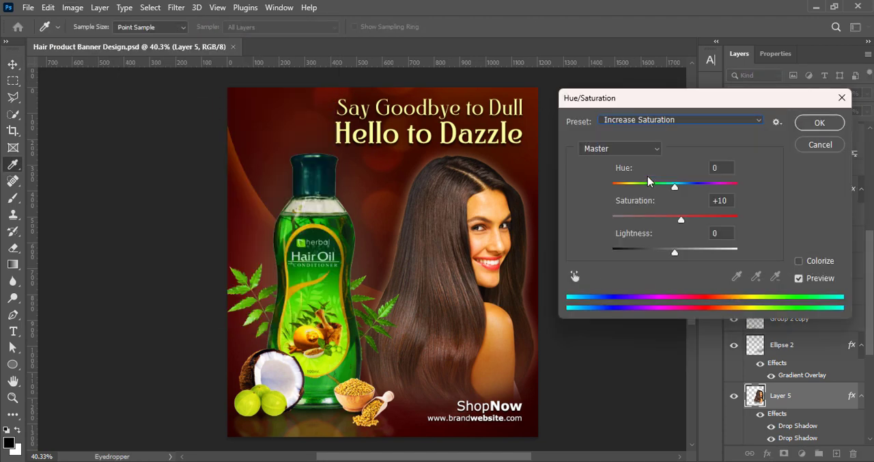
- Try alternative Hue/Saturation presets on the model, including Strong Saturation
left_click(676, 121)
left_click(676, 146)
left_click(674, 121)
left_click(674, 234)
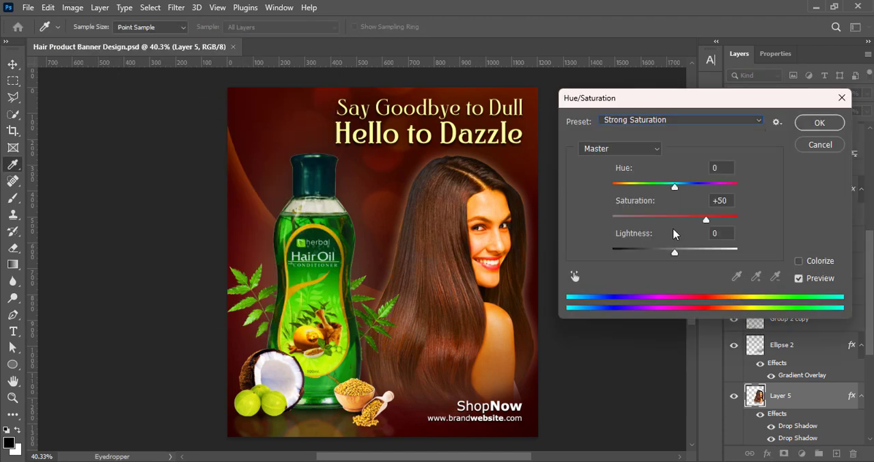
- Apply the Increase Saturation preset with saturation +10 to the model and save the document
left_click(666, 124)
left_click(650, 180)
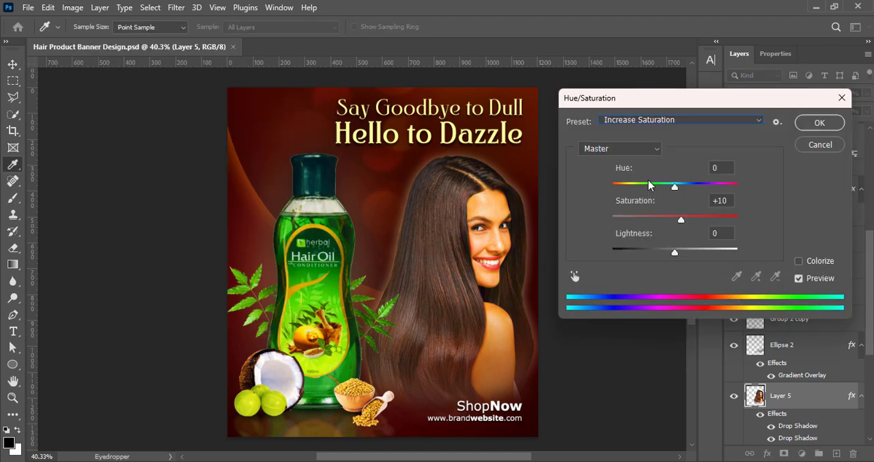
left_click(818, 123)
key("v")
left_click(626, 248)
key("ctrl+s")
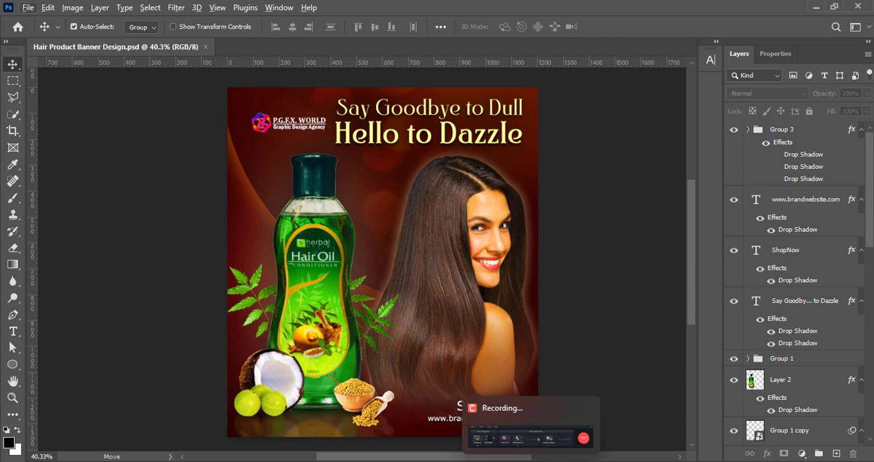
- Move and shrink the P.G.F.X. WORLD logo into the banner's upper-left corner, and save the document
left_click_drag(285, 135, 265, 104)
key("ctrl+t")
key("Left")
key("Left")
key("Left")
key("Left")
key("Left")
key("Left")
key("Left")
key("Left")
key("Left")
key("Left")
key("Left")
key("Left")
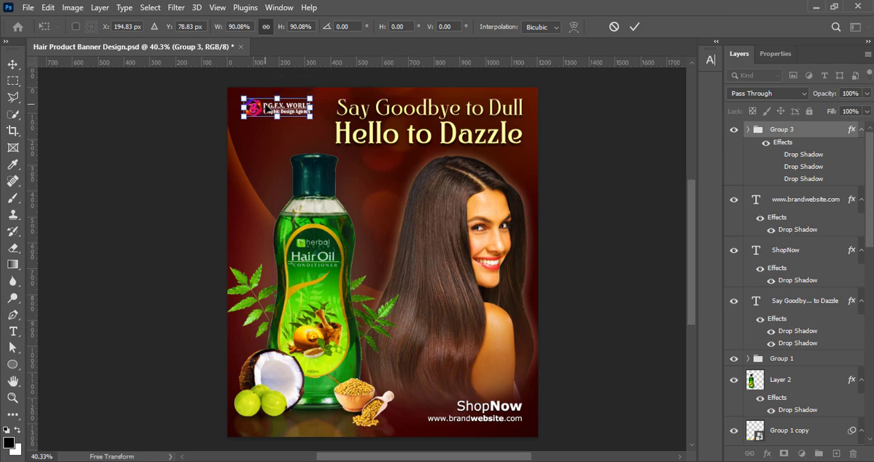
left_click_drag(310, 118, 304, 116)
left_click(635, 27)
key("ctrl+s")
- Recolour the word "website" in the web address to bright yellow, #ecff1e
scroll(640, 198, "down", 1)
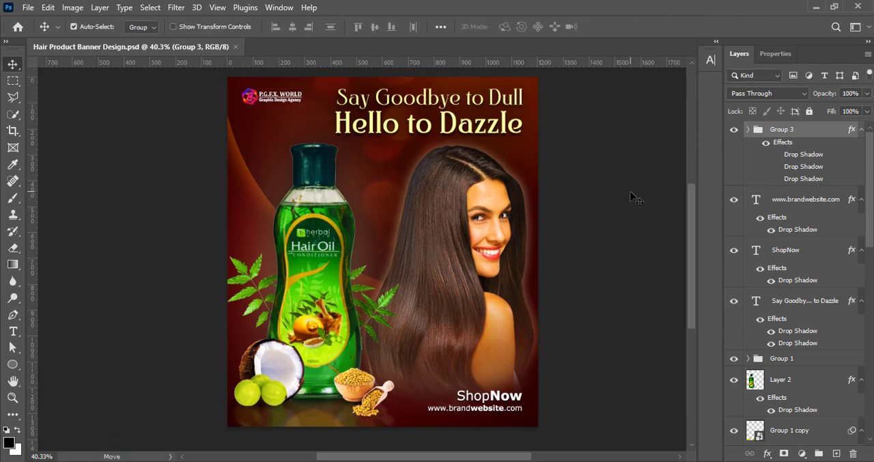
left_click(492, 410, "ctrl")
right_click(752, 203)
left_click(744, 179)
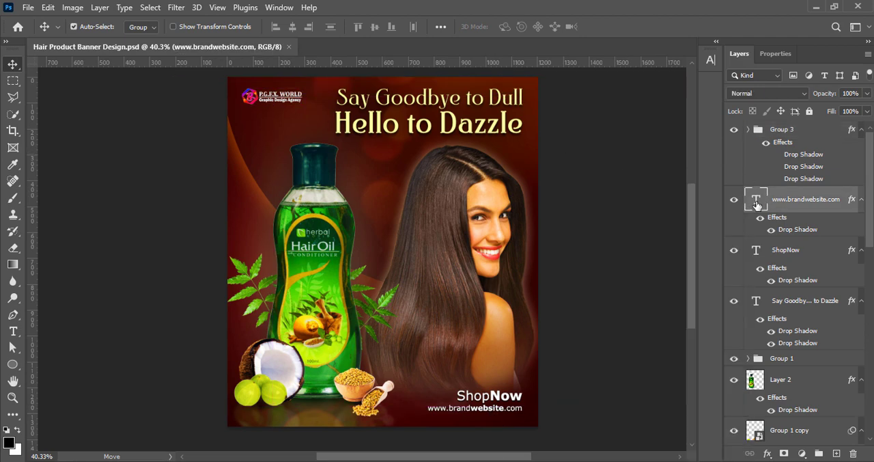
double_click(756, 202)
left_click_drag(472, 408, 505, 409)
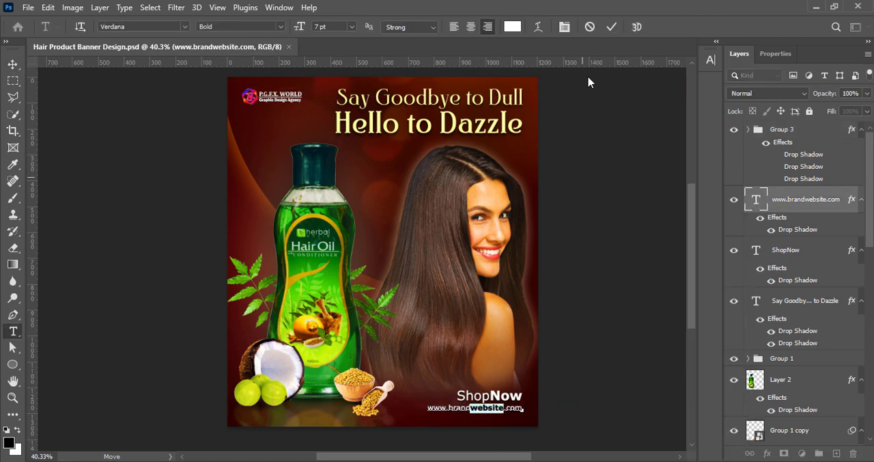
left_click(513, 27)
left_click(448, 121)
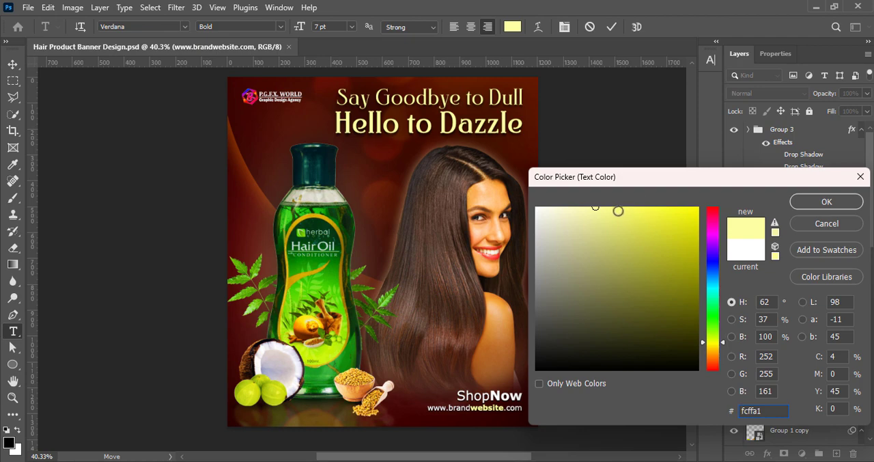
left_click_drag(619, 211, 679, 206)
left_click_drag(714, 344, 713, 342)
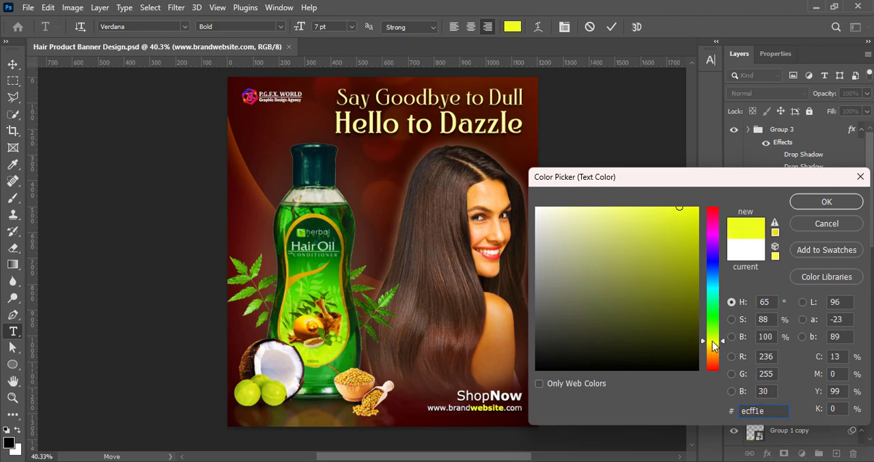
left_click(822, 205)
key("v")
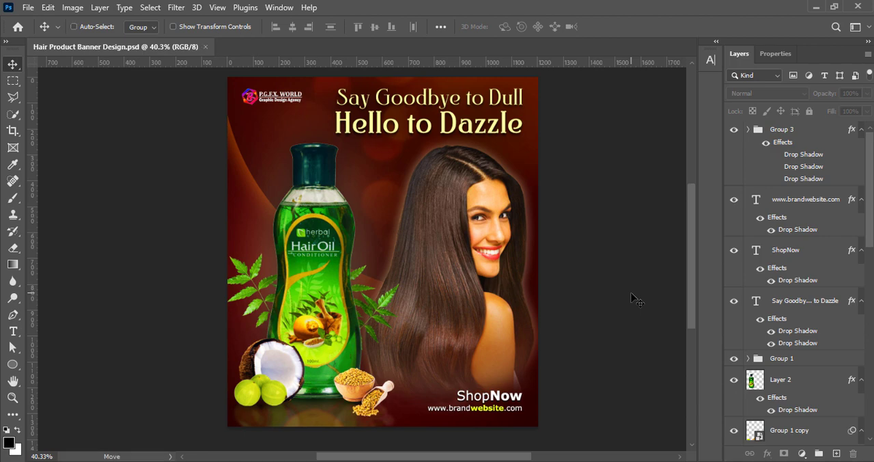
left_click(631, 295, "ctrl")
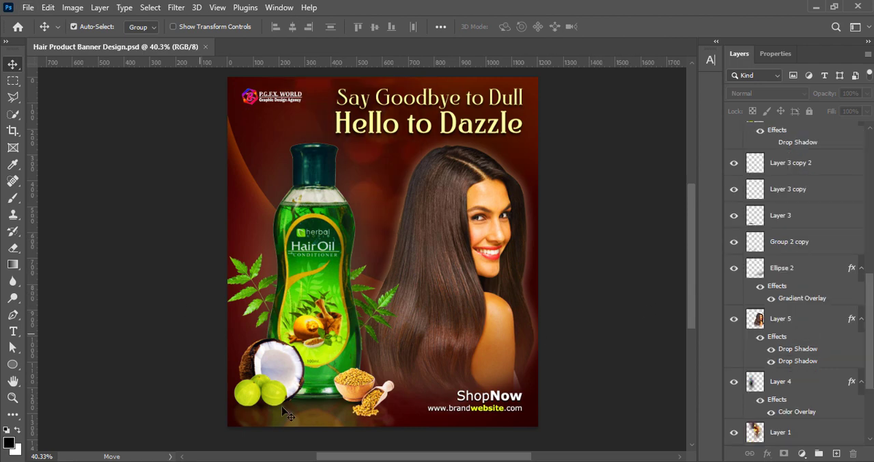
- Review the finished banner's overall composition and details from a distance and close up
scroll(410, 174, "down", 1)
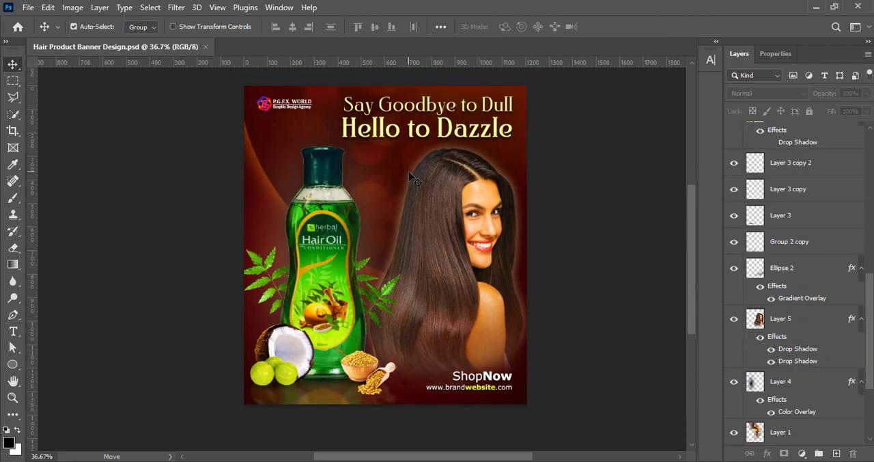
scroll(409, 174, "down", 1)
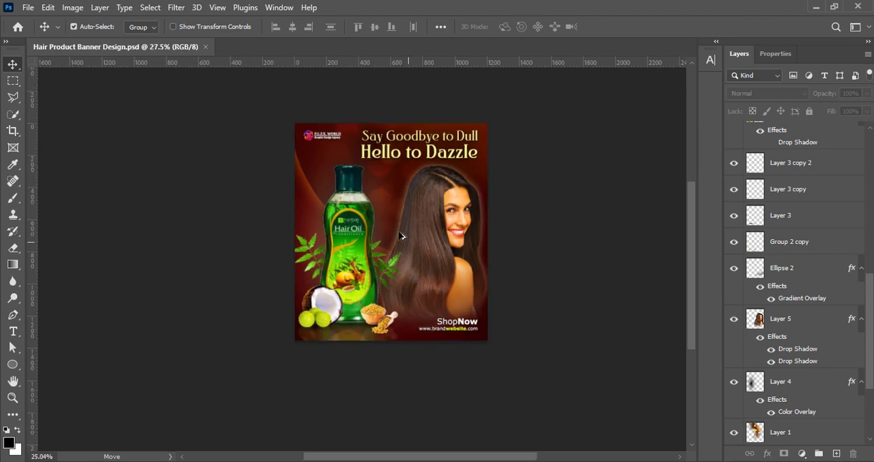
scroll(405, 238, "down", 1)
scroll(419, 263, "up", 3)
scroll(478, 273, "up", 1)
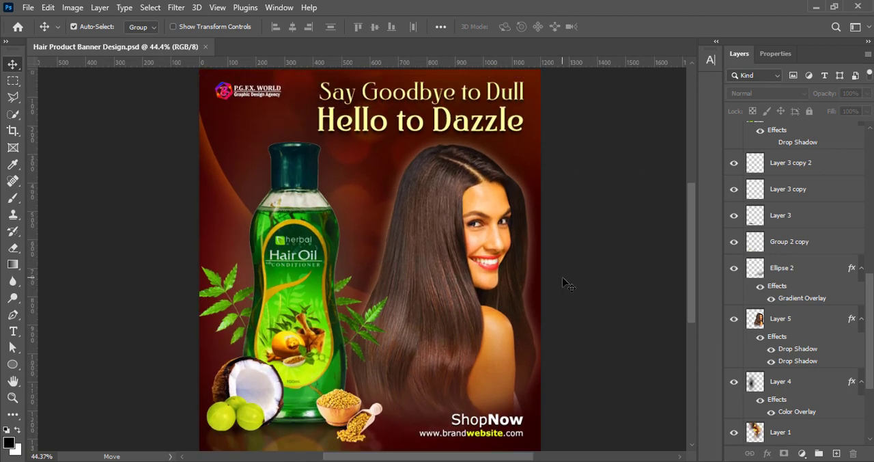
scroll(431, 263, "down", 1)
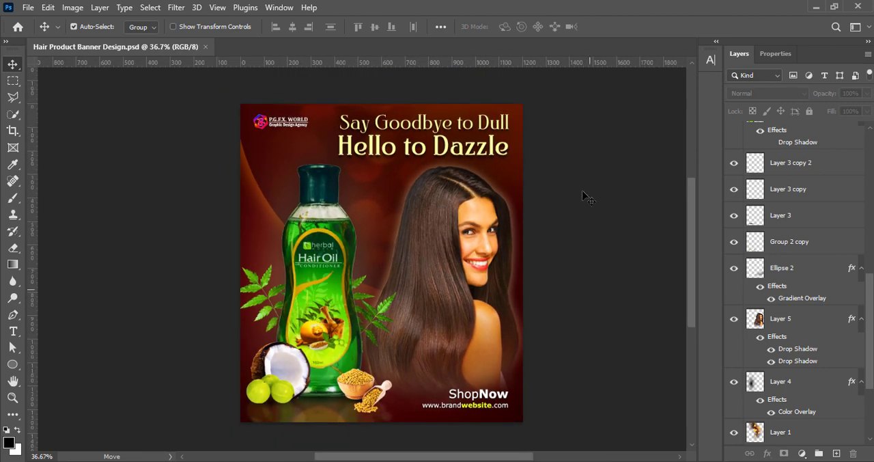
scroll(386, 220, "up", 1)
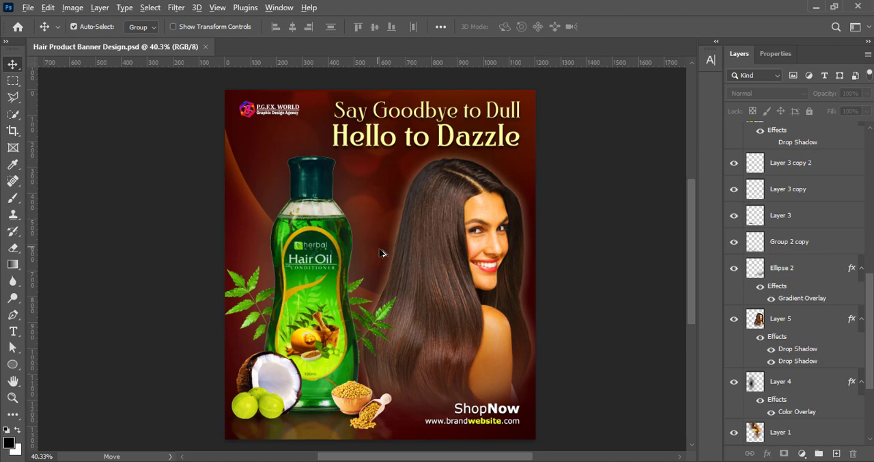
scroll(380, 255, "down", 3)
scroll(380, 254, "up", 3)
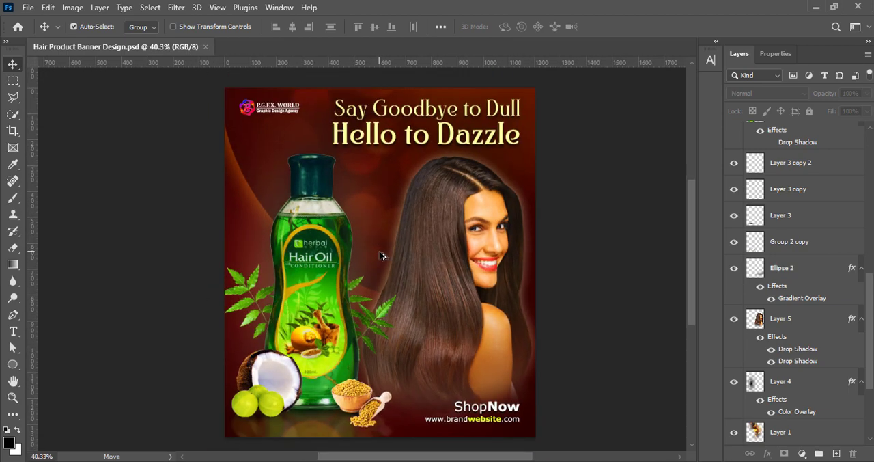